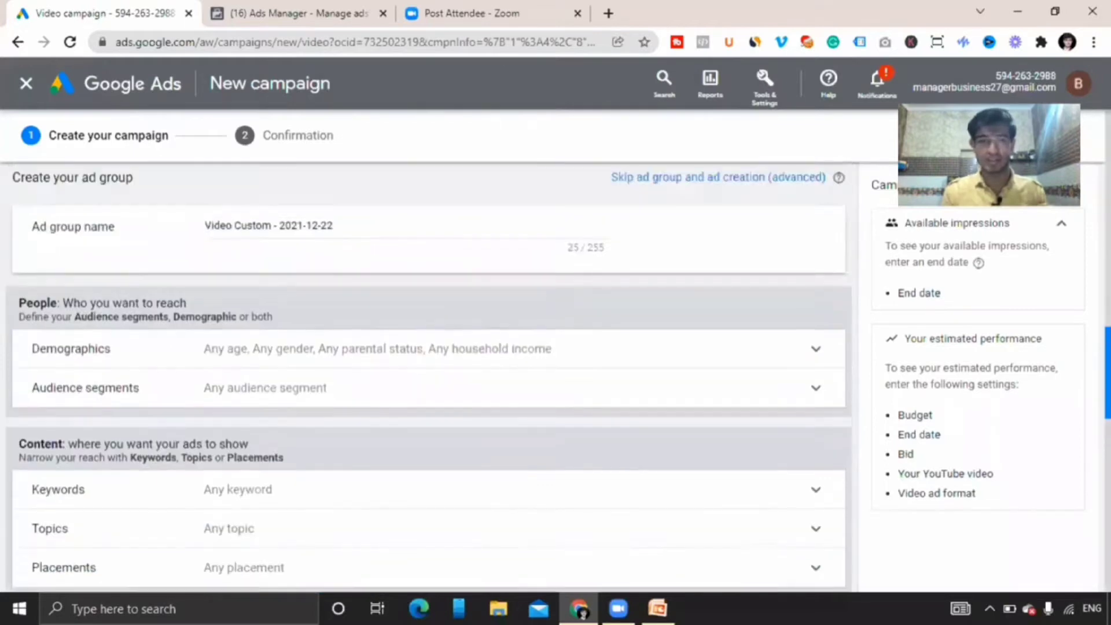
Switch the campaign's location targeting to entering another location.
scroll(428, 376, down, 1)
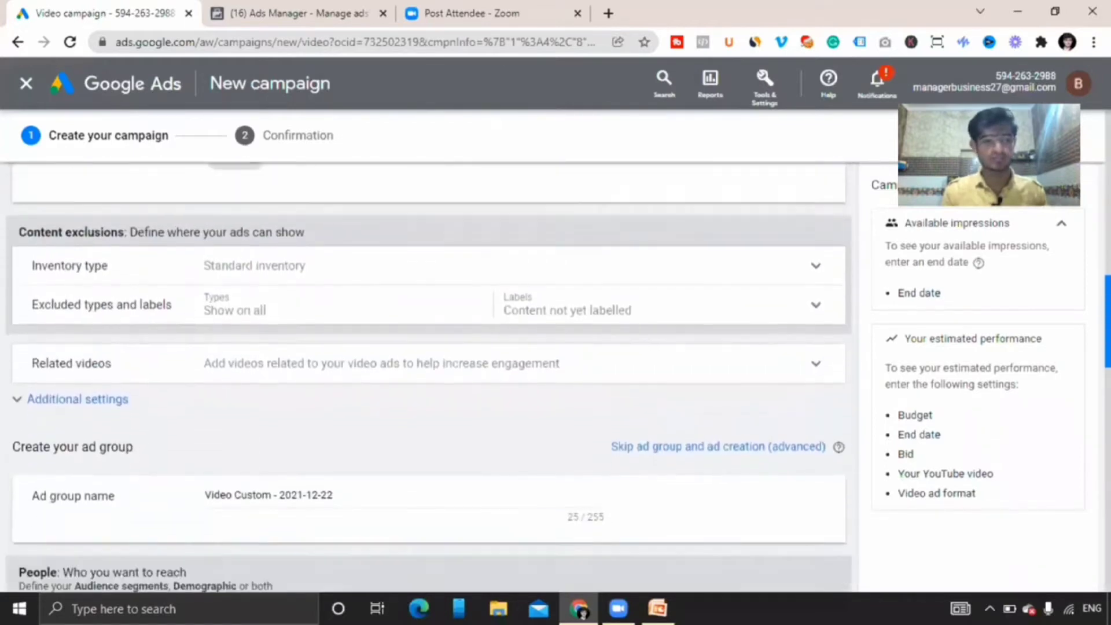
scroll(428, 376, up, 3)
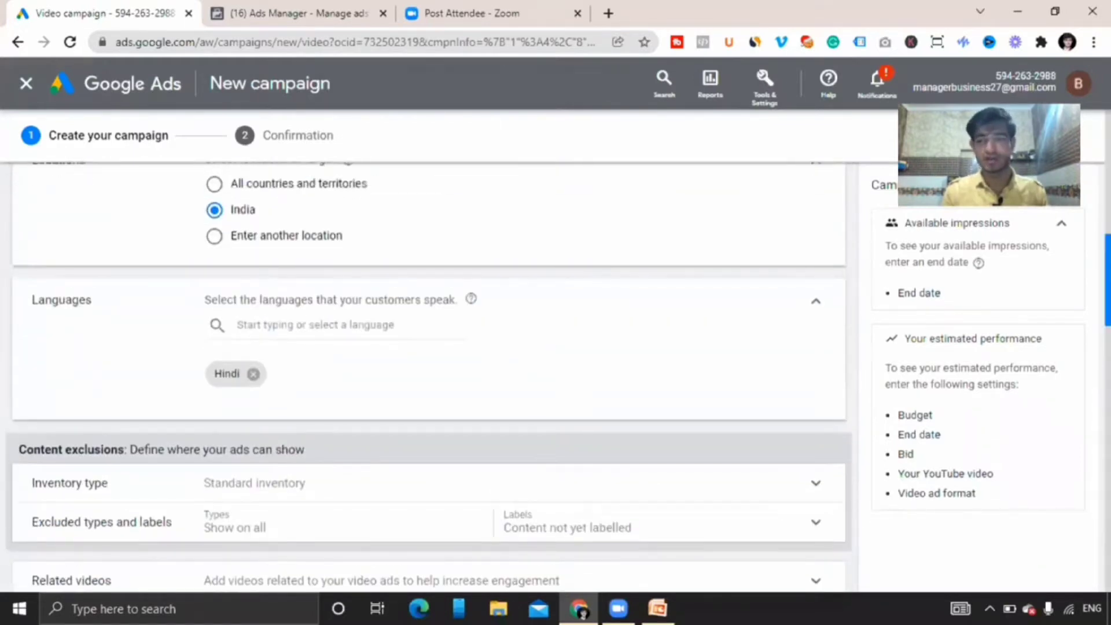
scroll(1021, 269, up, 3)
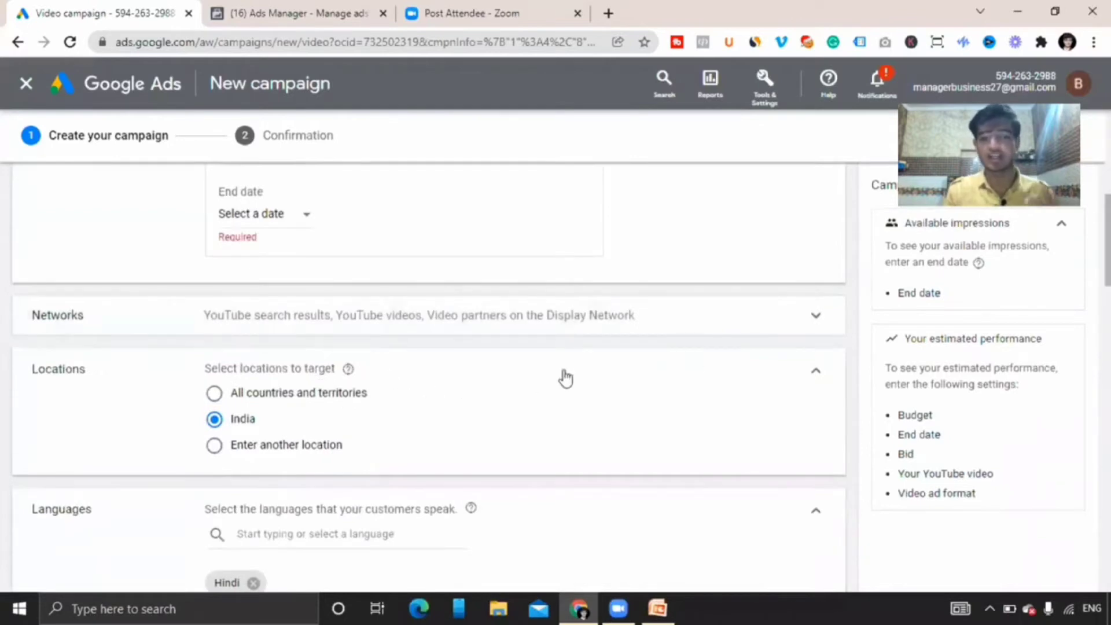
scroll(428, 376, down, 2)
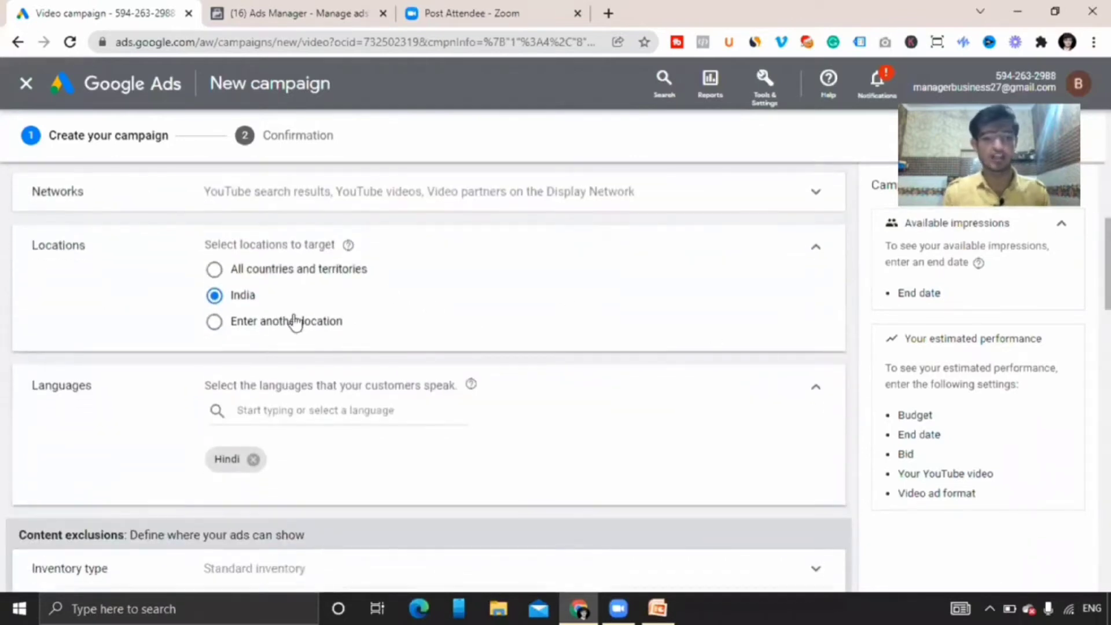
click(246, 326)
click(276, 357)
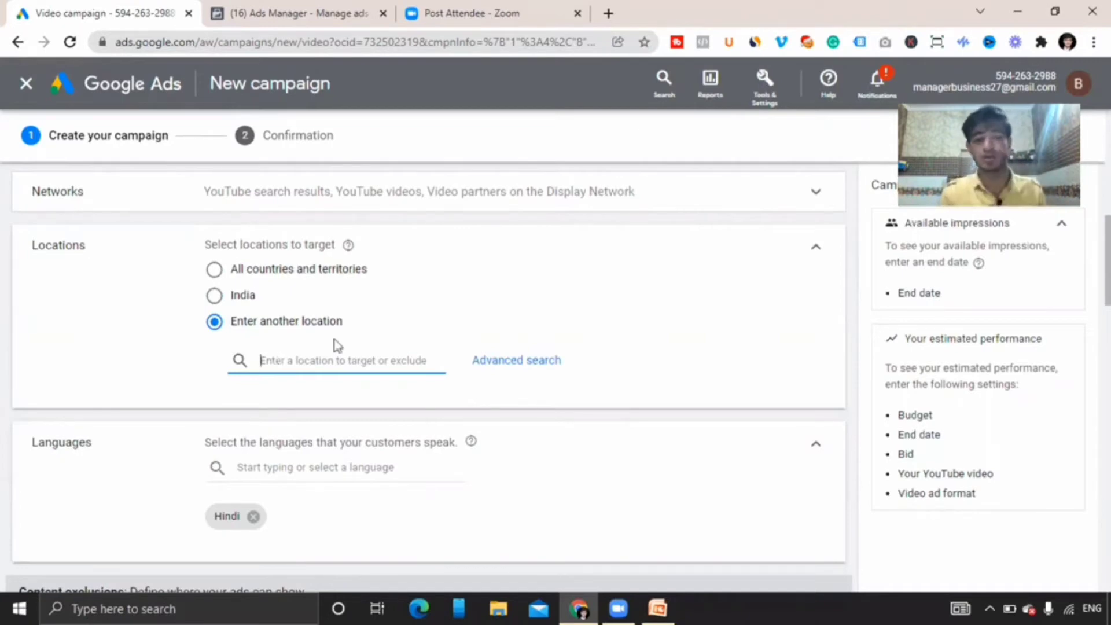
click(525, 366)
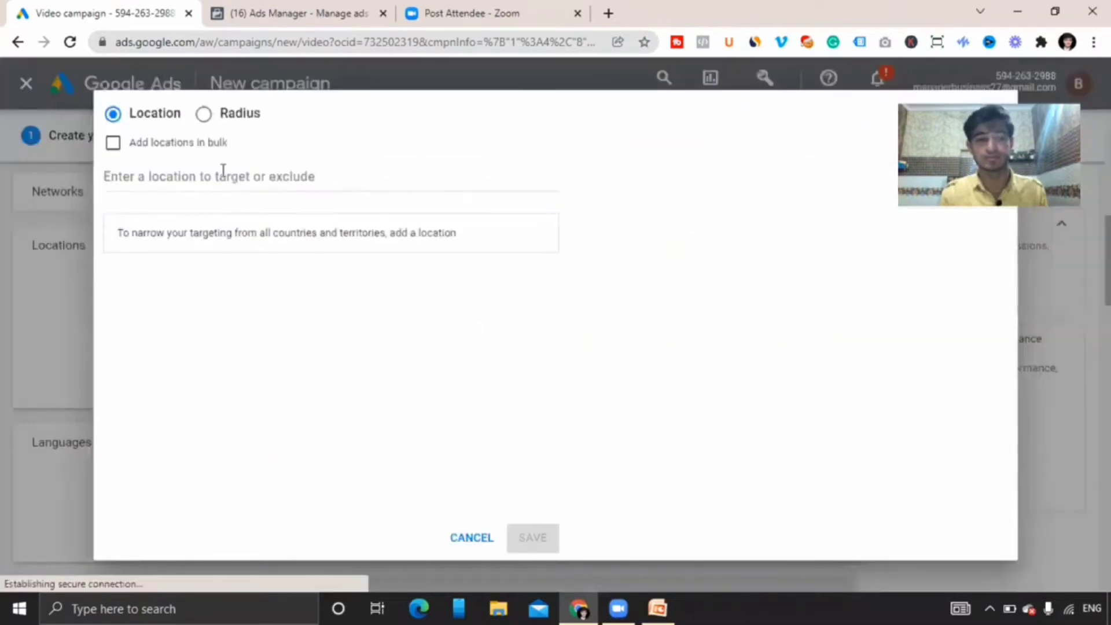
click(182, 177)
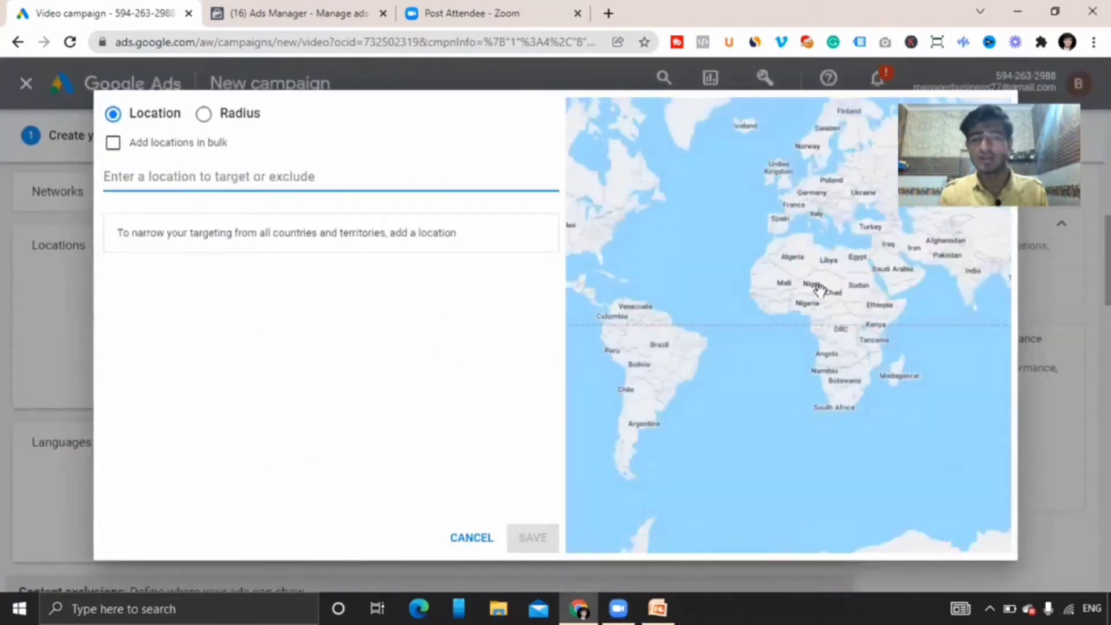
click(817, 289)
drag(730, 318, 636, 388)
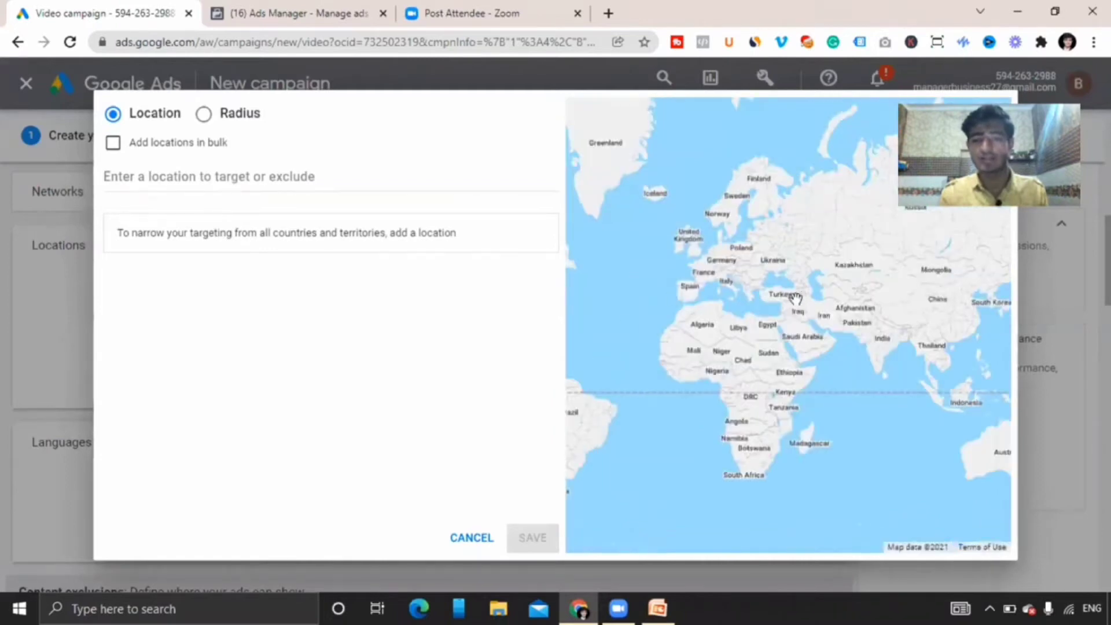
click(164, 176)
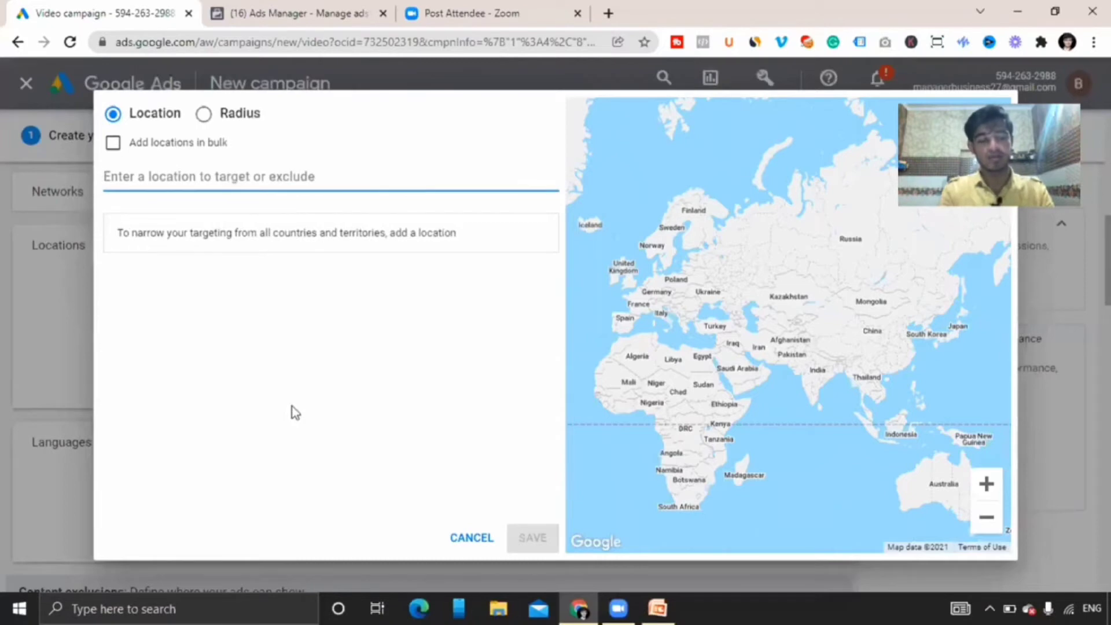
text(k)
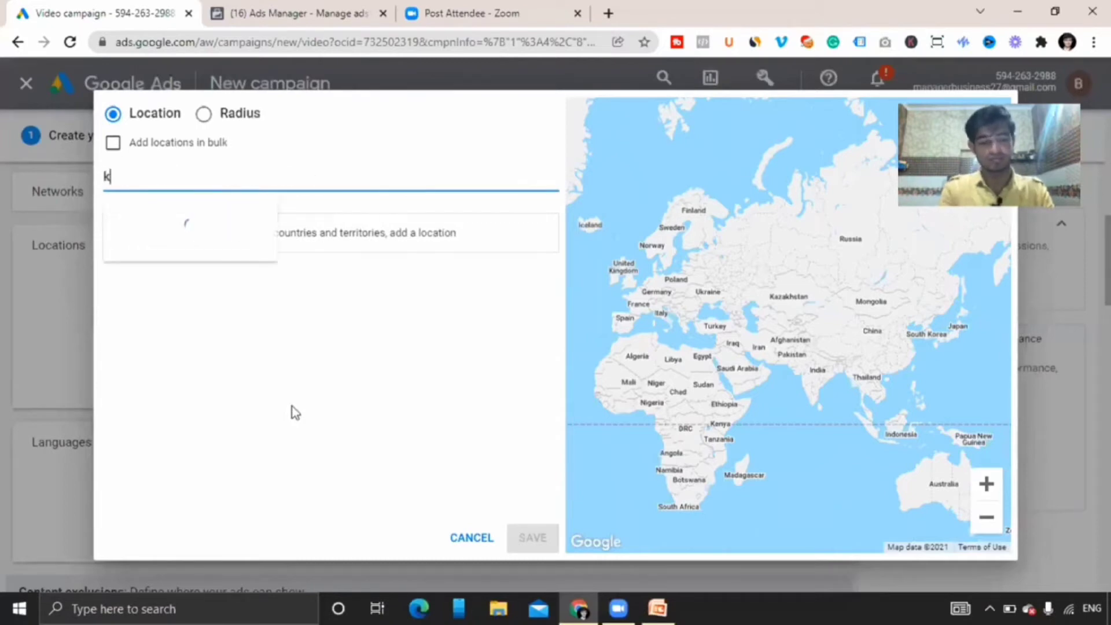
text(arya)
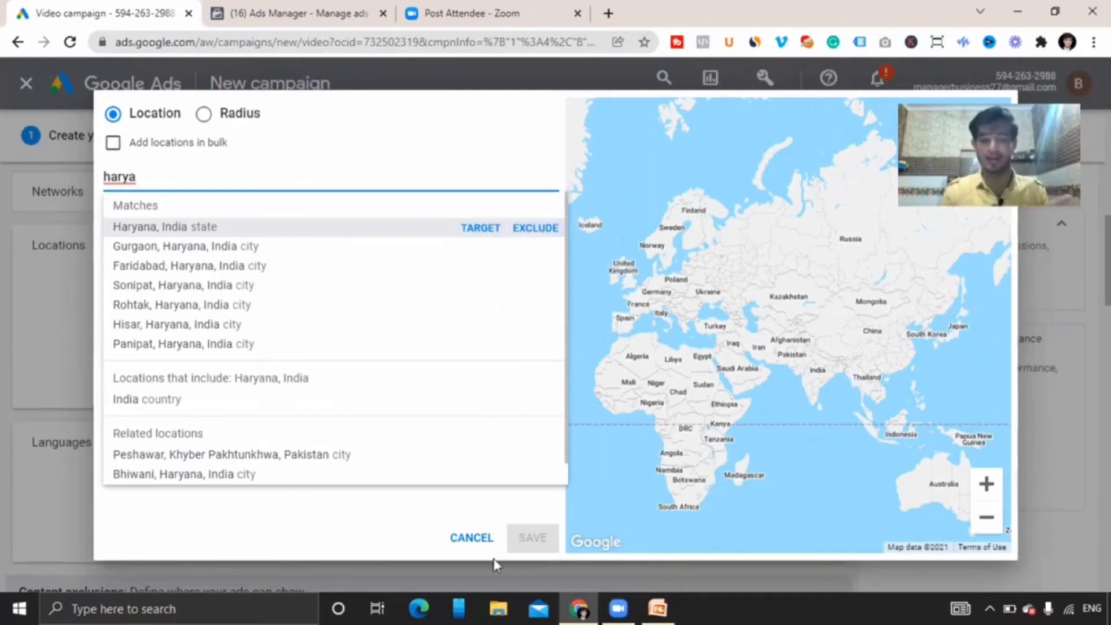
click(472, 539)
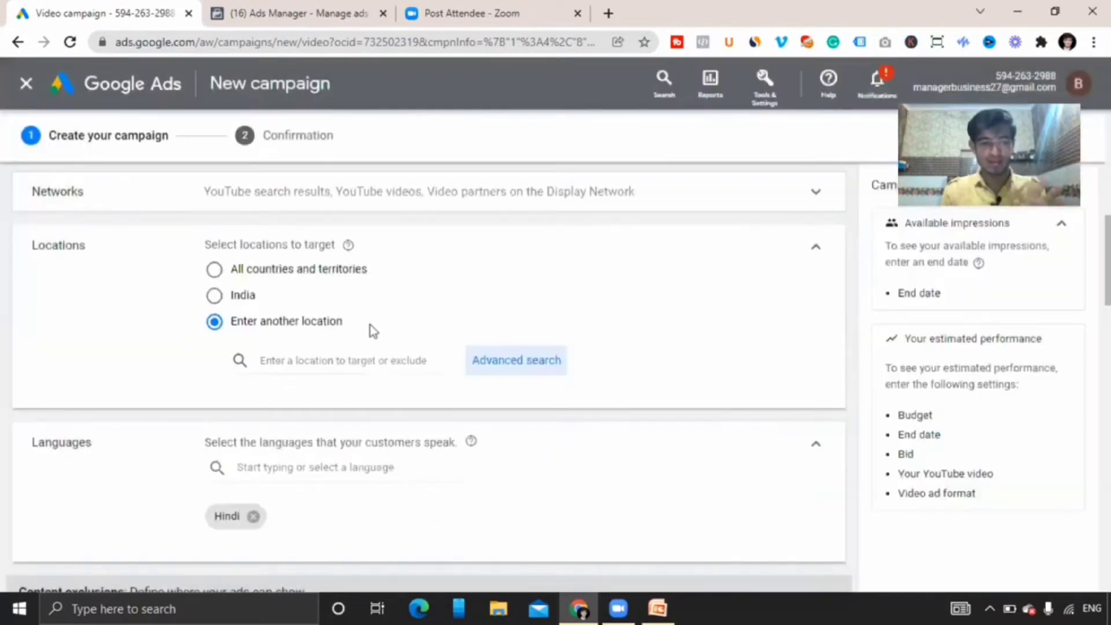
Remove Hindi from the campaign's targeted languages.
scroll(428, 378, down, 2)
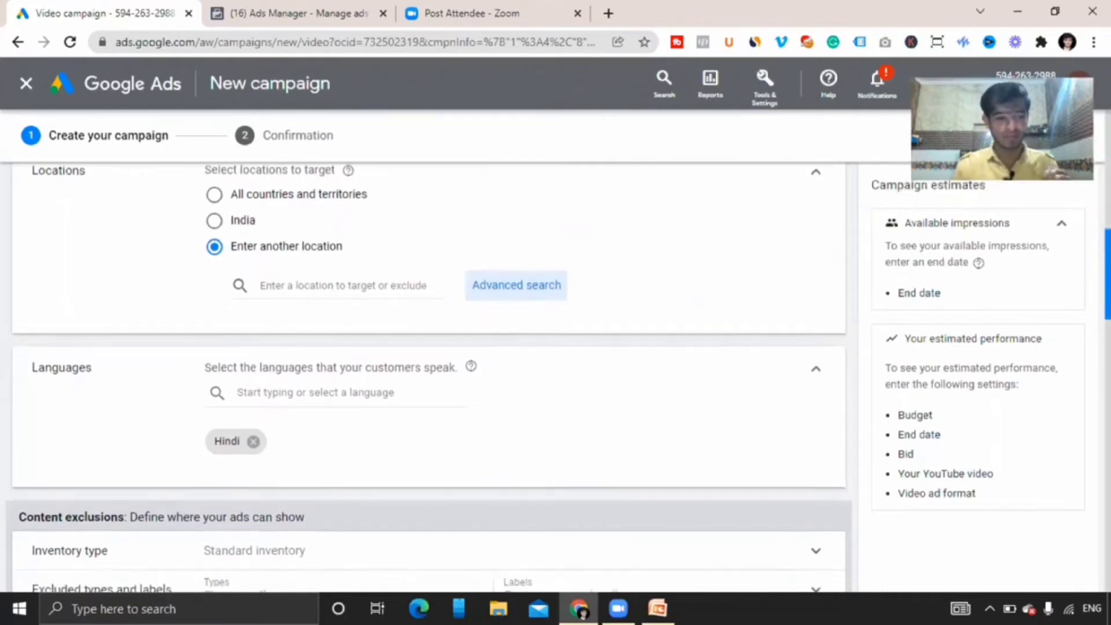
scroll(912, 287, down, 1)
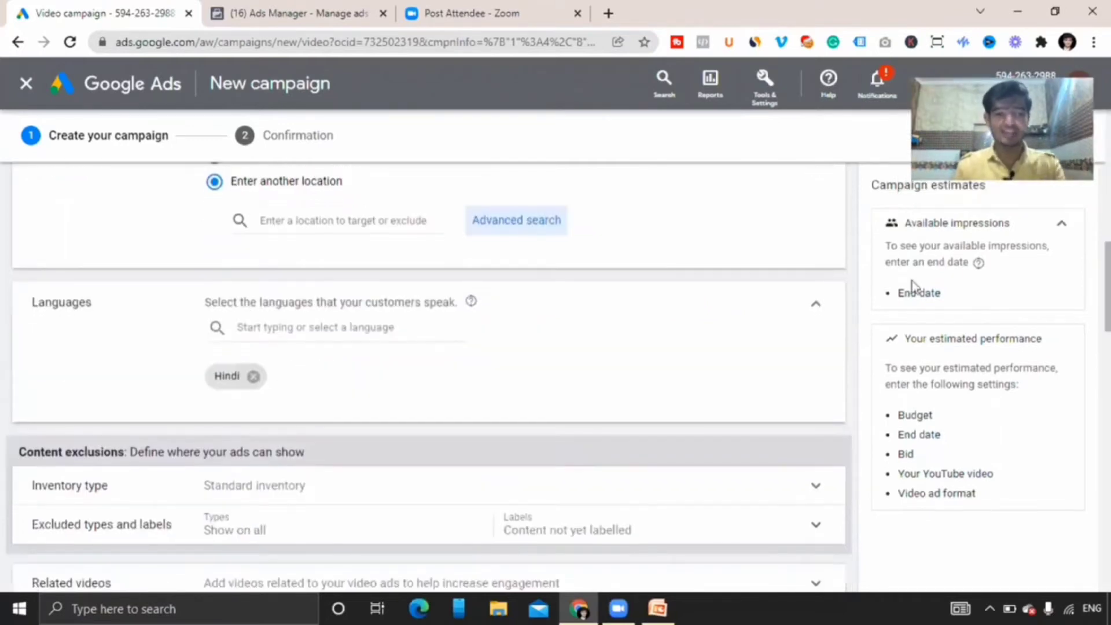
click(251, 376)
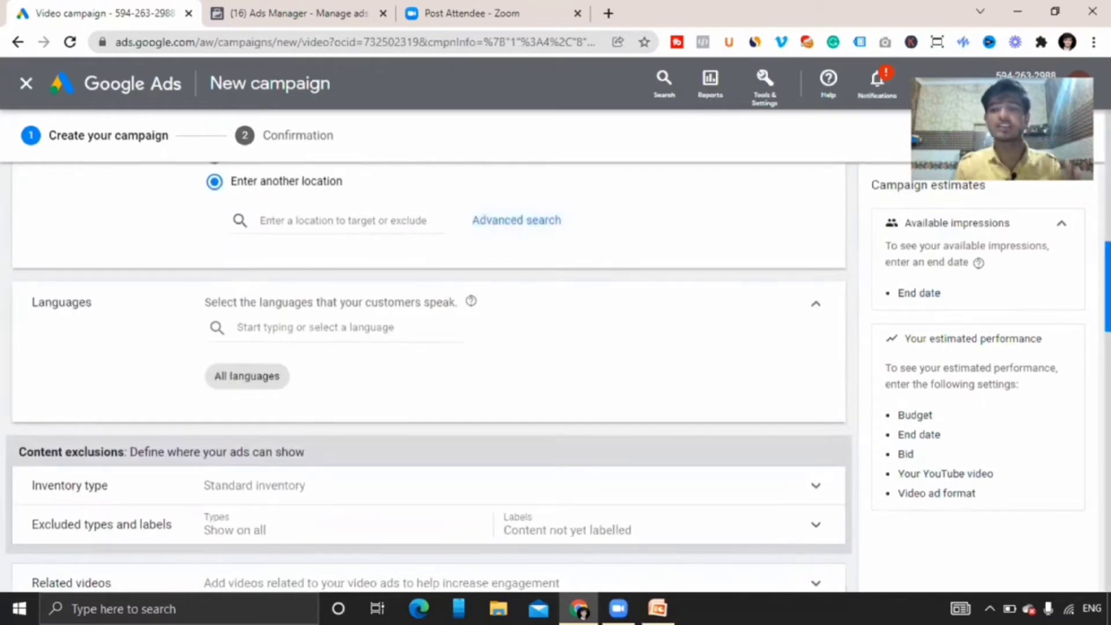
Open the ad group's demographics and exclude the Unknown gender.
scroll(1082, 295, down, 5)
scroll(555, 370, down, 2)
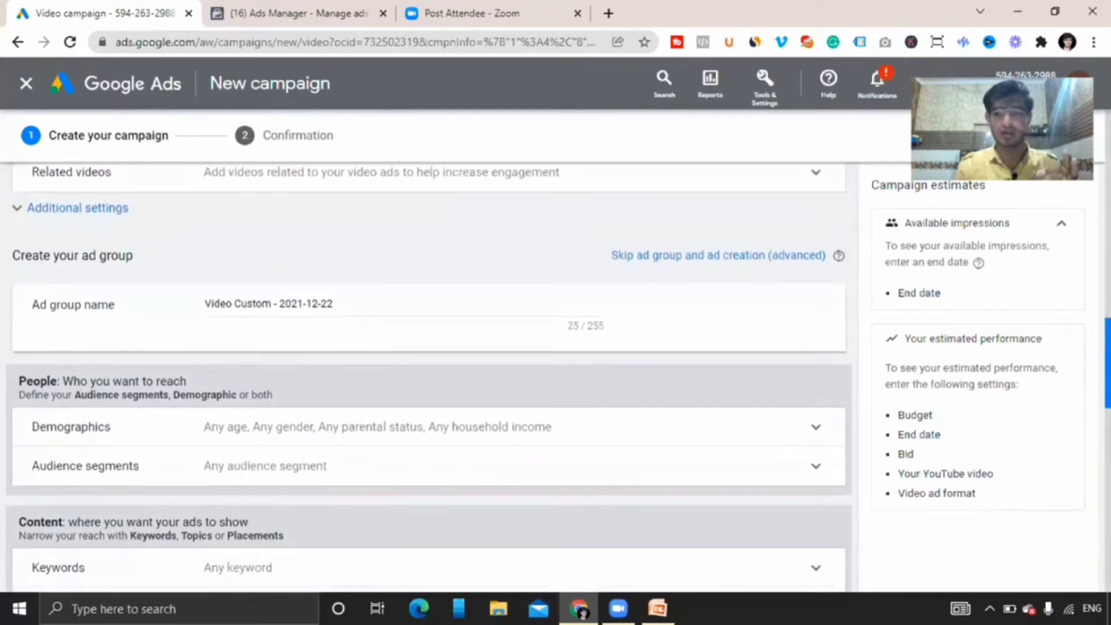
scroll(793, 302, down, 2)
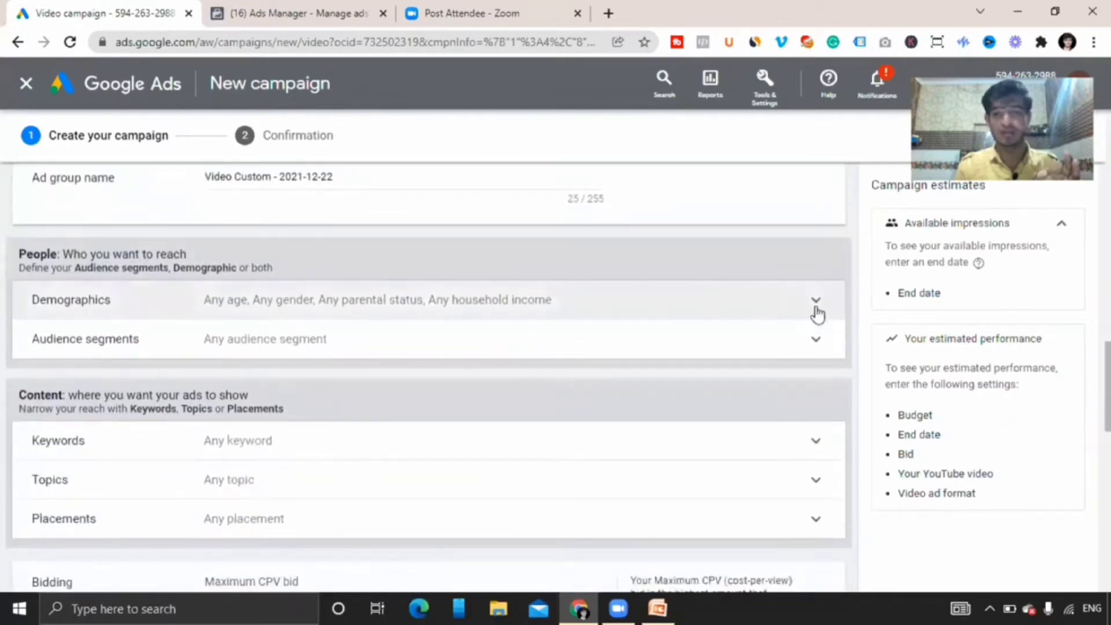
click(812, 307)
scroll(428, 376, down, 3)
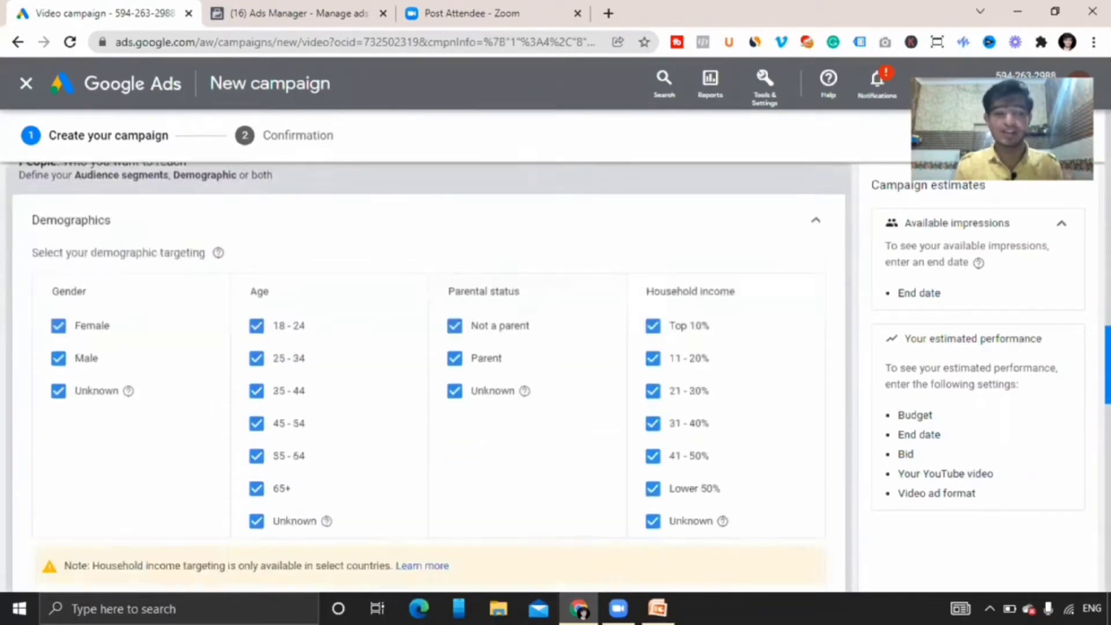
scroll(428, 382, up, 1)
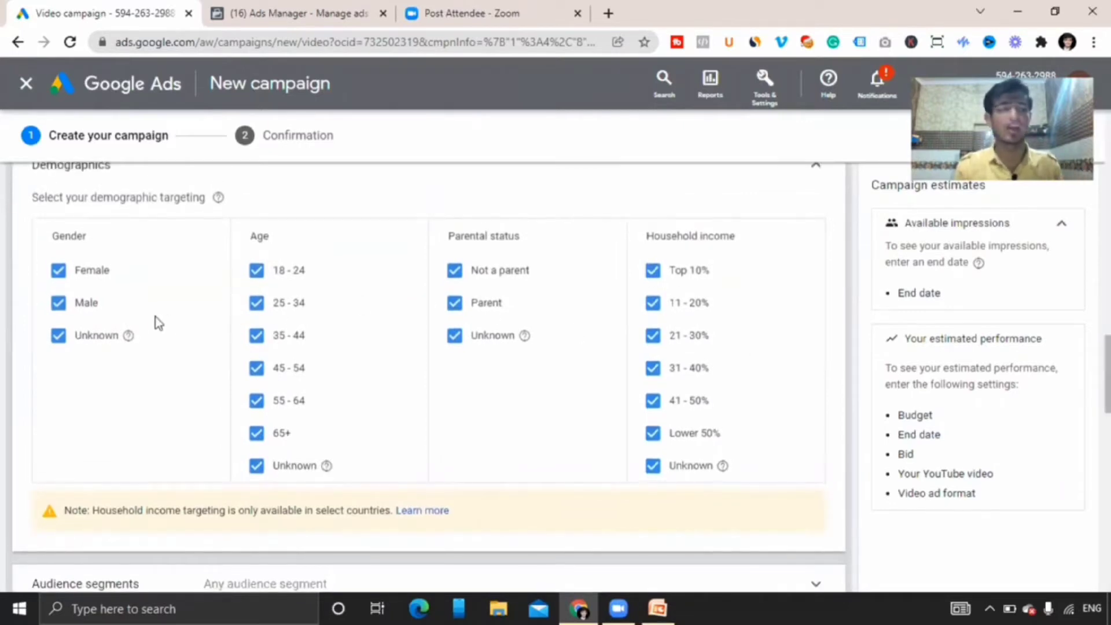
click(65, 342)
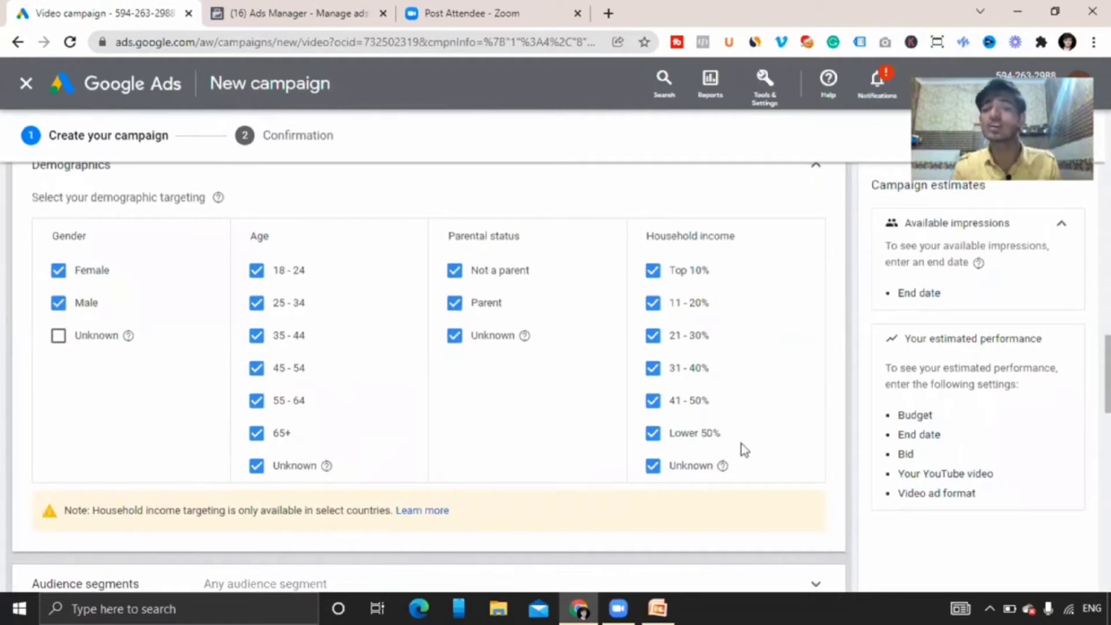
Expand the Keywords and Topics content-targeting sections to review their options.
drag(1107, 374, 1107, 435)
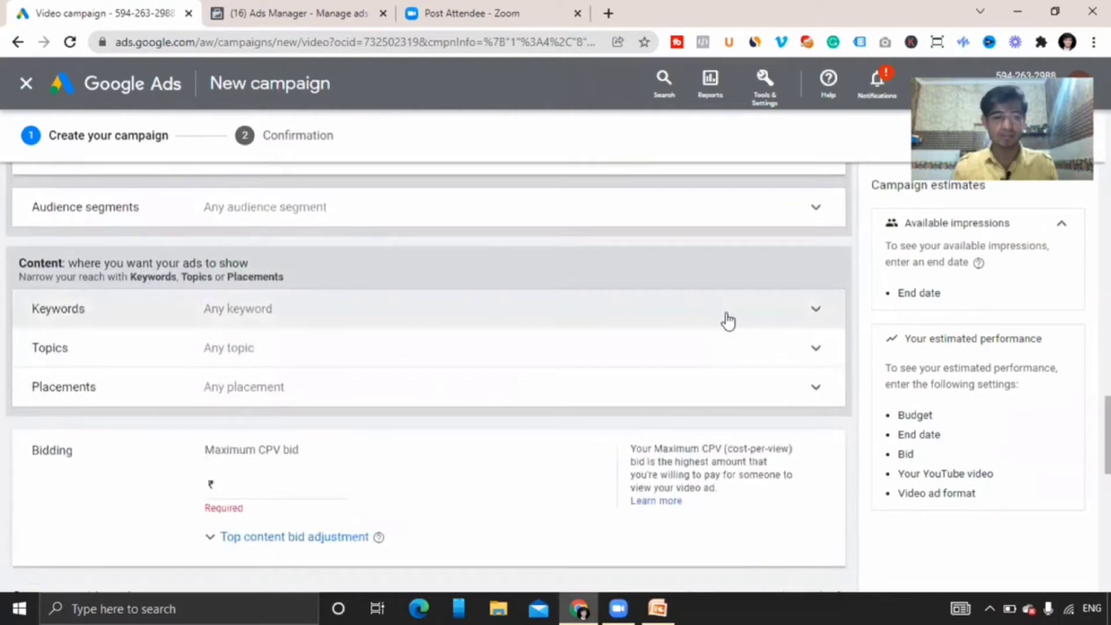
click(728, 321)
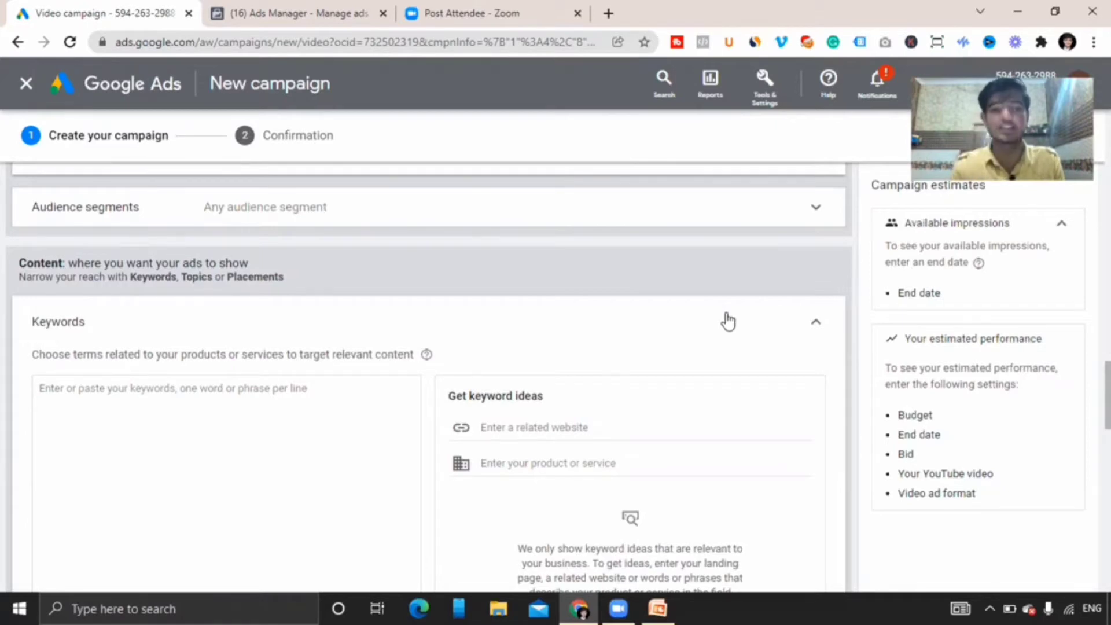
click(302, 389)
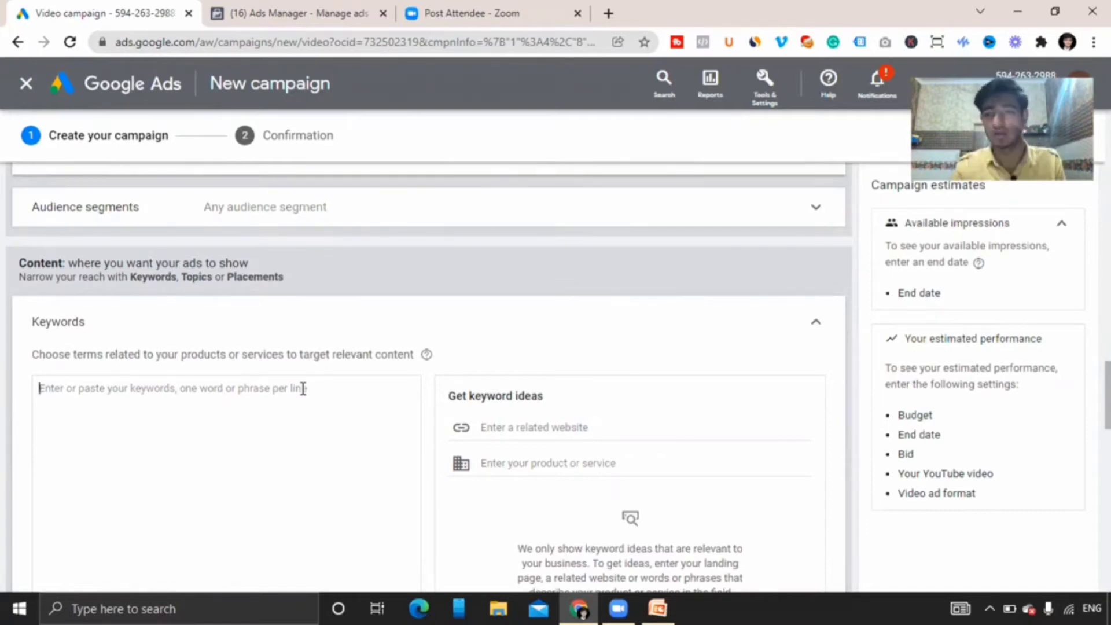
drag(1107, 389, 1107, 448)
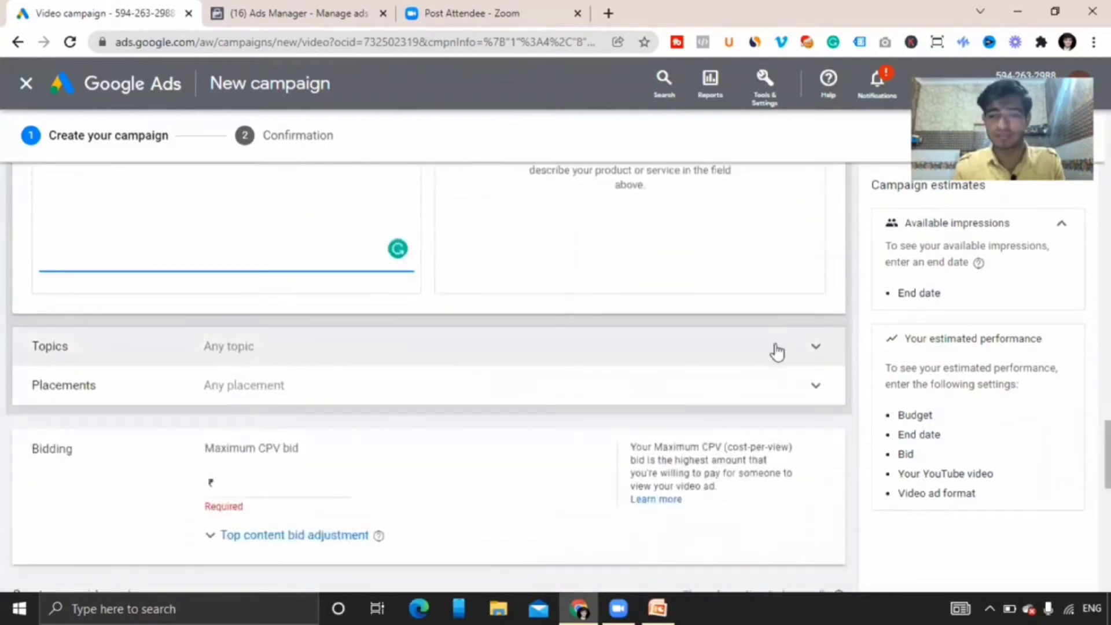
click(788, 351)
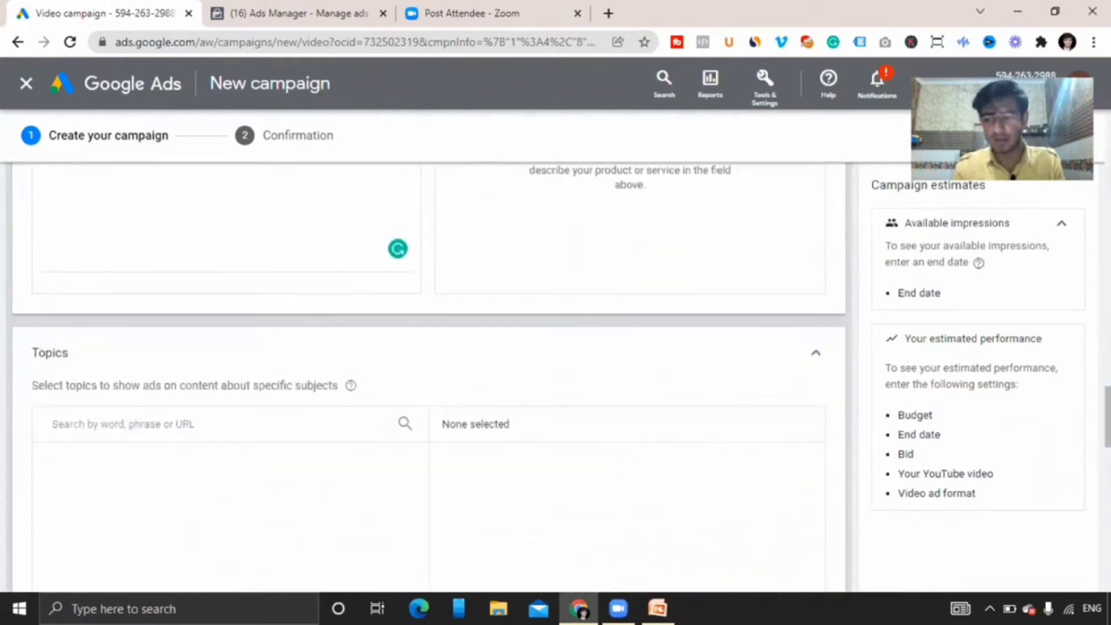
Browse the topic categories, expanding Arts & Entertainment, Autos & Vehicles, Beauty & Fitness and Books & Literature.
drag(1108, 416, 1107, 383)
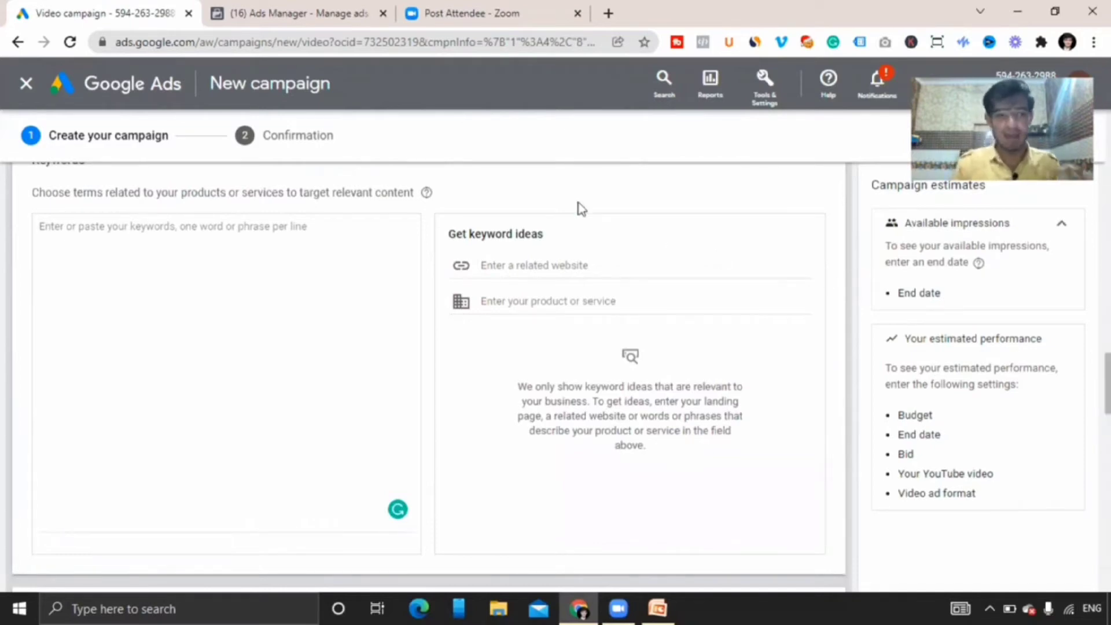
drag(1107, 383, 1107, 442)
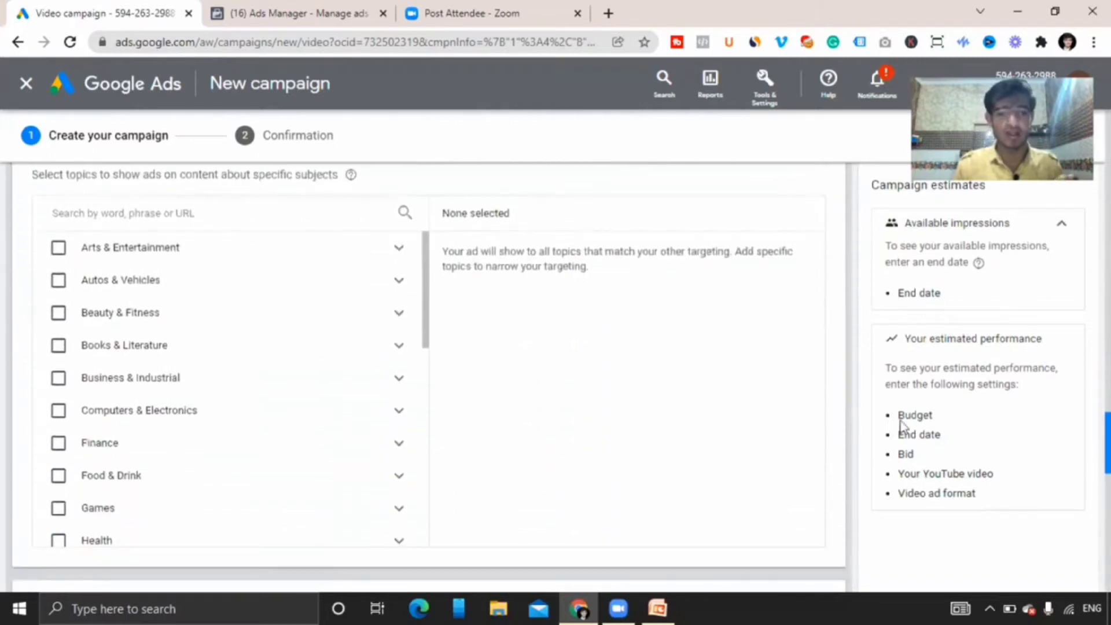
click(400, 248)
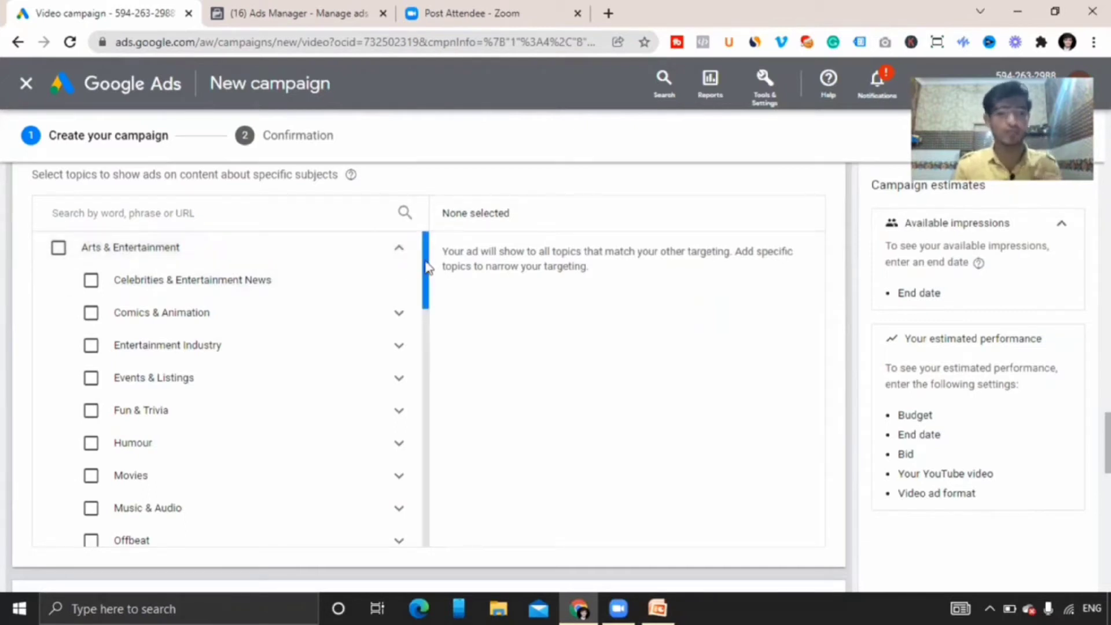
drag(426, 267, 426, 279)
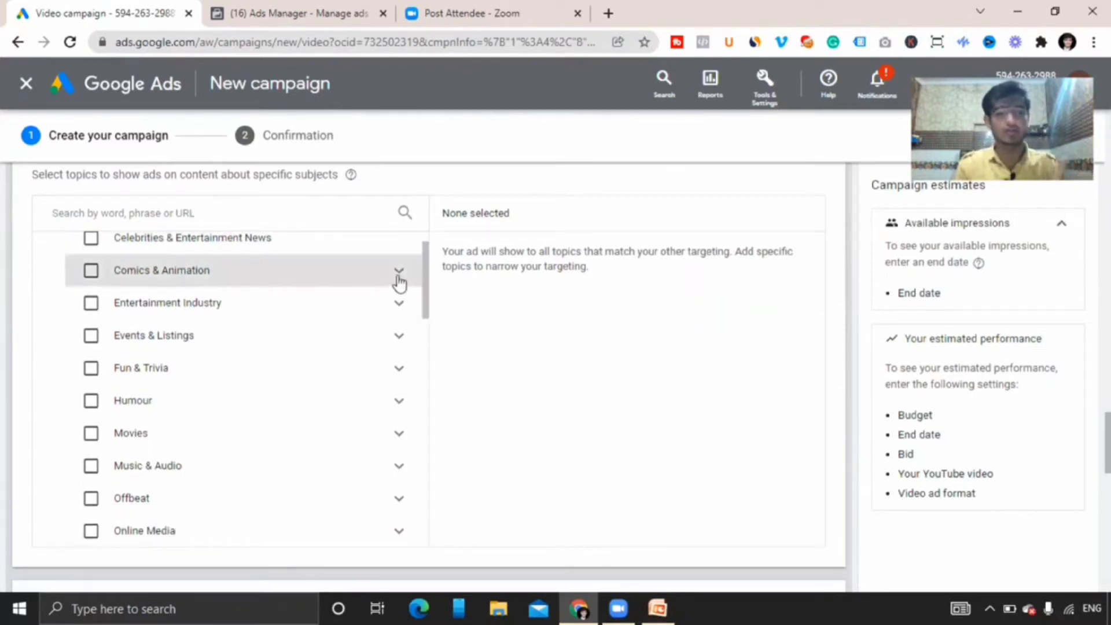
click(398, 276)
drag(426, 272, 399, 342)
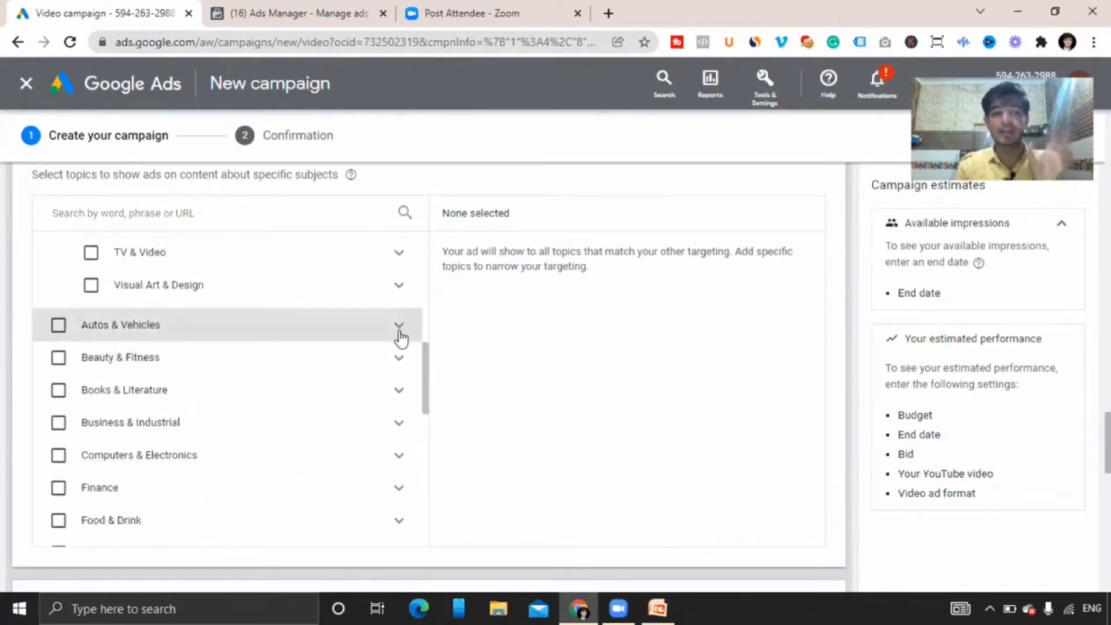
click(399, 326)
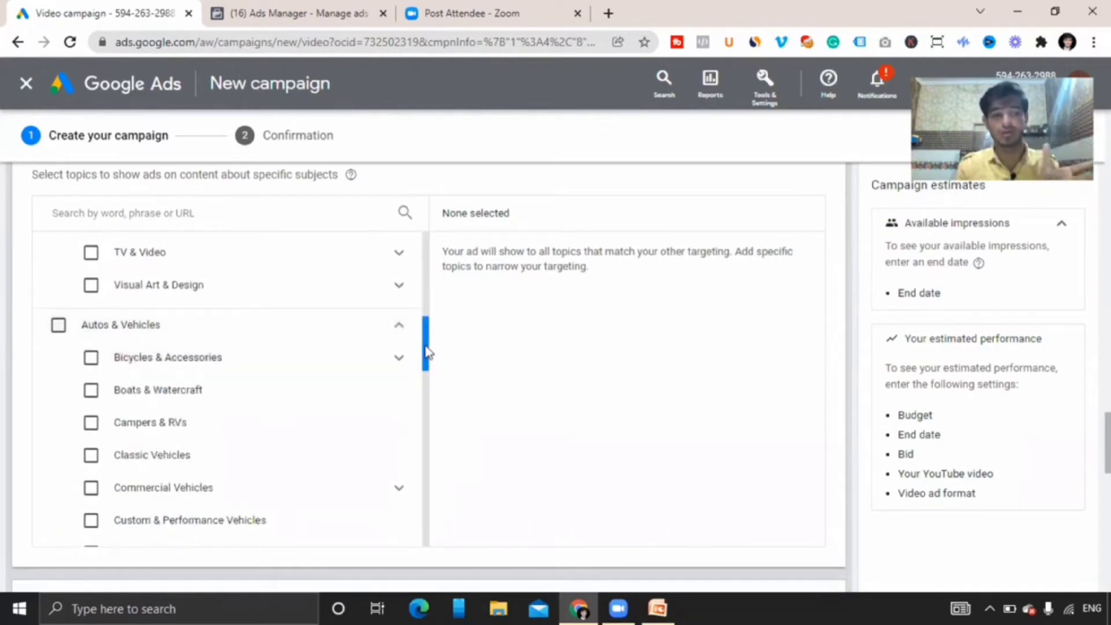
drag(427, 353, 428, 429)
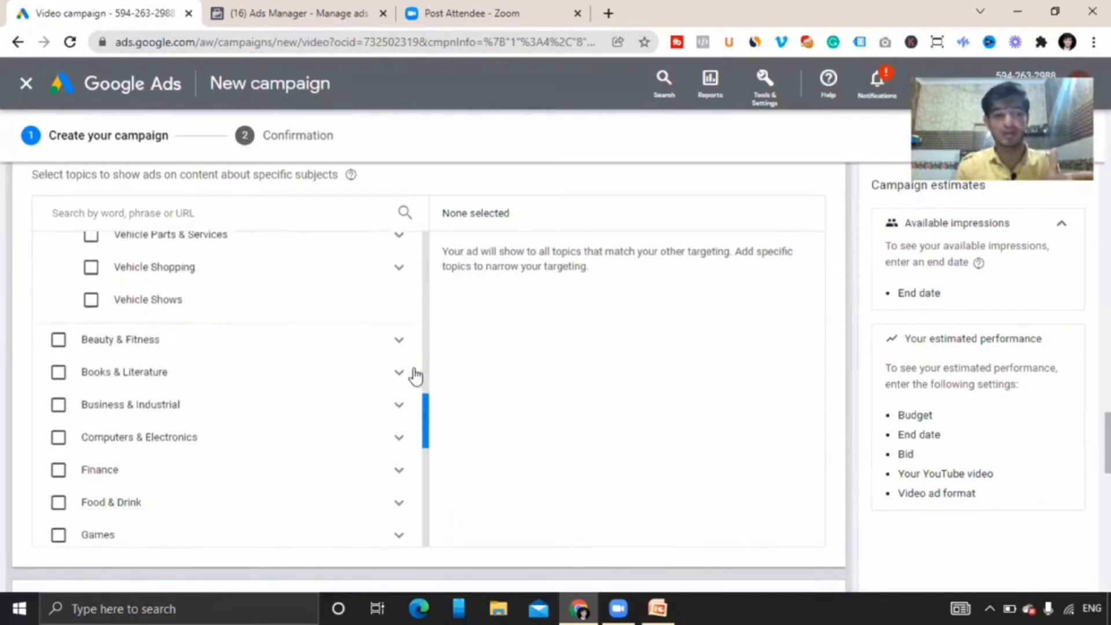
click(399, 343)
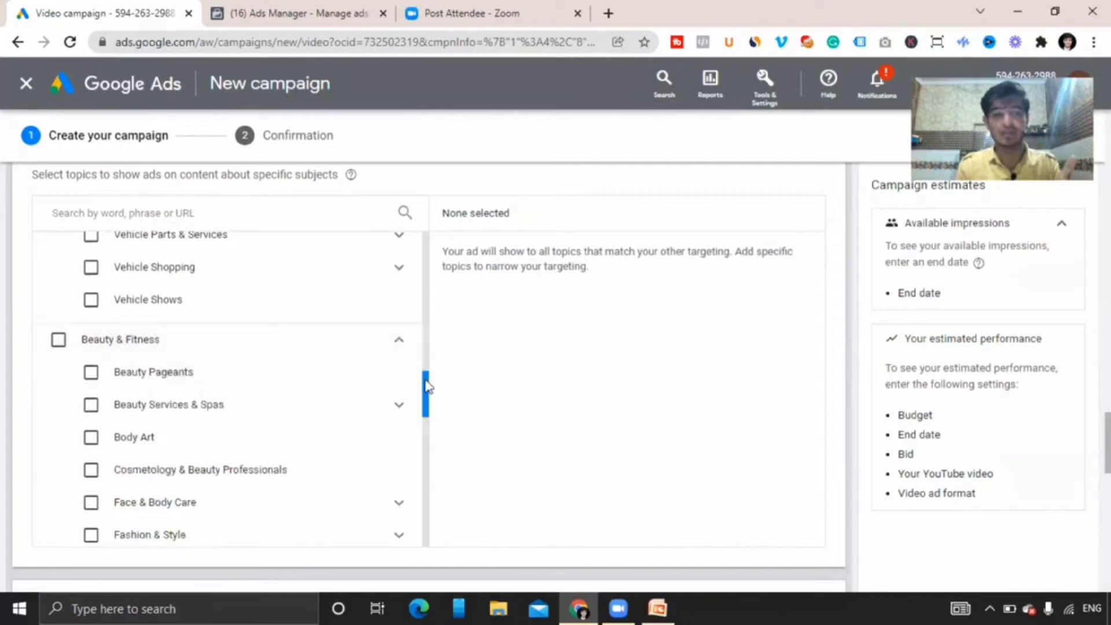
drag(427, 387, 426, 439)
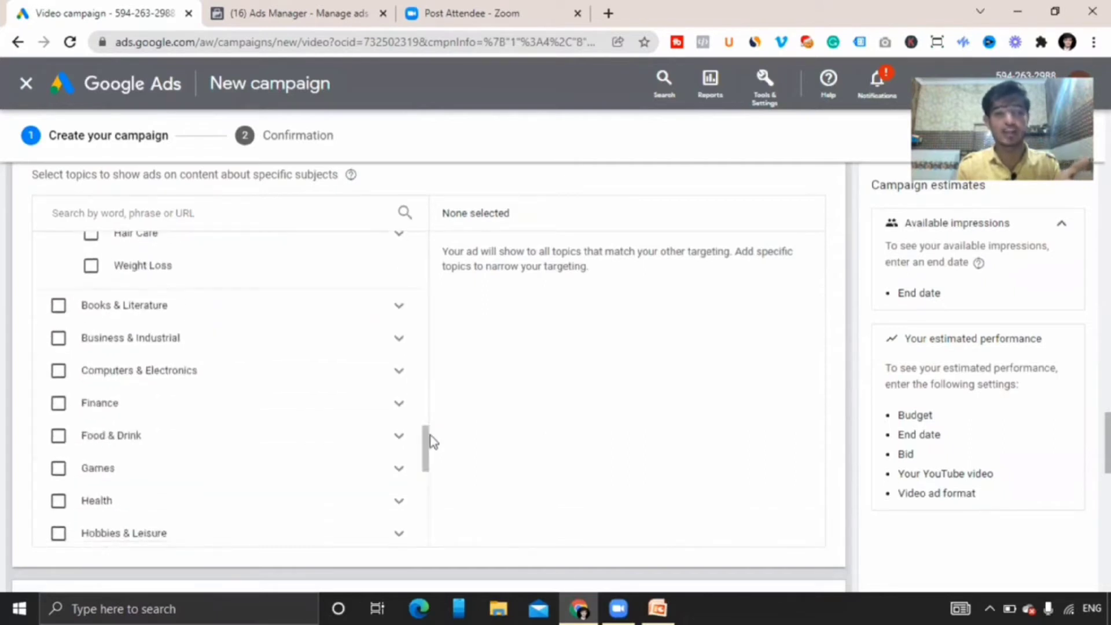
click(394, 308)
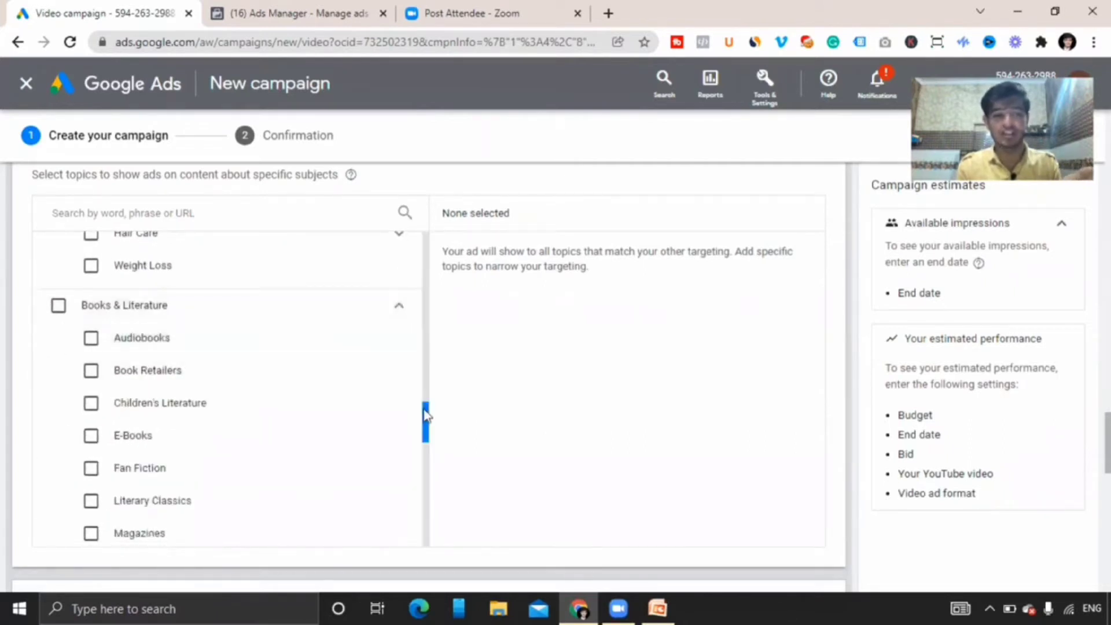
Browse the Business & Industrial and Computers & Electronics topic categories, expanding Advertising & Marketing.
drag(425, 414, 426, 425)
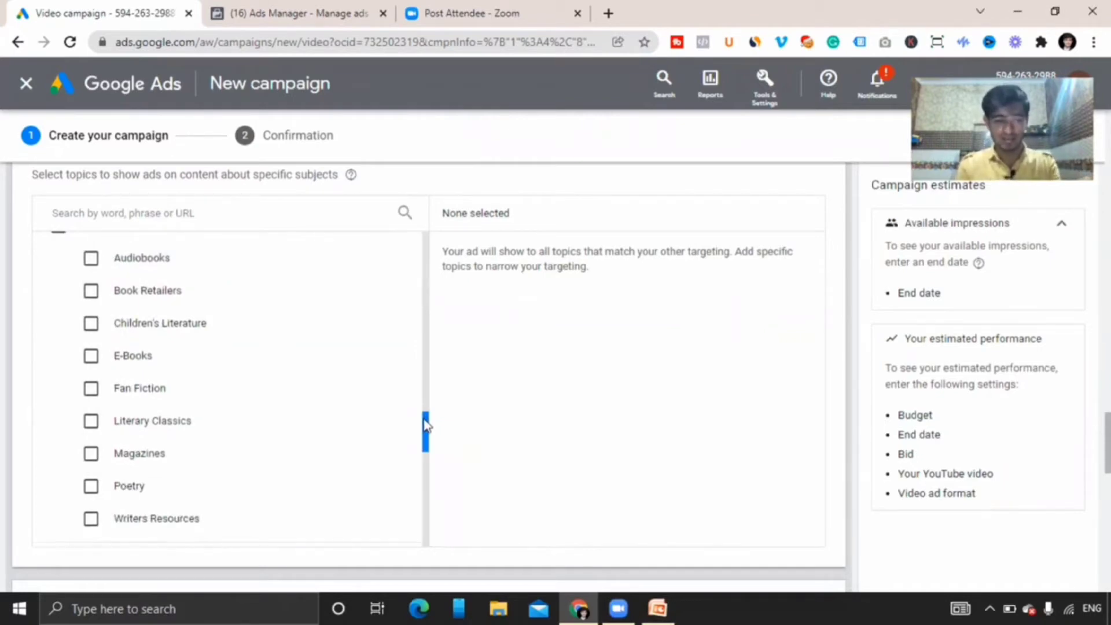
drag(427, 434, 427, 463)
click(408, 379)
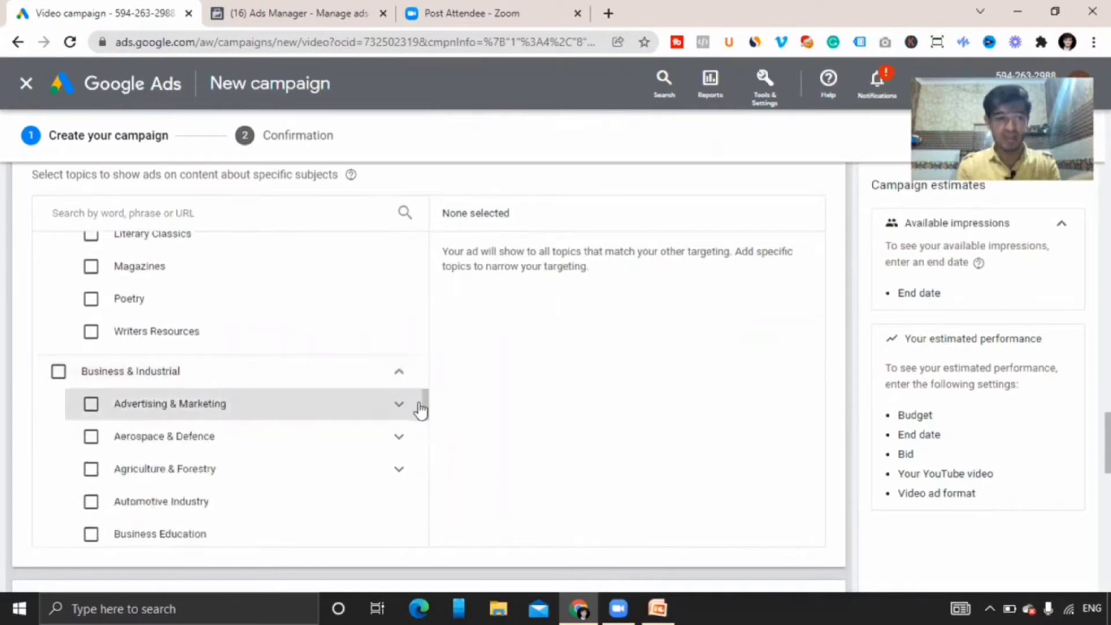
click(401, 403)
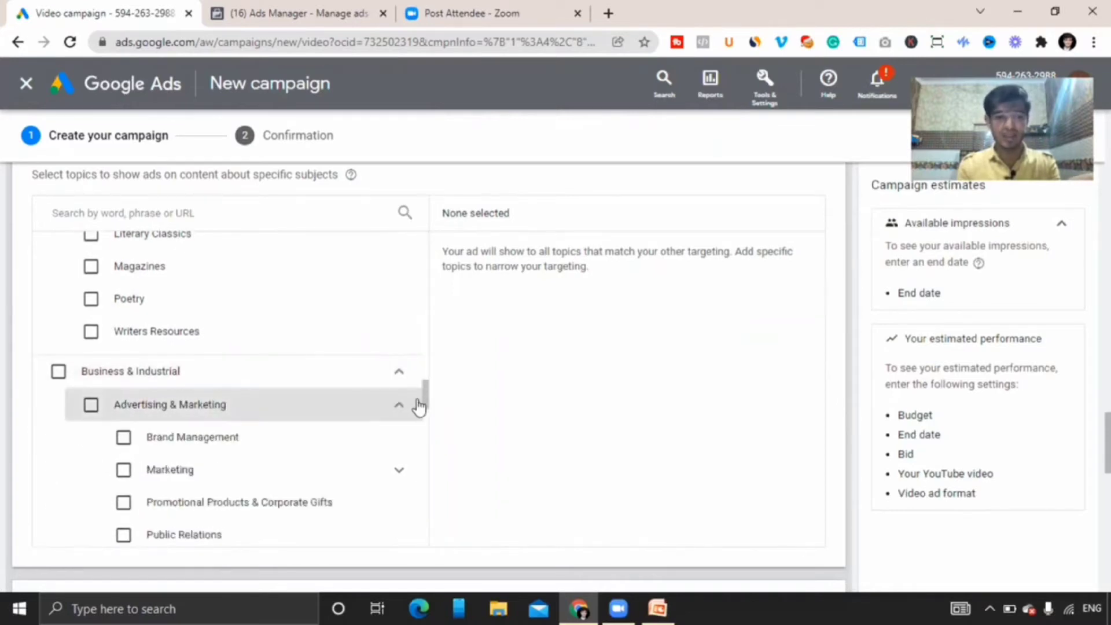
drag(426, 395, 433, 470)
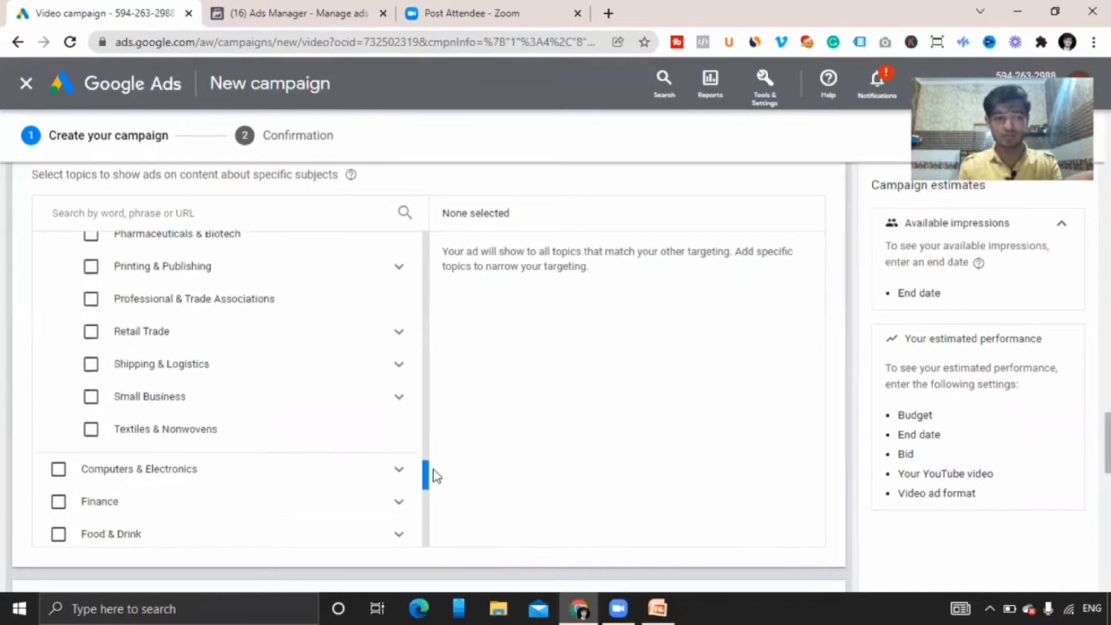
click(403, 469)
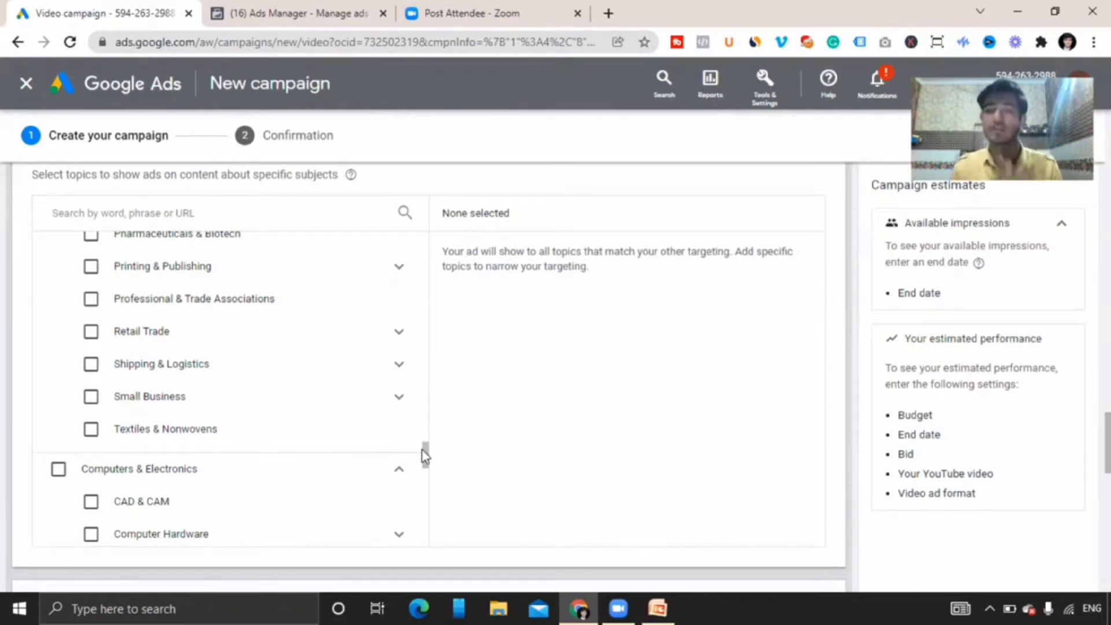
Browse the Finance and Food & Drink topic categories, expanding the Beverages subcategory.
click(424, 455)
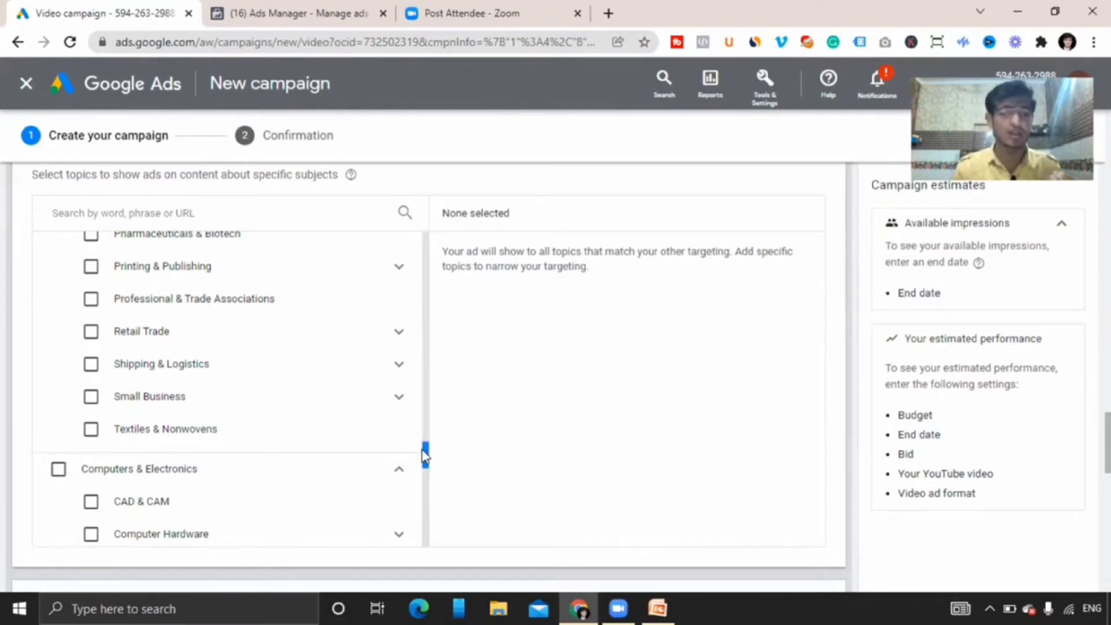
drag(423, 453, 426, 501)
click(398, 341)
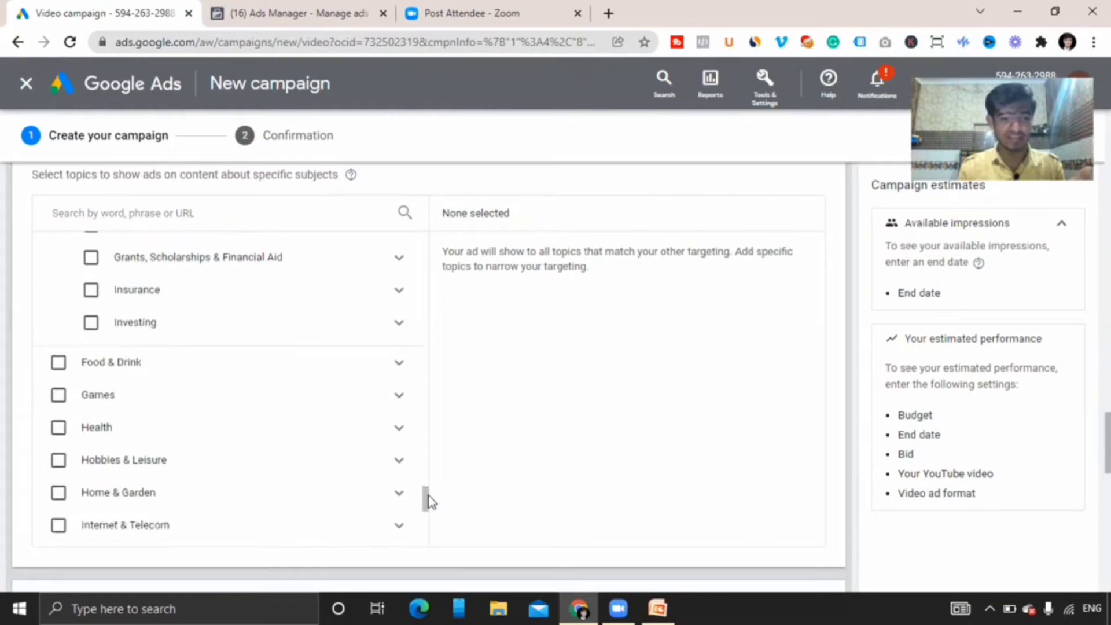
click(399, 364)
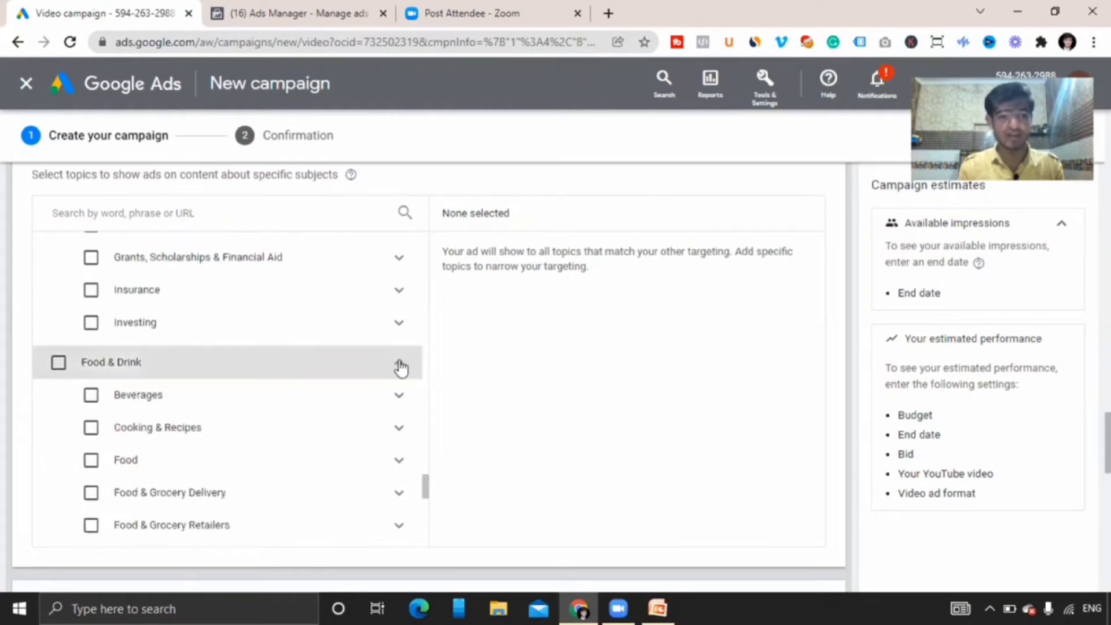
click(400, 397)
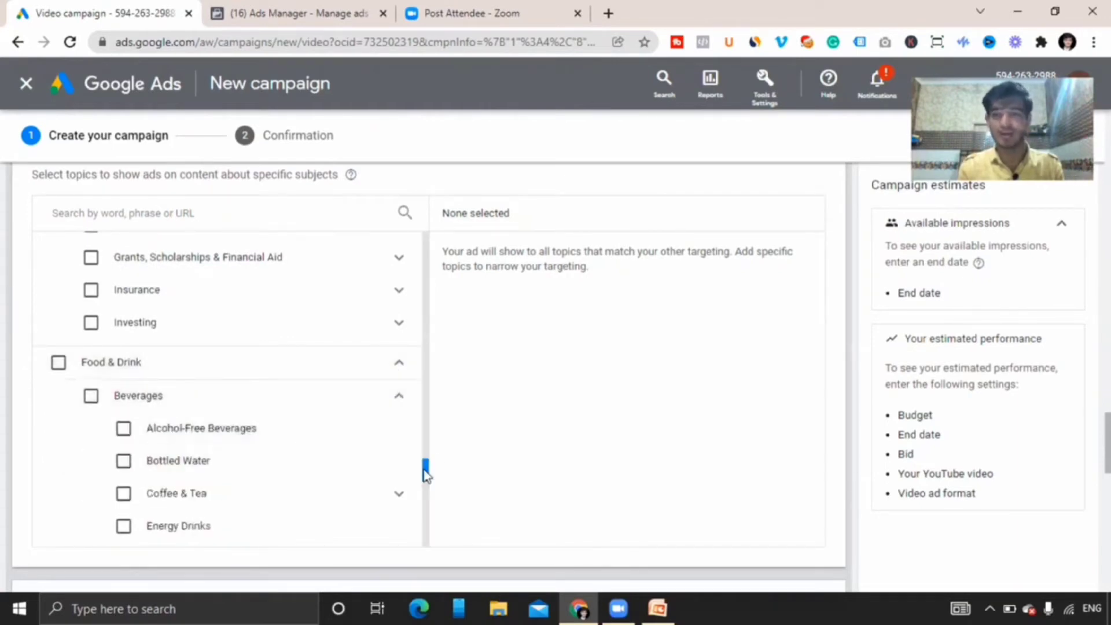
drag(427, 482, 428, 512)
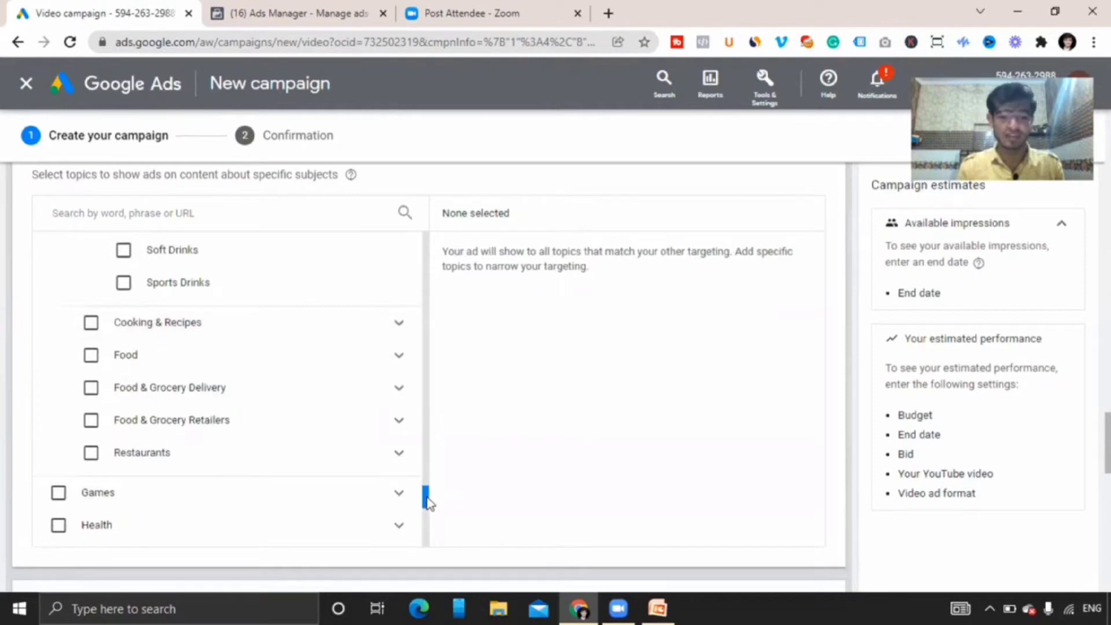
drag(428, 502, 426, 516)
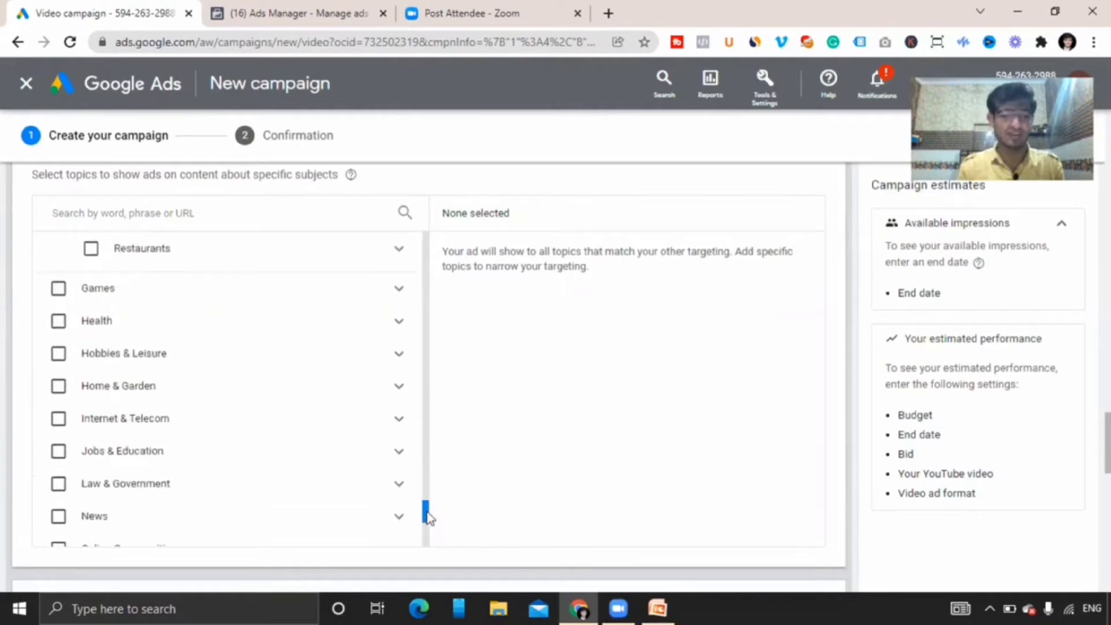
Browse the Games, Health, Hobbies & Leisure and Home & Garden topic categories.
click(405, 289)
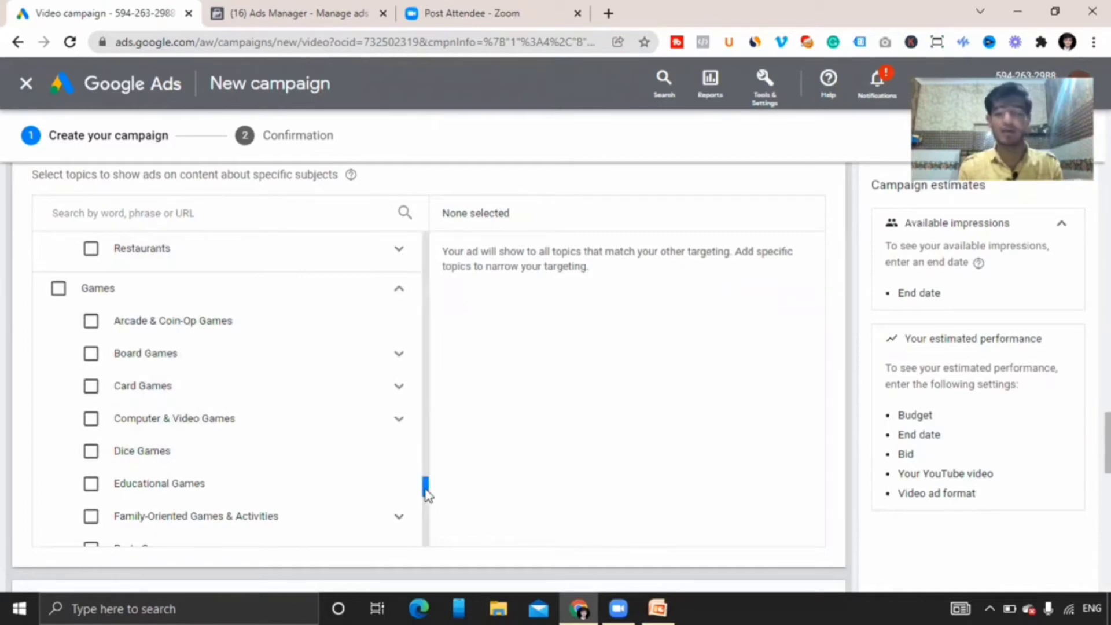
drag(427, 492, 429, 516)
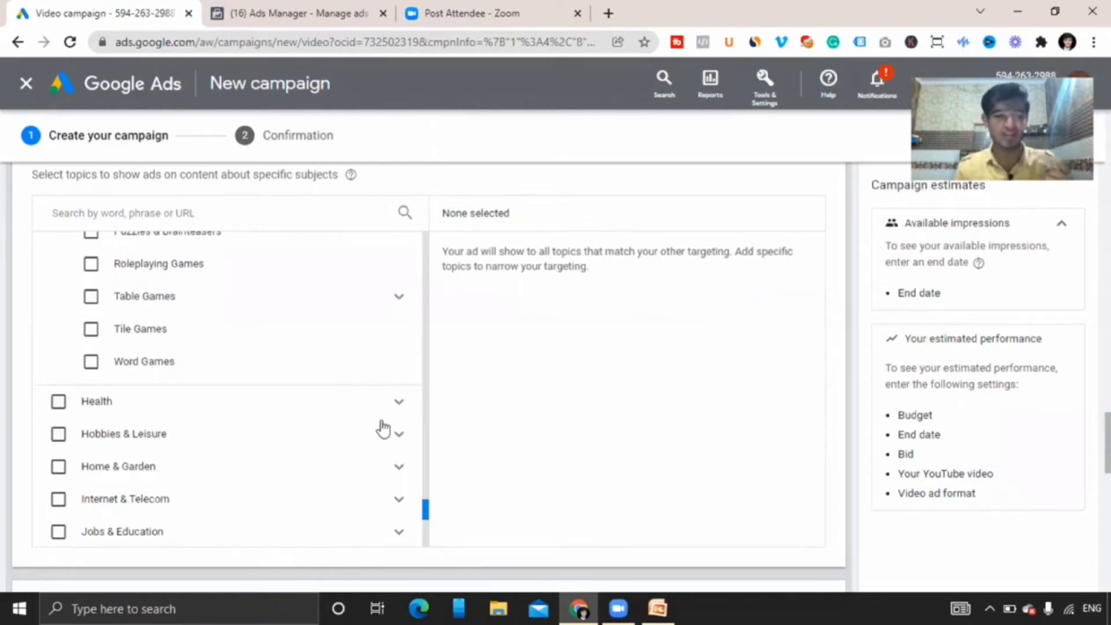
click(399, 401)
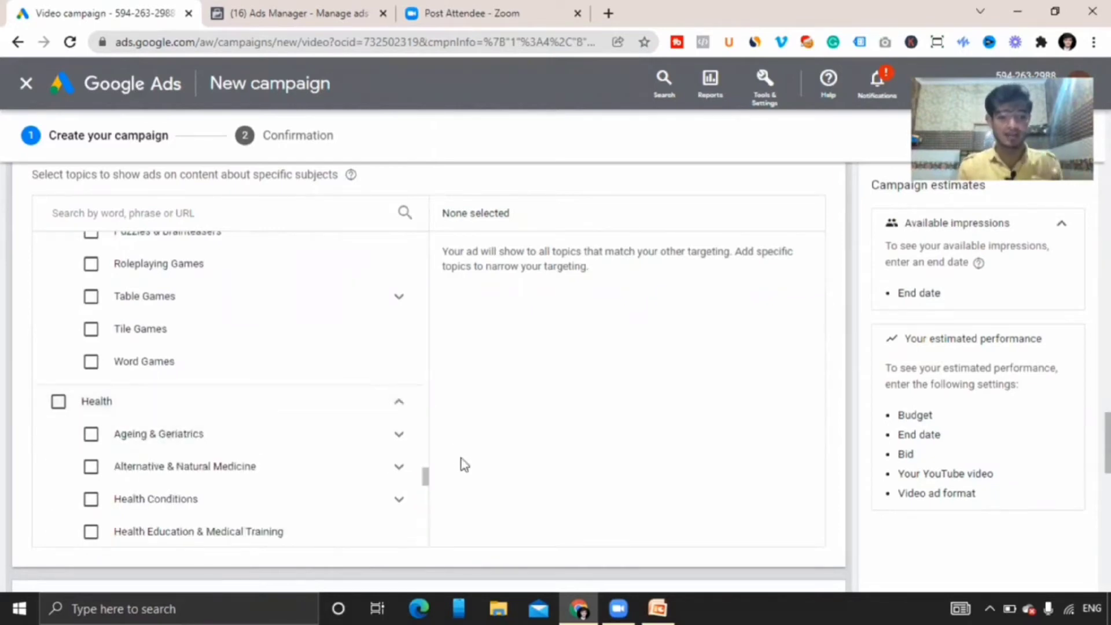
drag(426, 478, 428, 523)
click(399, 389)
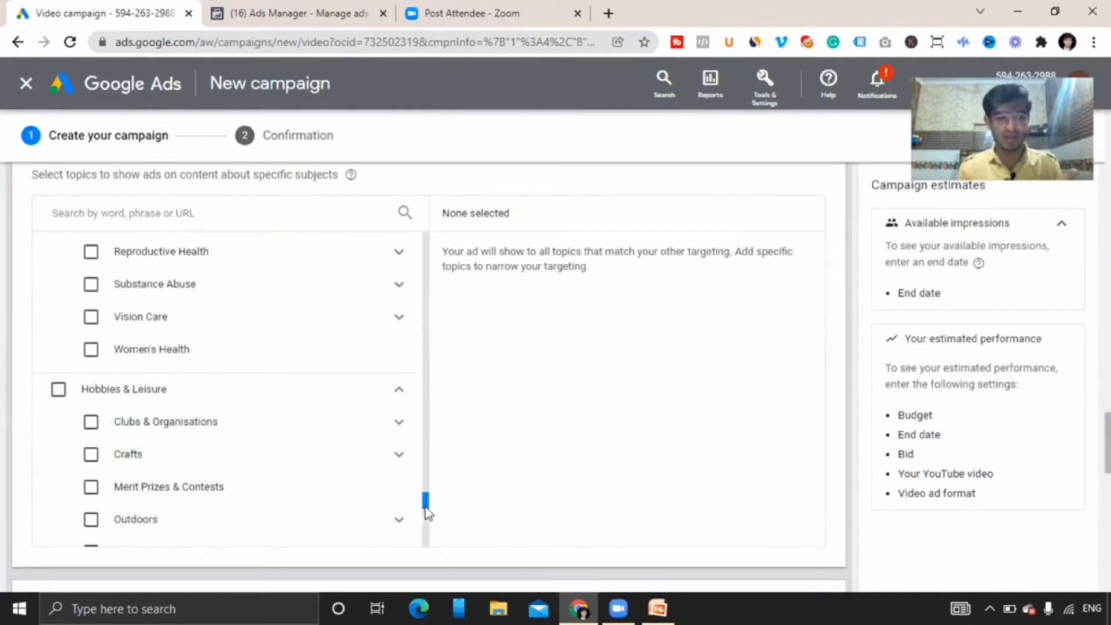
drag(427, 513, 424, 530)
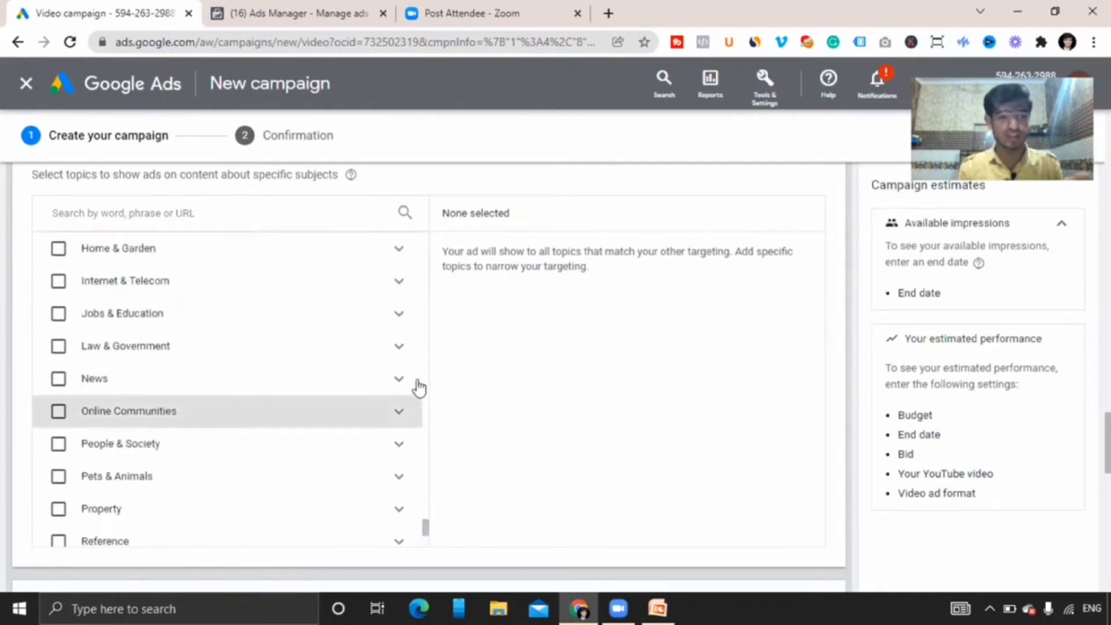
click(399, 248)
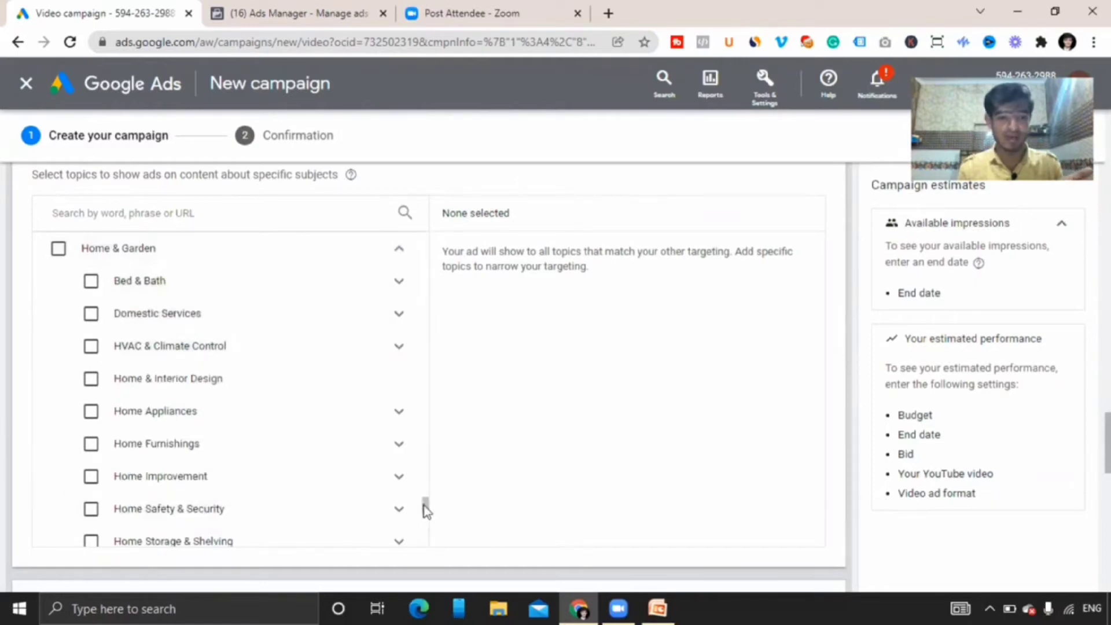
drag(425, 514, 424, 535)
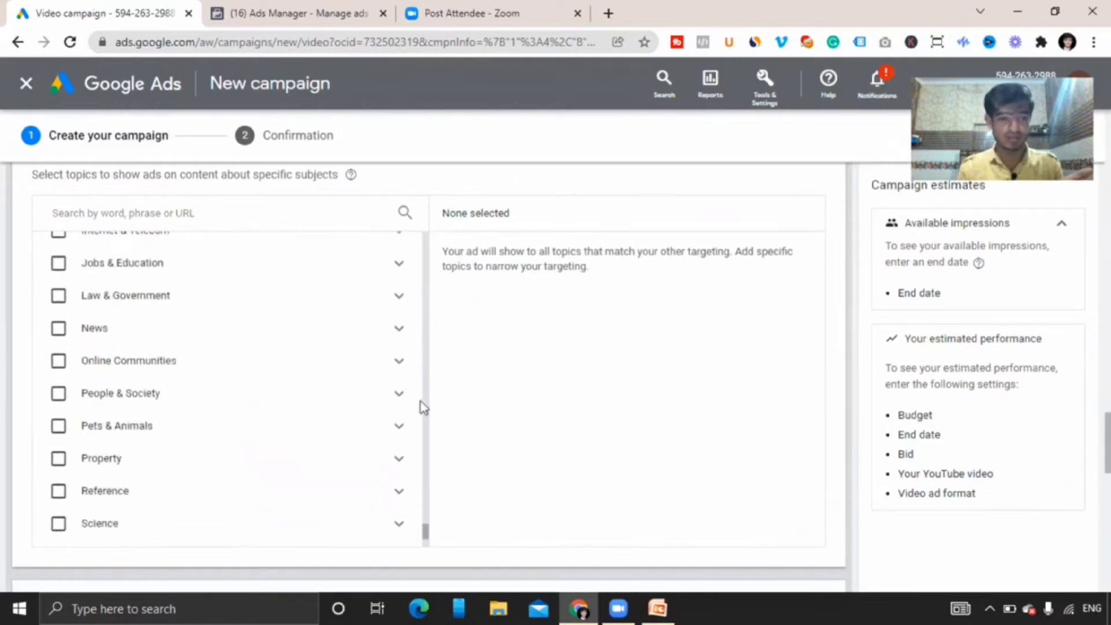
Browse the Jobs & Education, Law & Government and Property topics, expanding Education, Property Listings and Residential Rentals.
click(399, 266)
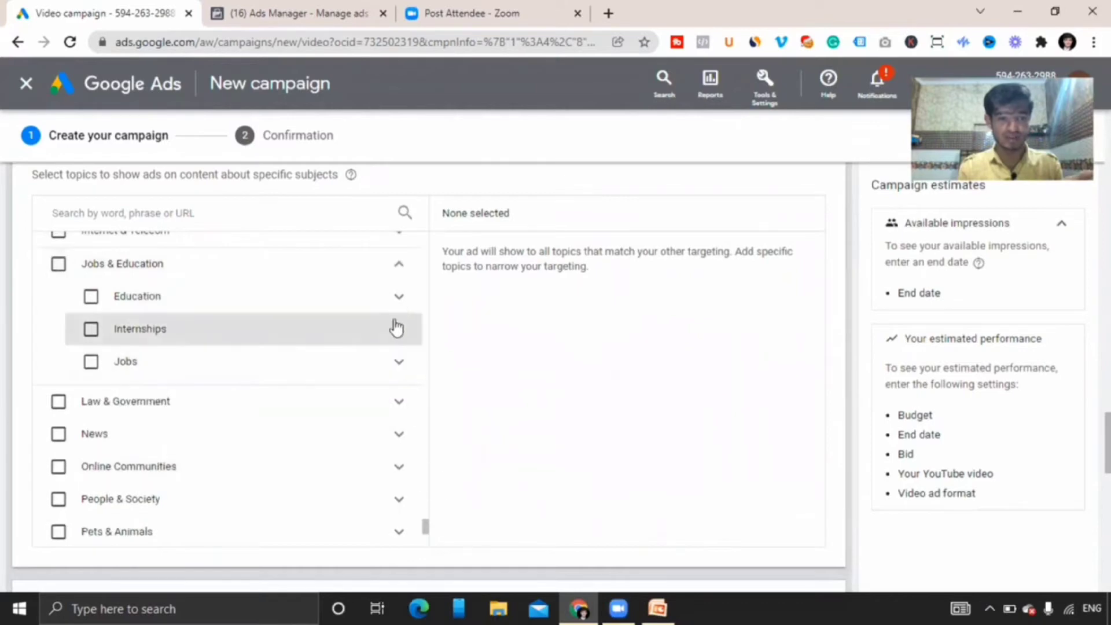
click(396, 298)
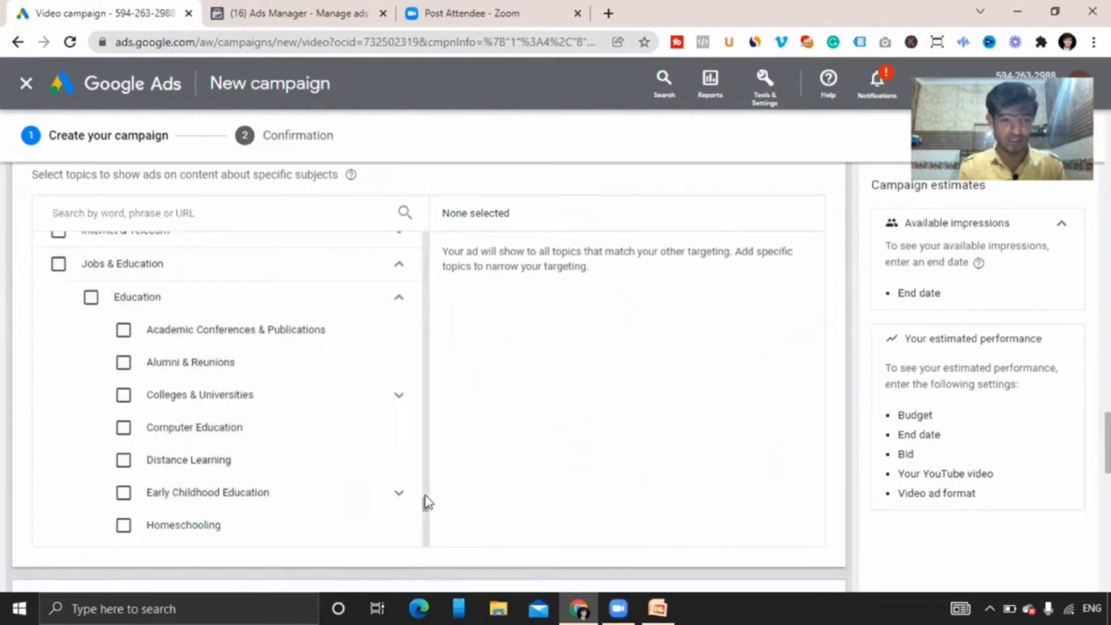
drag(426, 508, 421, 530)
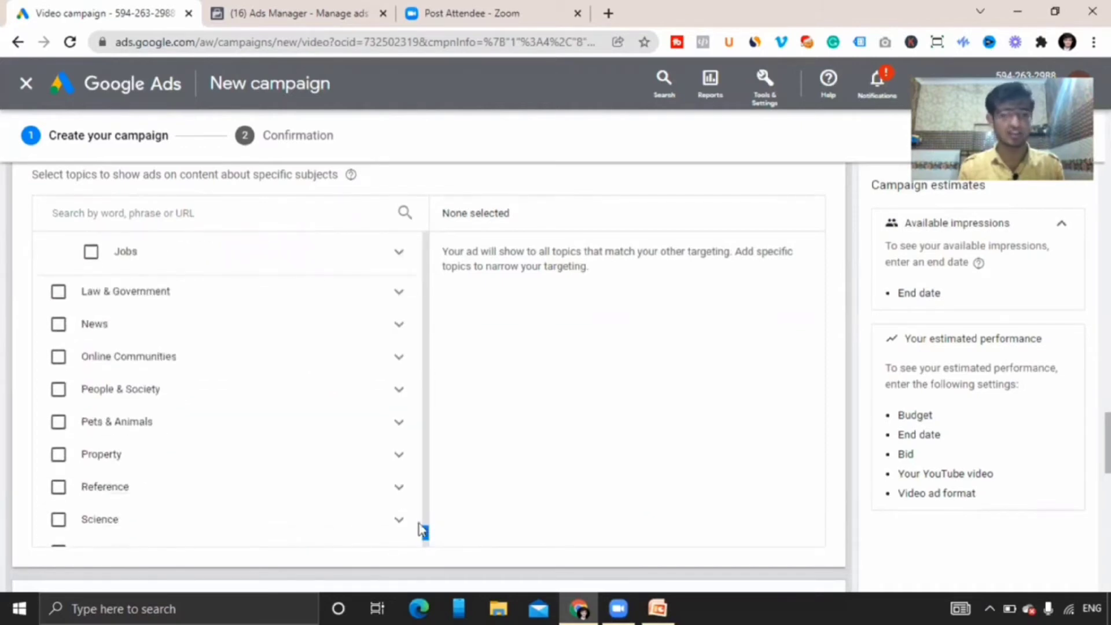
click(400, 294)
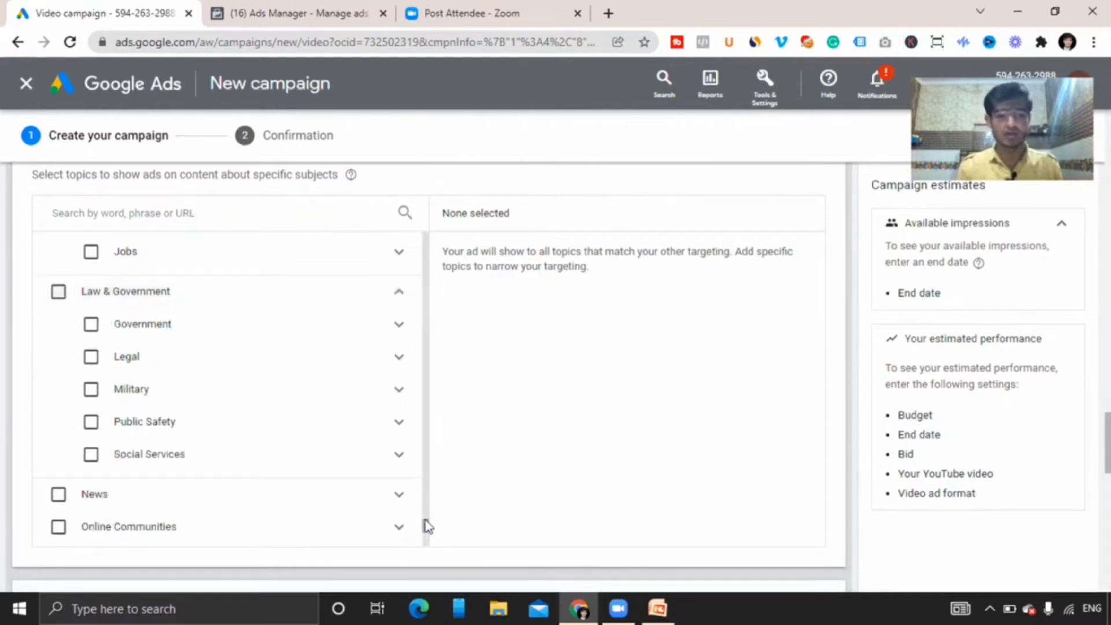
drag(426, 527, 426, 548)
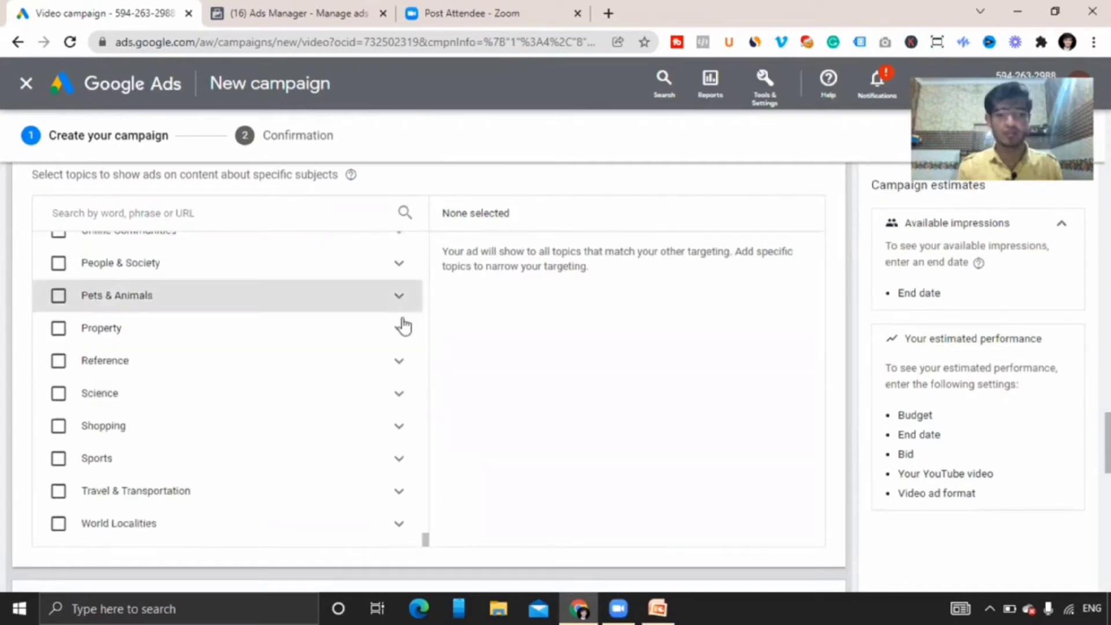
click(400, 328)
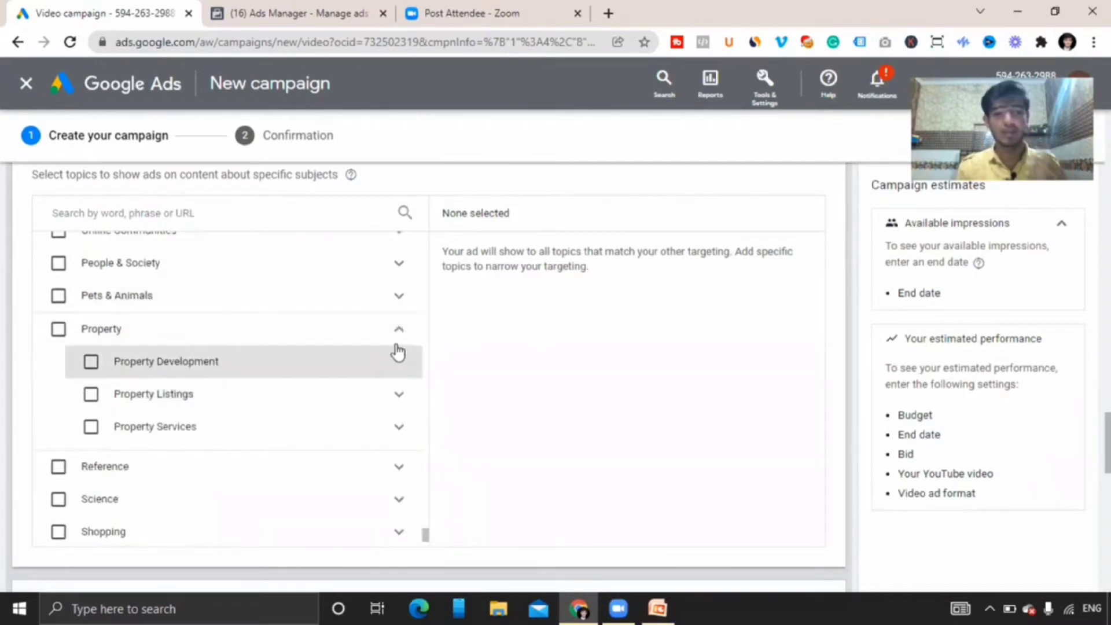
click(399, 398)
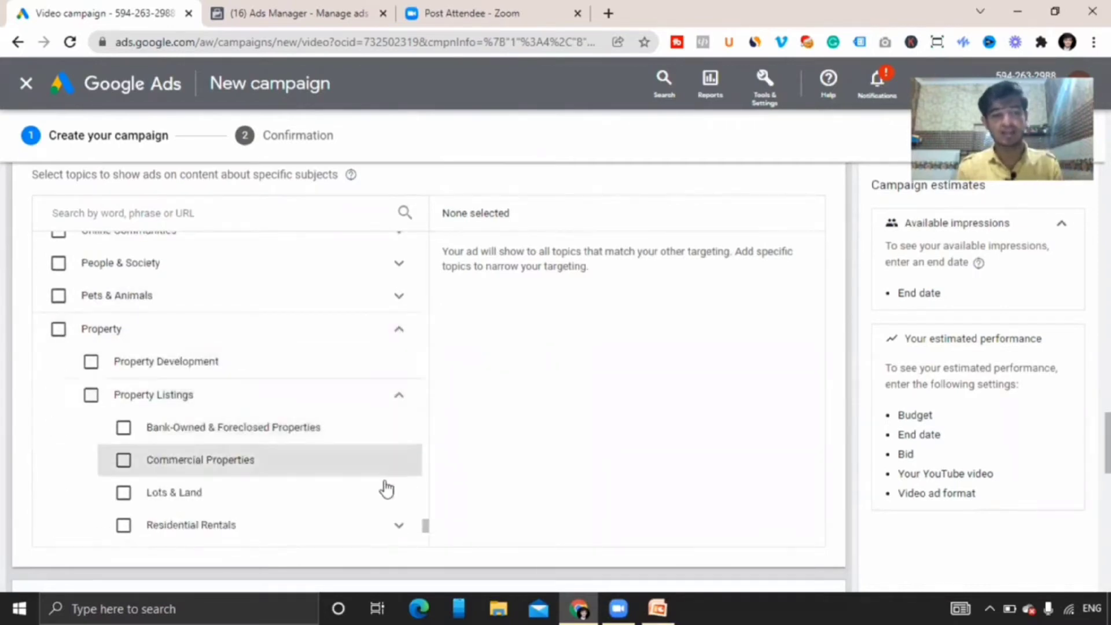
click(403, 528)
scroll(425, 525, down, 3)
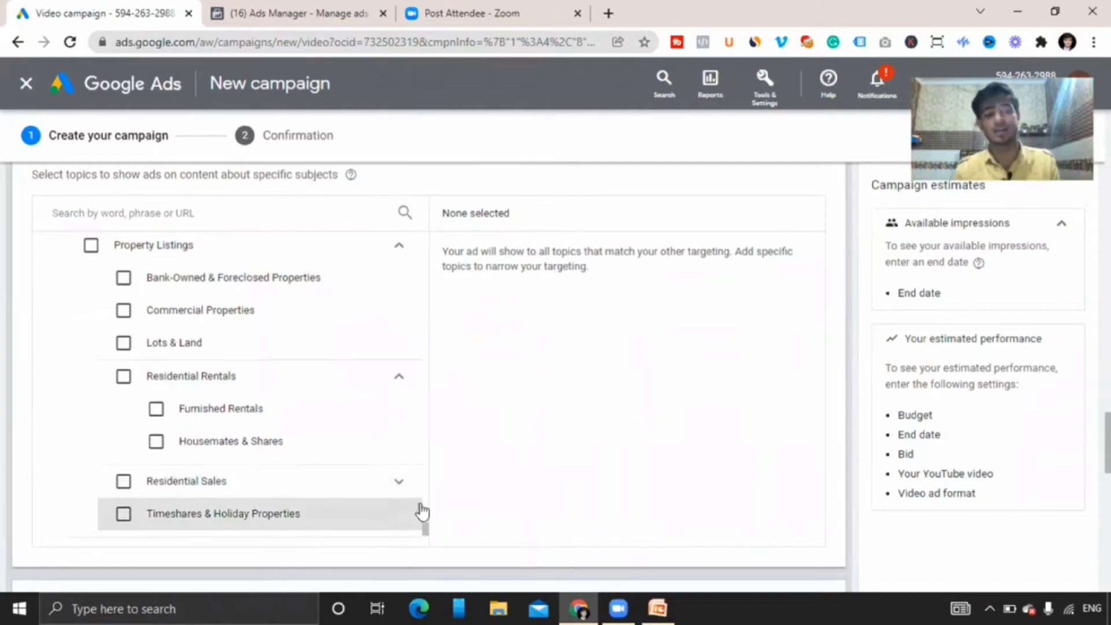
scroll(425, 529, down, 4)
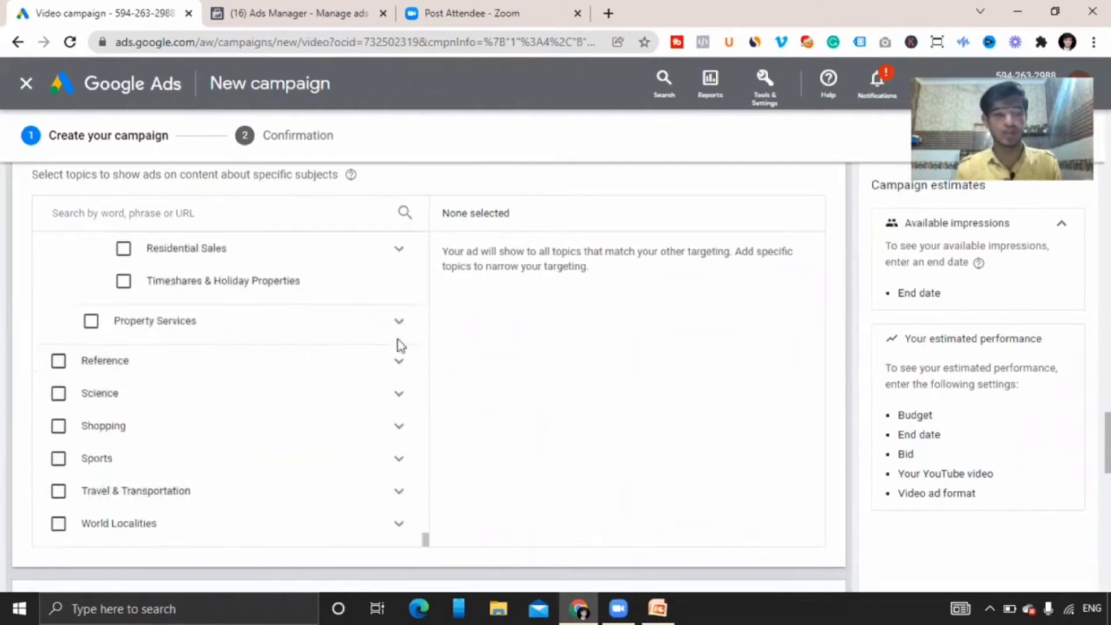
Browse the Reference, Science, Shopping and Sports topic categories.
click(407, 366)
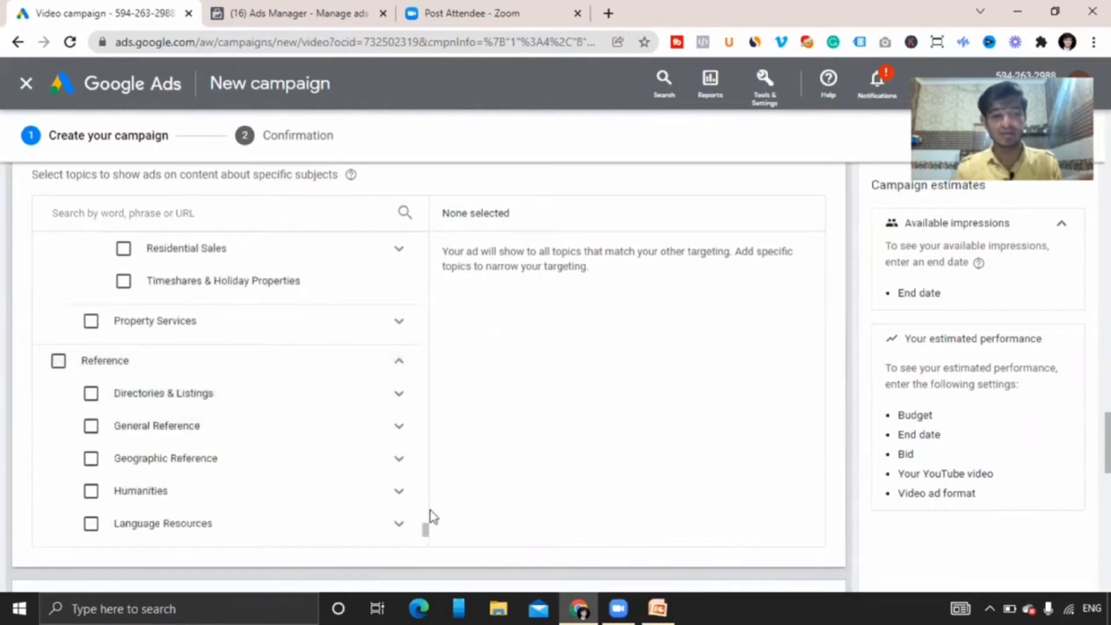
scroll(425, 535, down, 3)
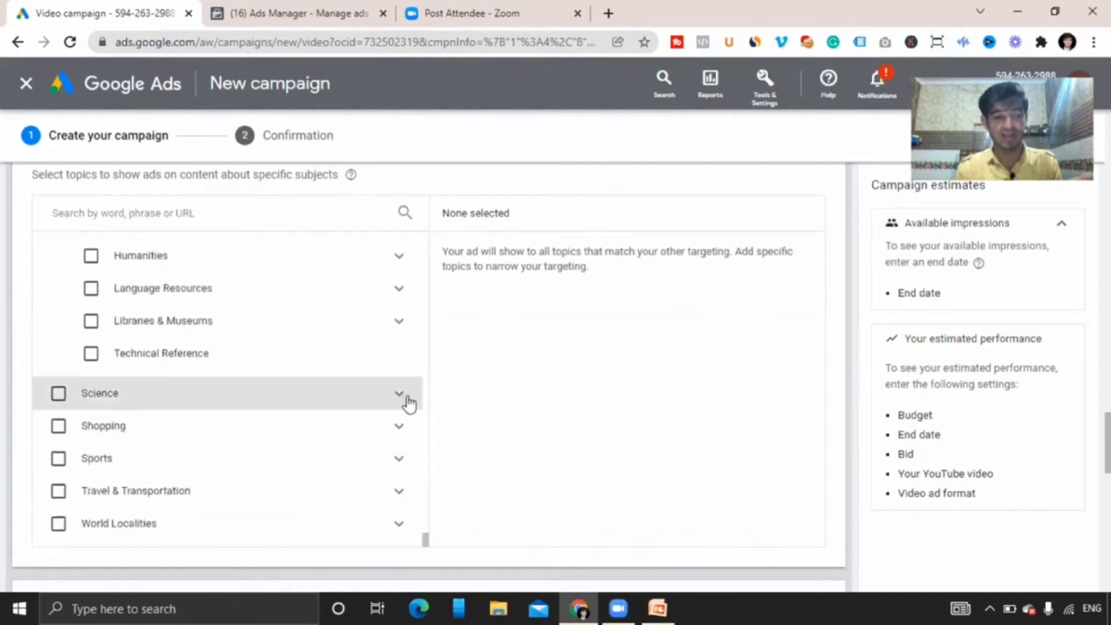
click(405, 399)
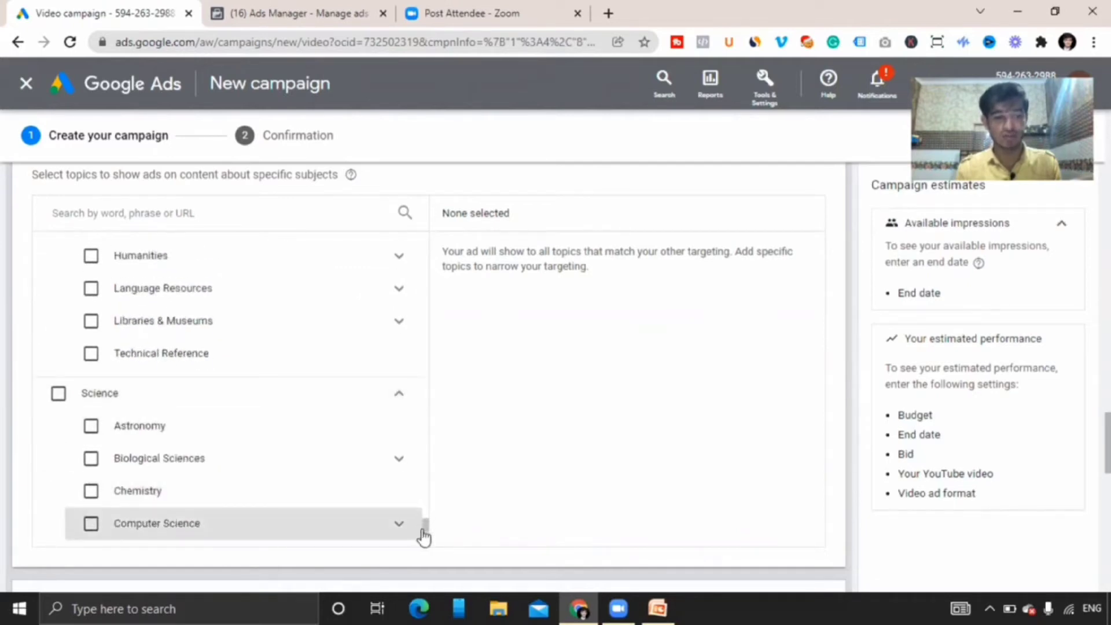
drag(424, 526, 428, 556)
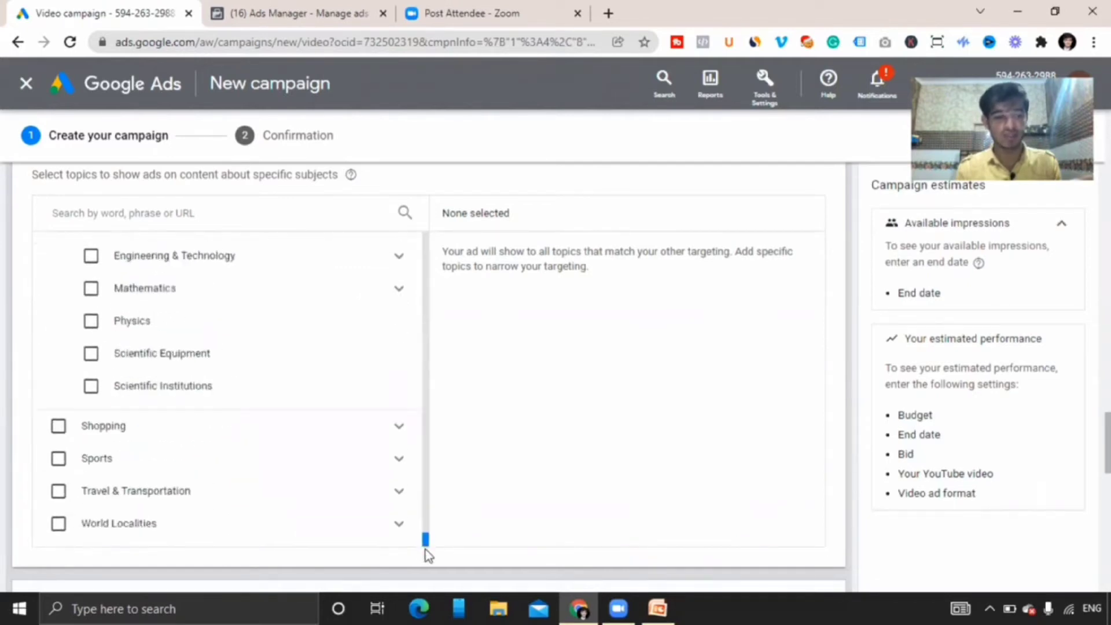
click(401, 428)
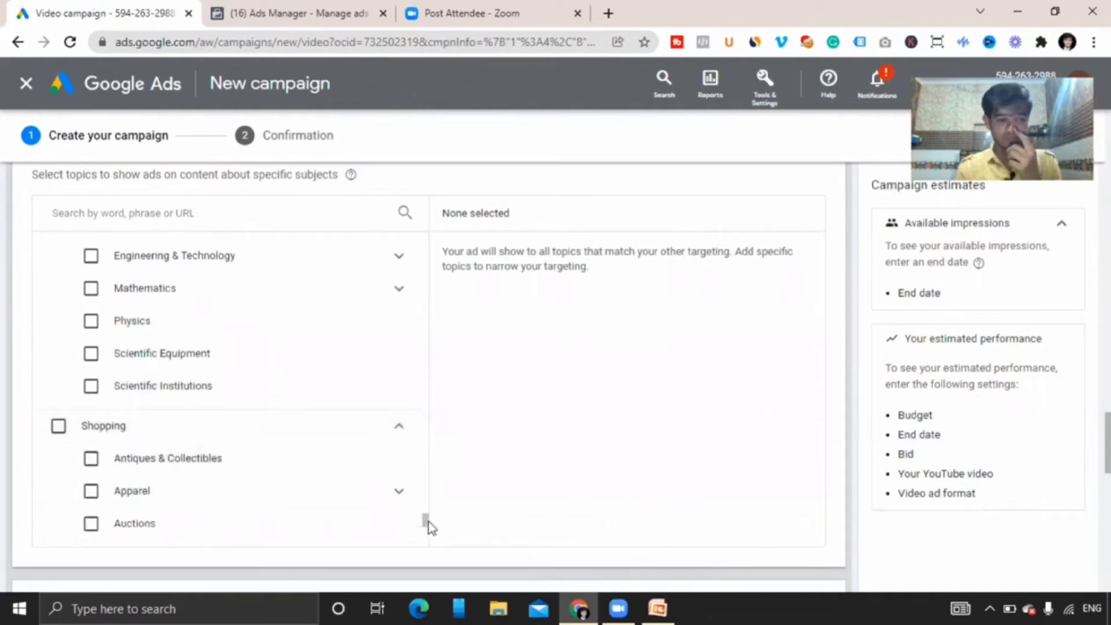
drag(426, 522, 424, 535)
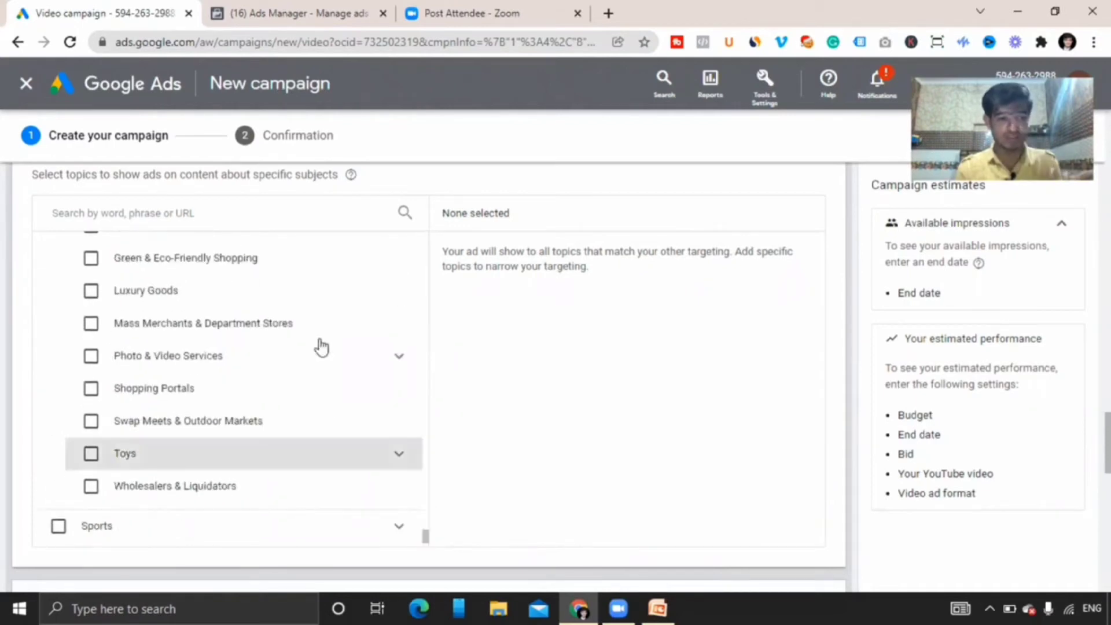
click(406, 529)
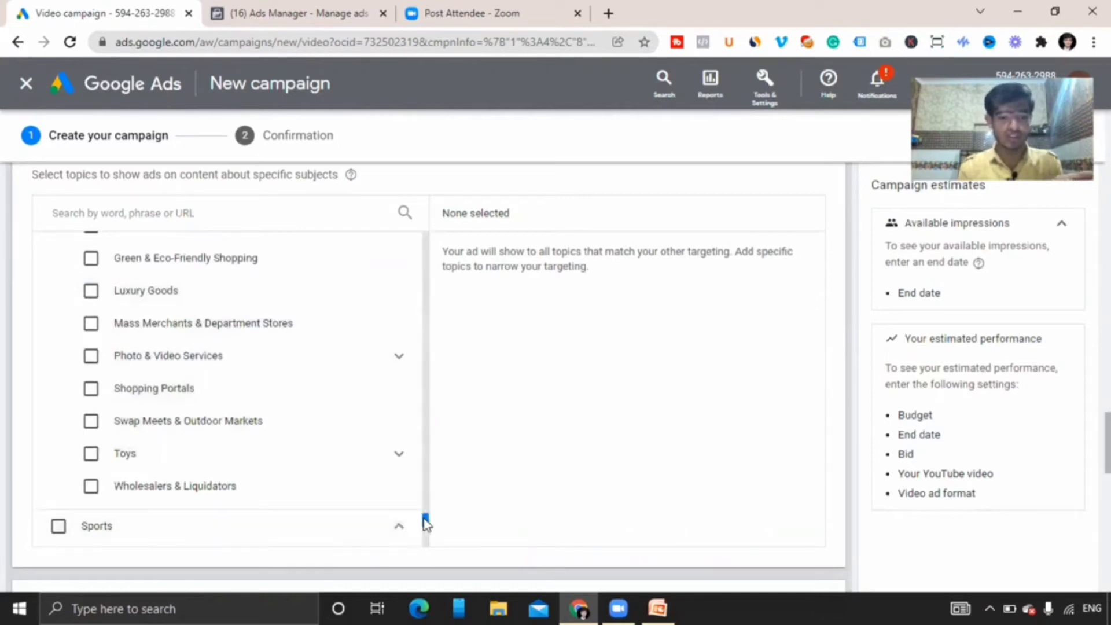
drag(427, 523, 431, 547)
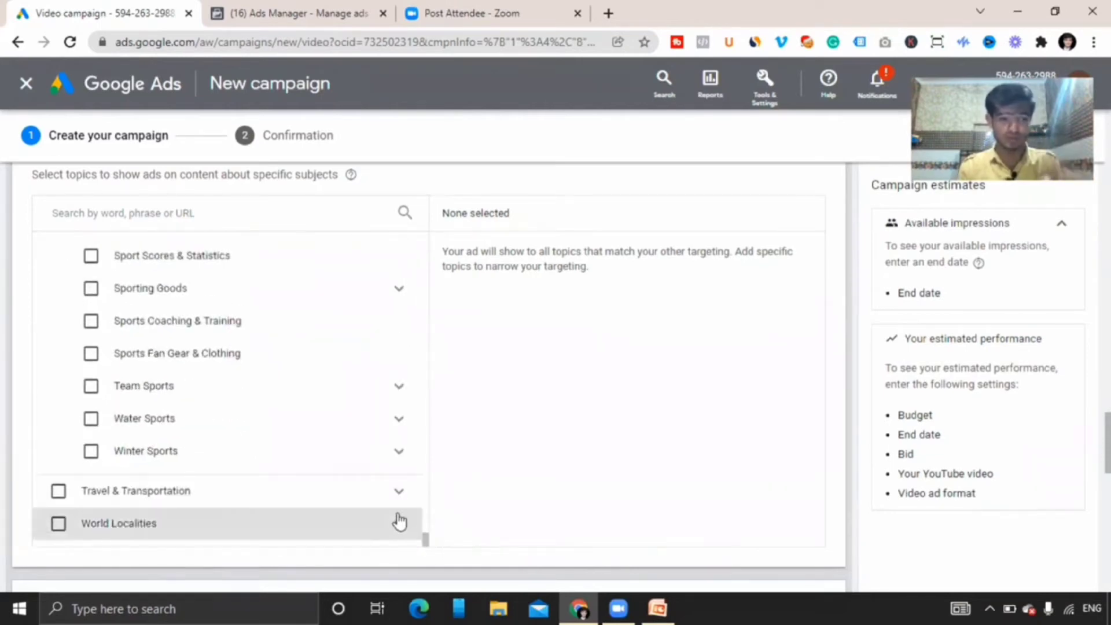
Browse the Travel & Transportation and World Localities topic categories.
click(399, 493)
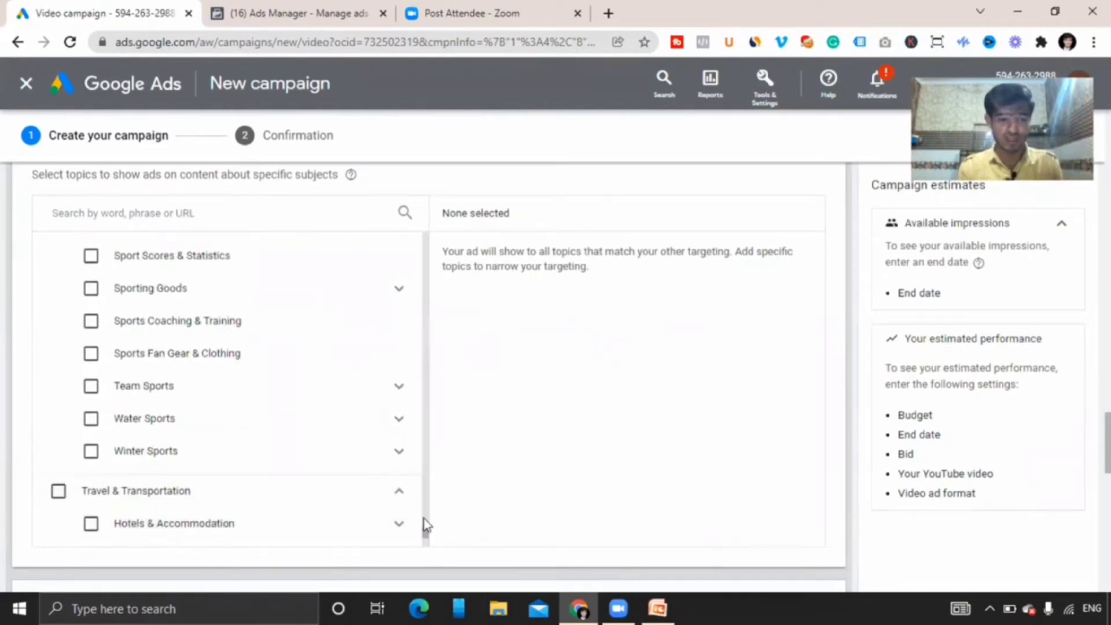
scroll(425, 537, down, 4)
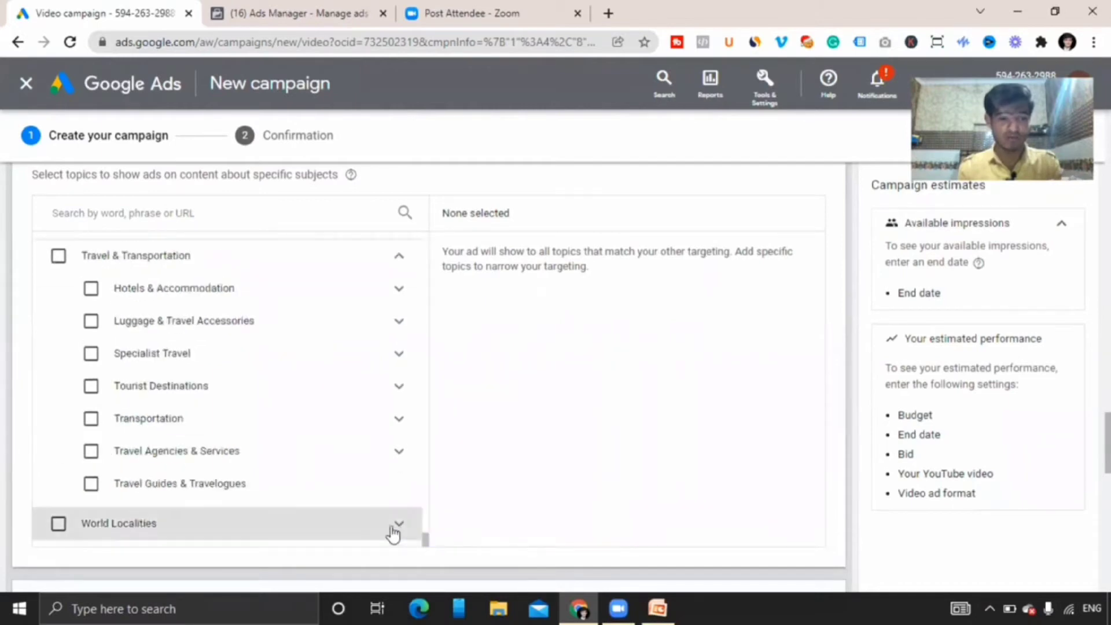
drag(425, 545, 426, 557)
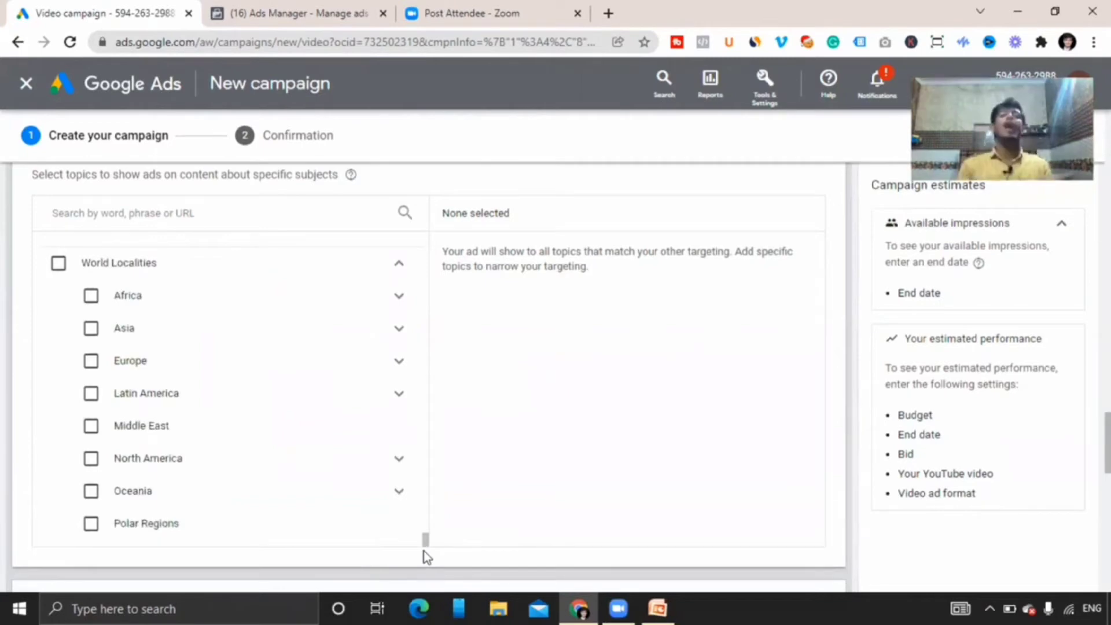
scroll(428, 376, down, 5)
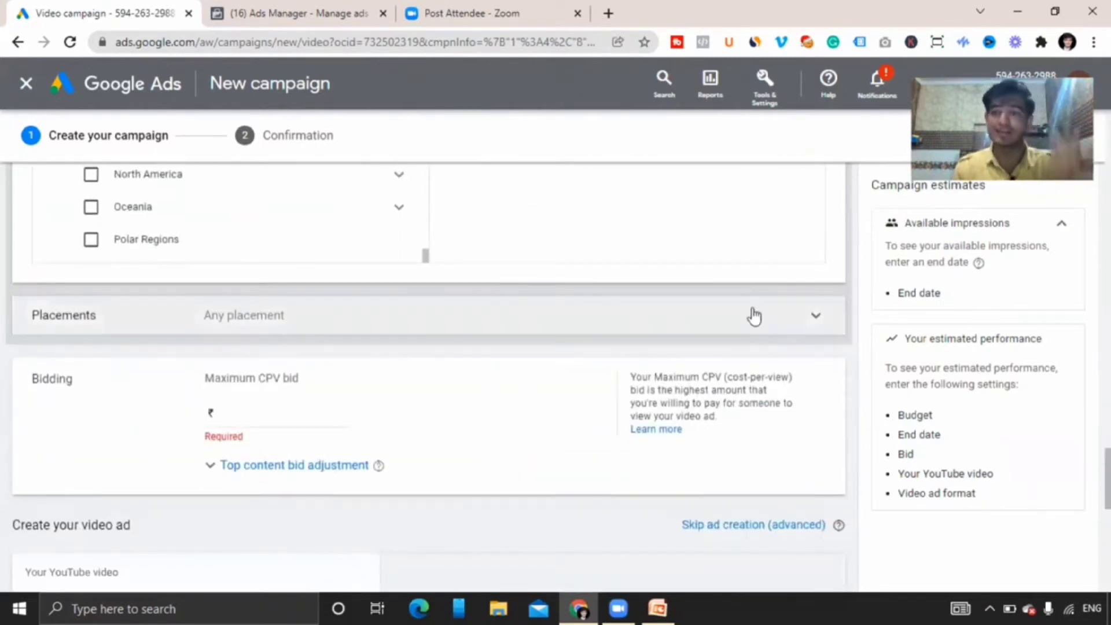
Open Placements and search the YouTube channels category for vivek binda.
click(752, 316)
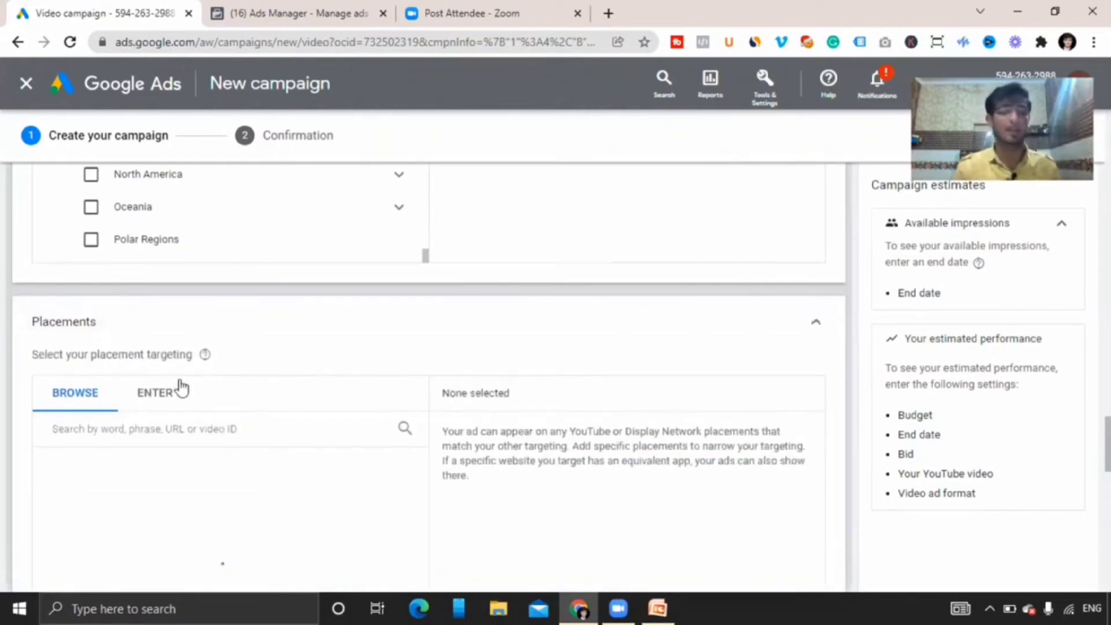
click(171, 431)
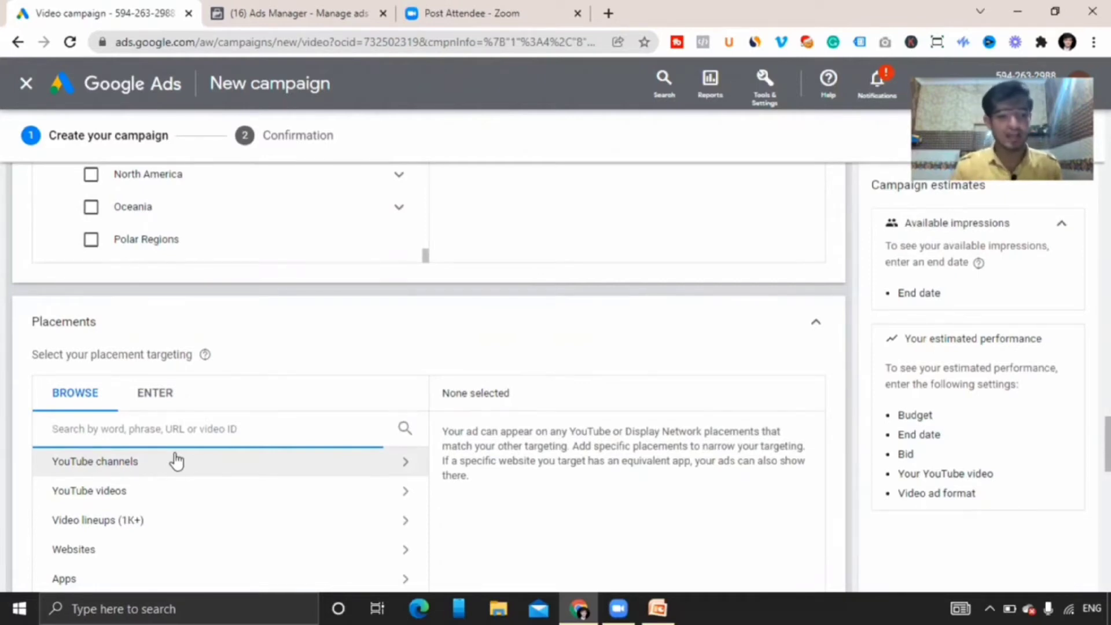
click(175, 462)
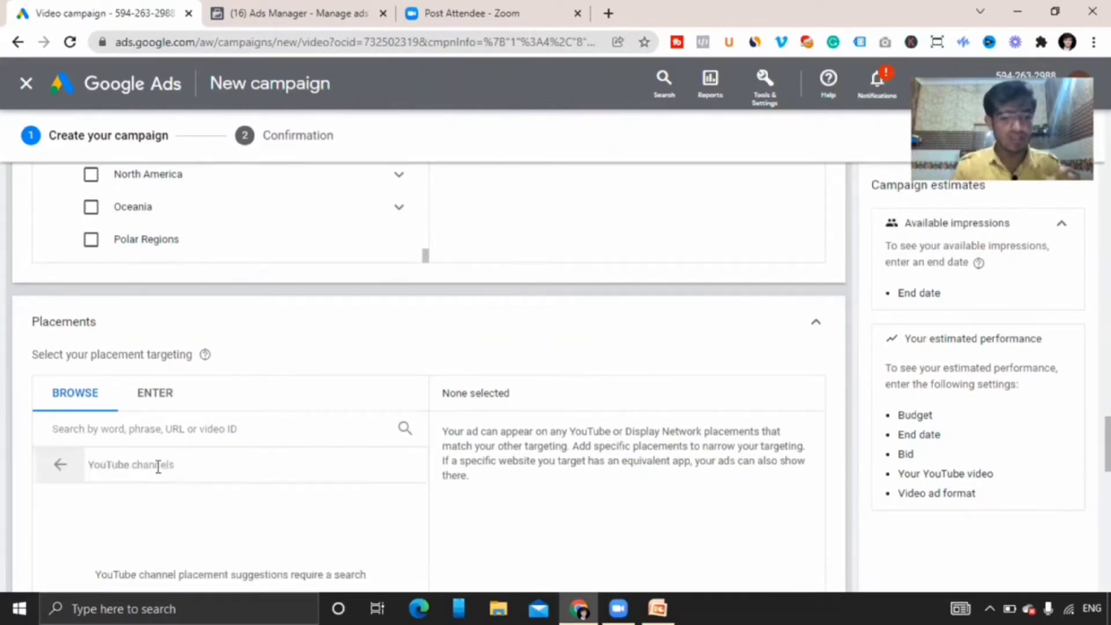
click(156, 435)
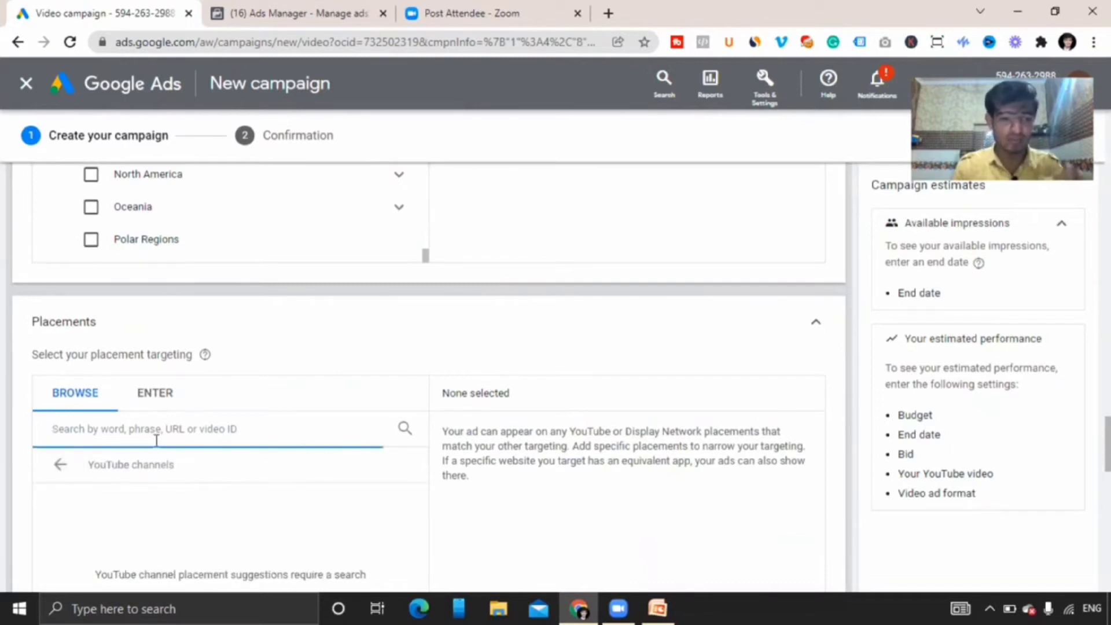
text(vib)
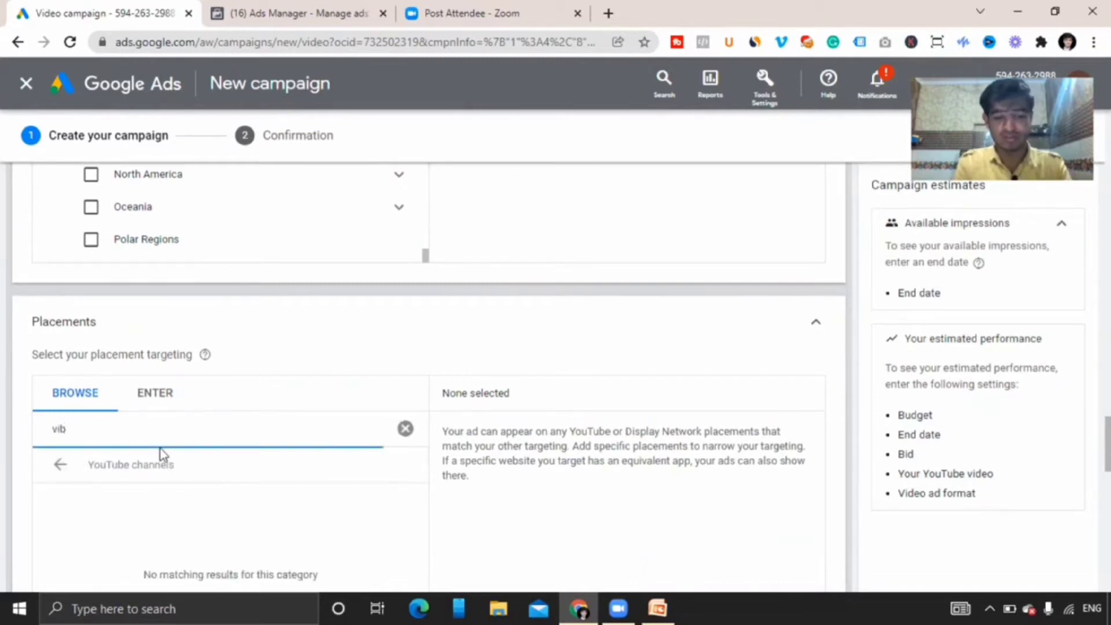
key(BackSpace)
key(BackSpace)
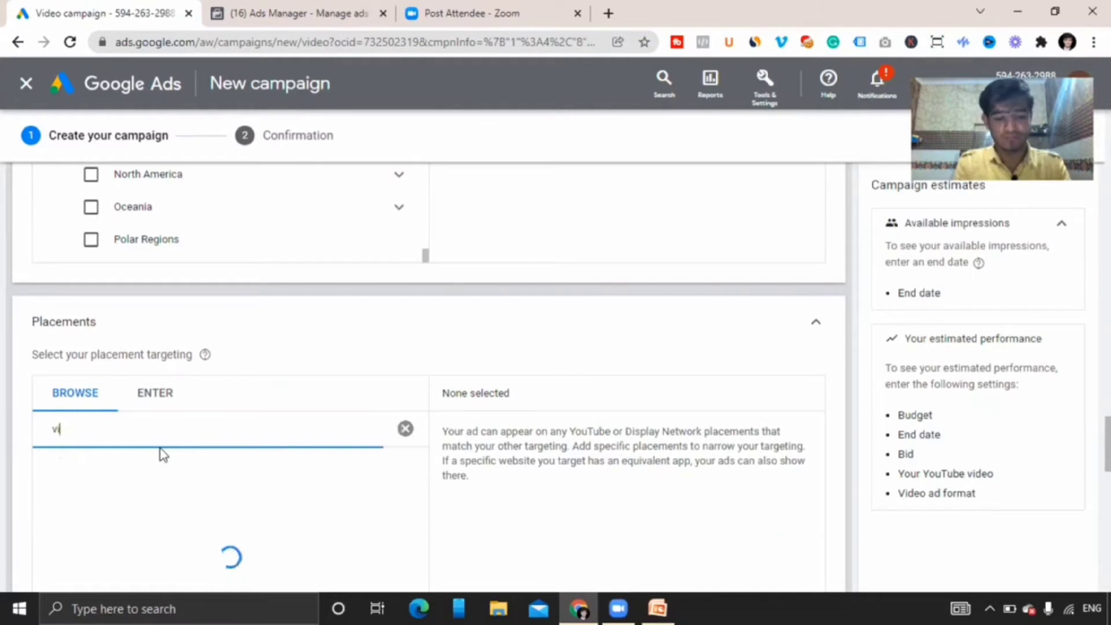
key(BackSpace)
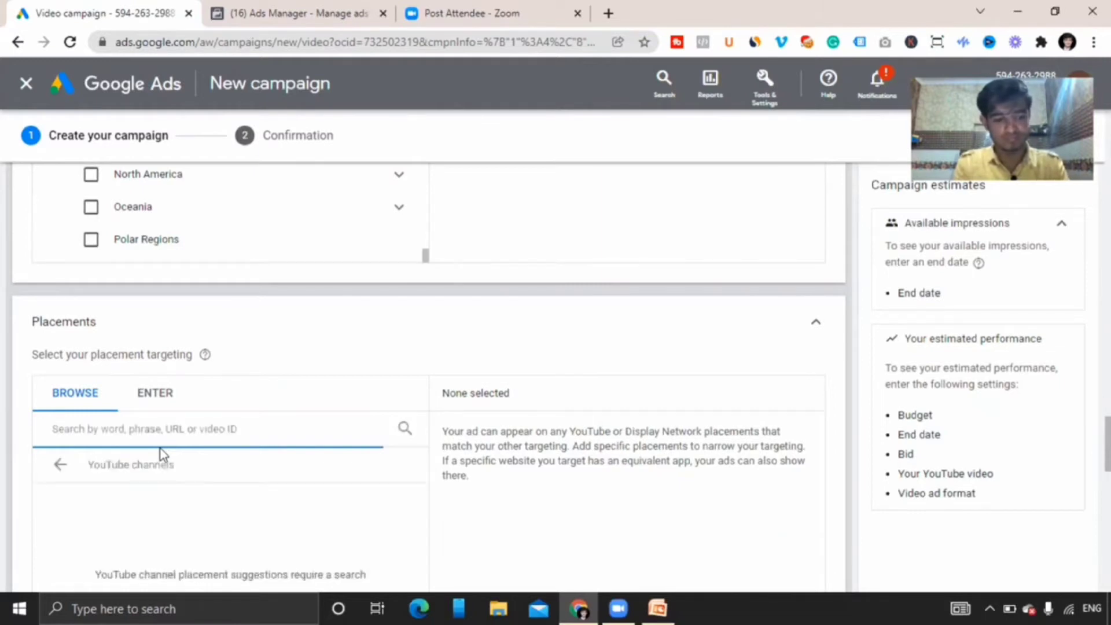
text(dine)
key(BackSpace)
key(BackSpace)
key(BackSpace)
key(BackSpace)
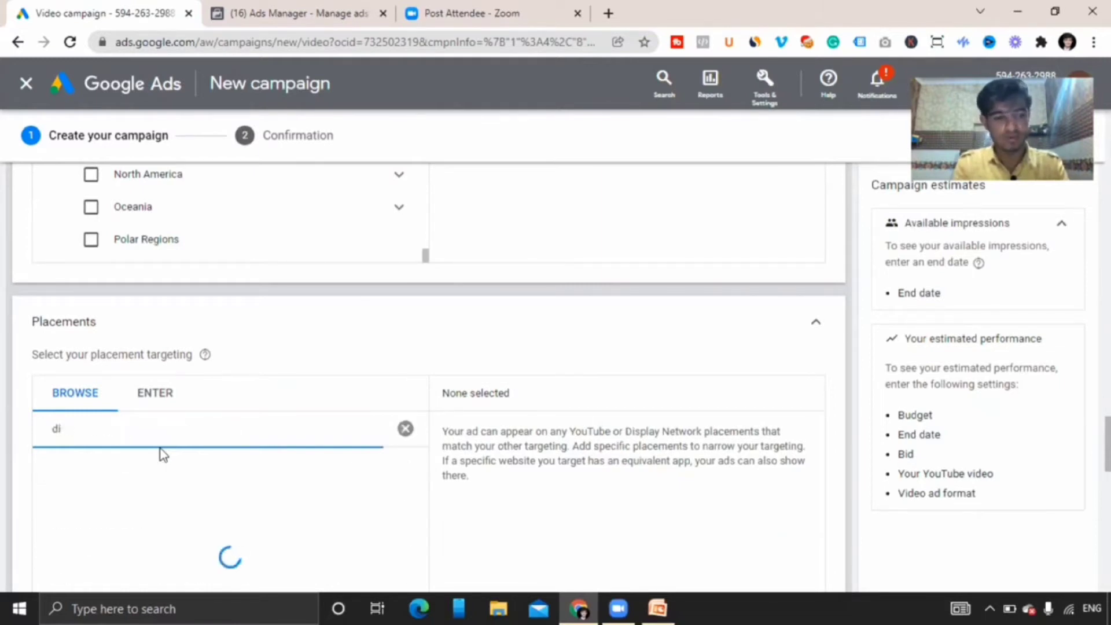
text(vivek binda)
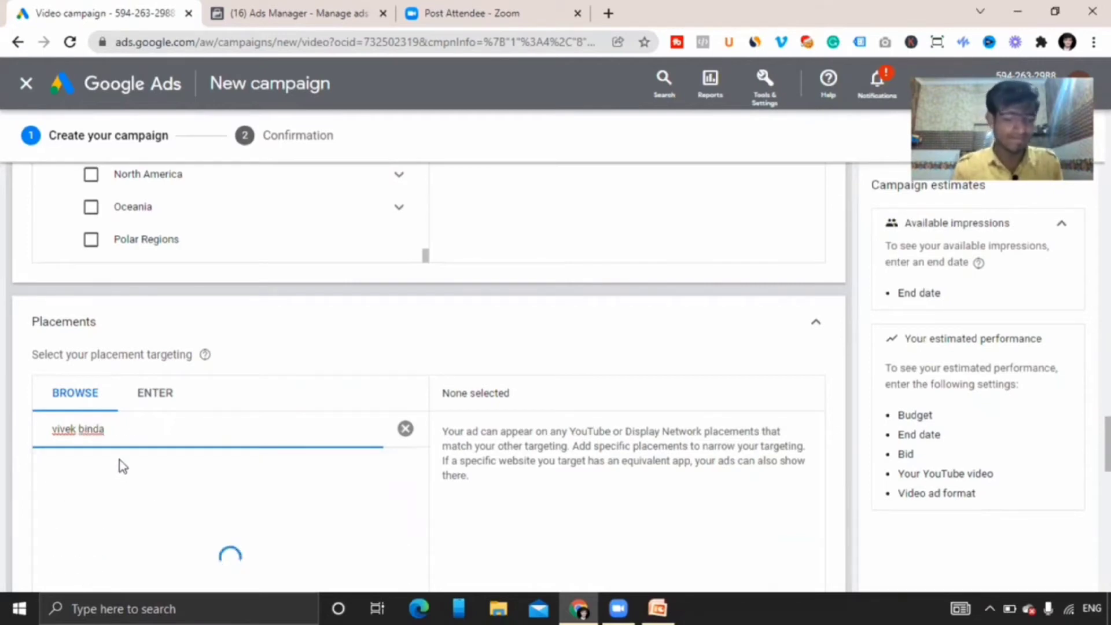
click(98, 462)
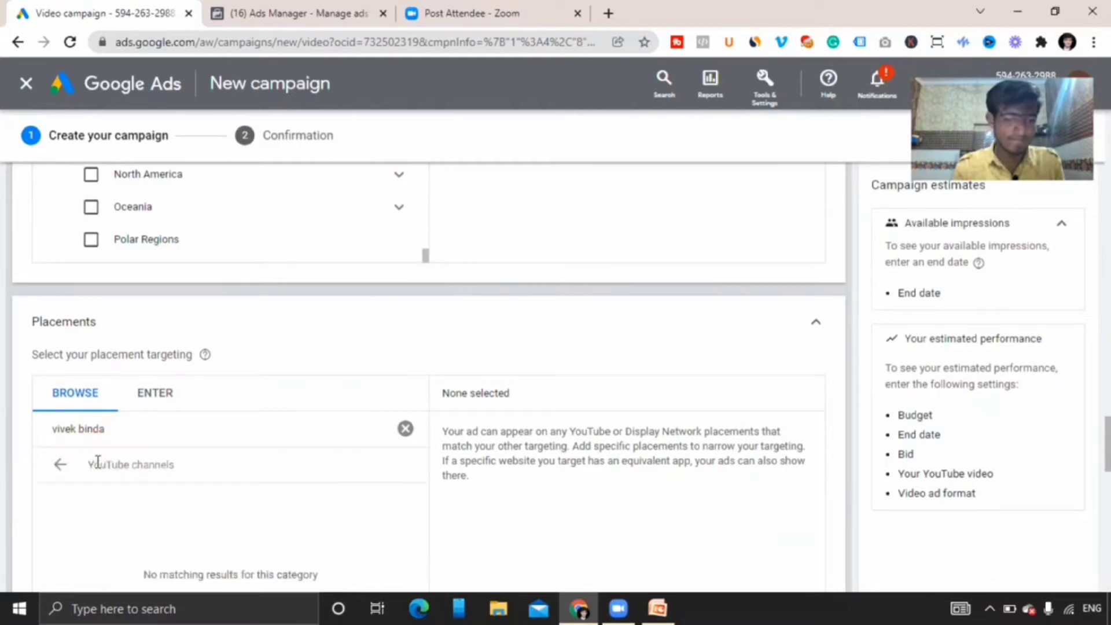
click(106, 428)
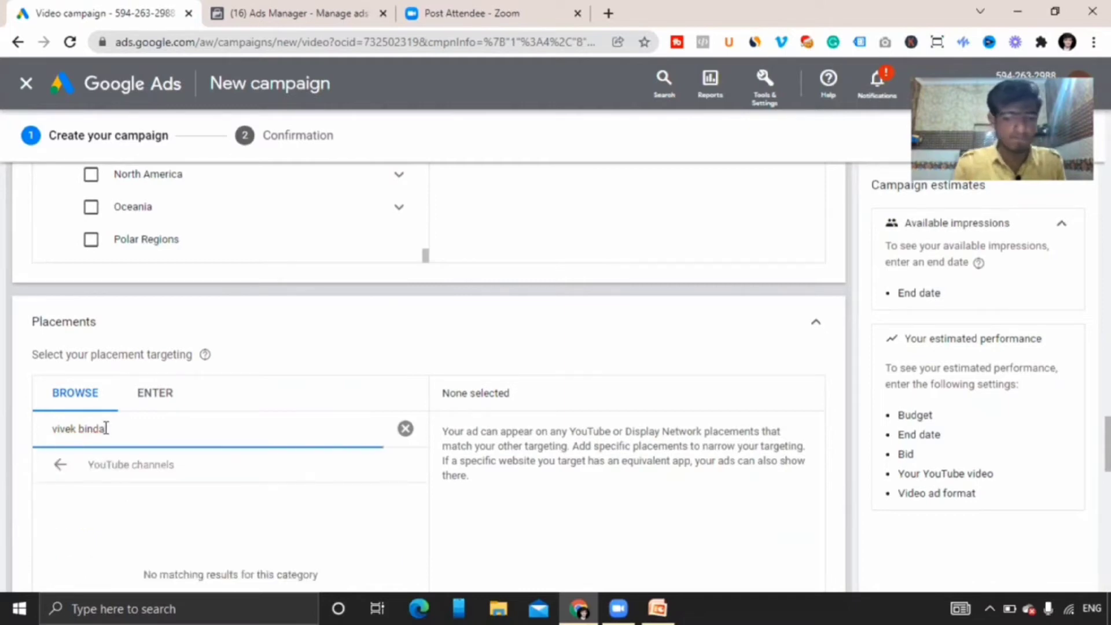
Search YouTube channels for vivek and open the manual placement entry view.
text(in)
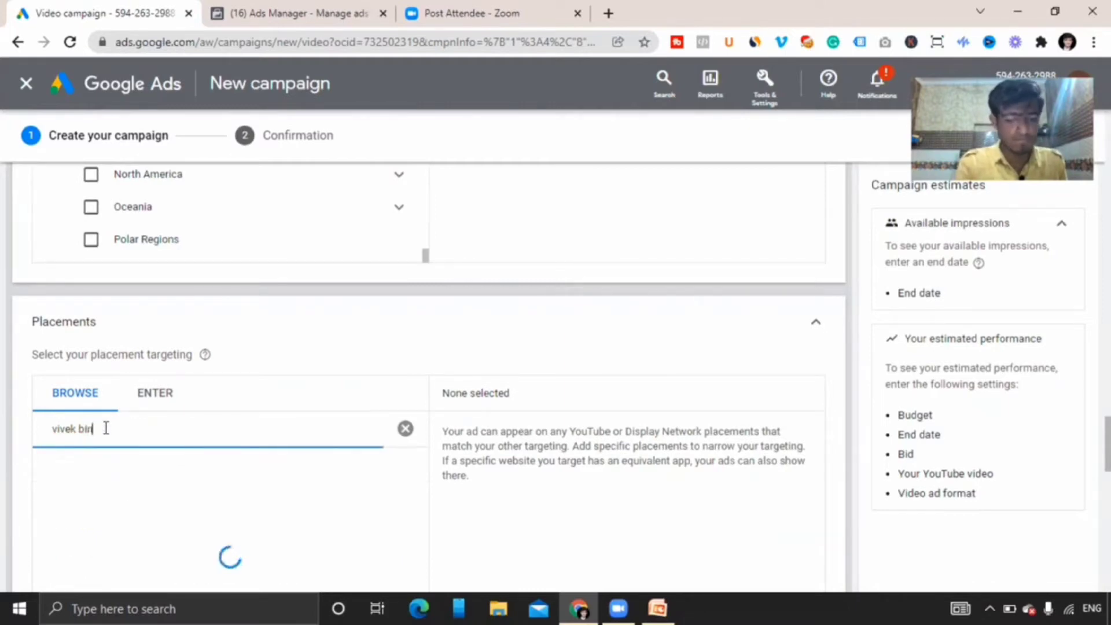
text(dra)
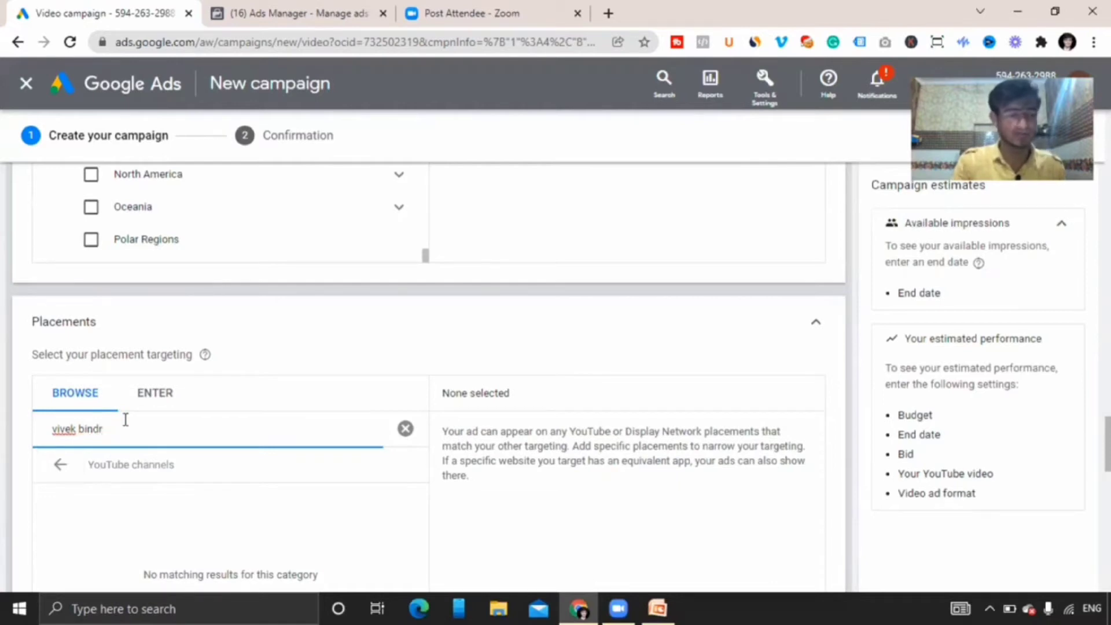
key(ctrl+a)
key(BackSpace)
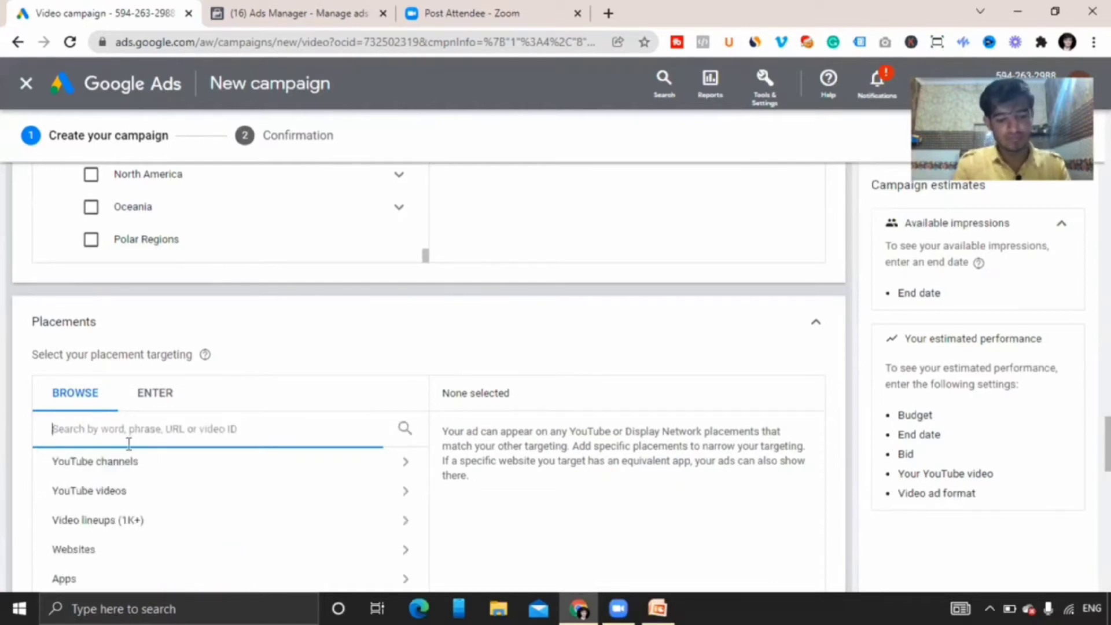
text(vivek)
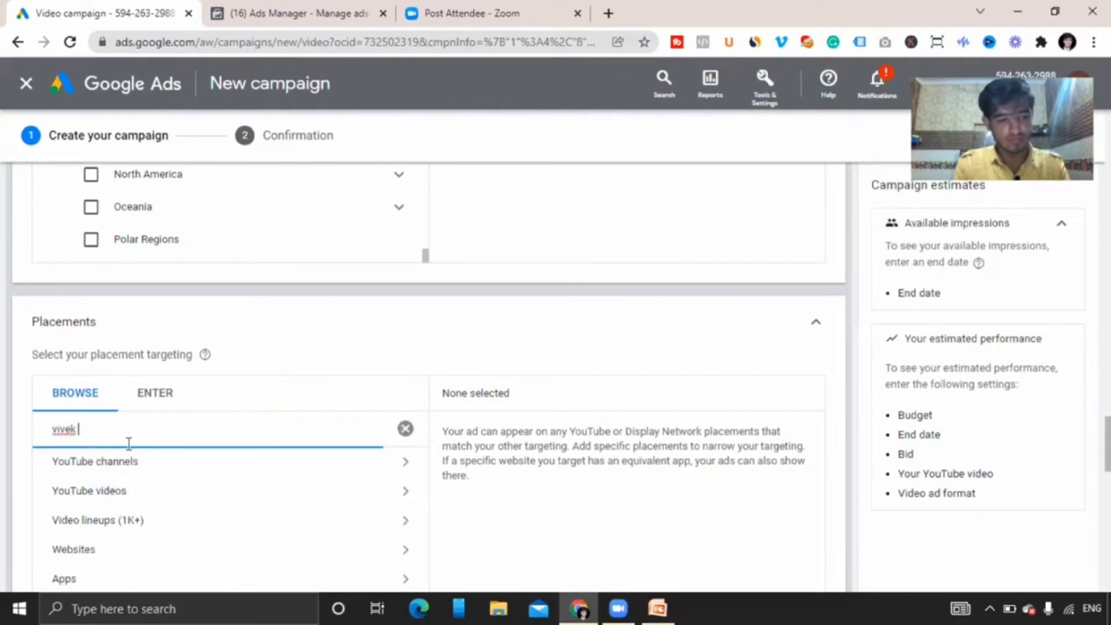
click(112, 462)
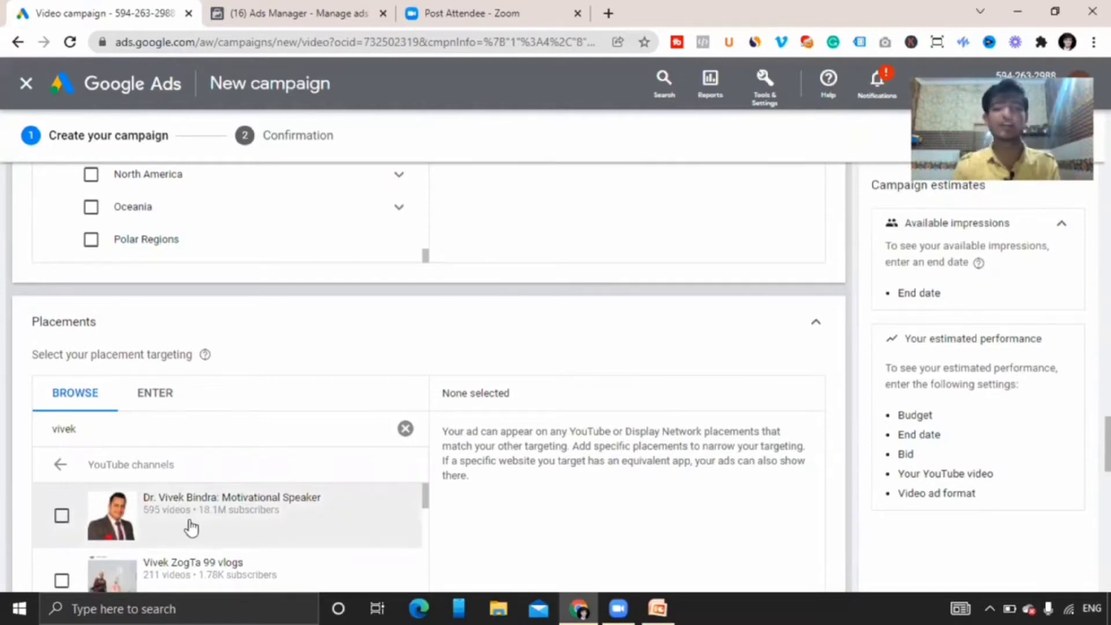
click(142, 398)
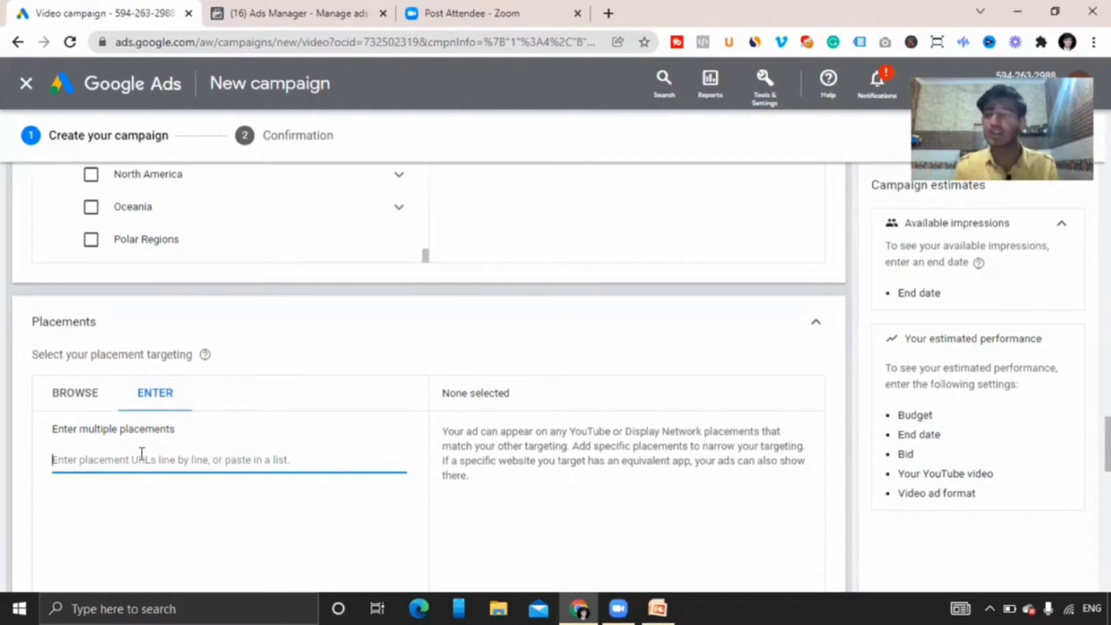
Switch to the Facebook Ads Manager tab and review the ad set's location audience options.
drag(1107, 444, 1107, 500)
click(293, 10)
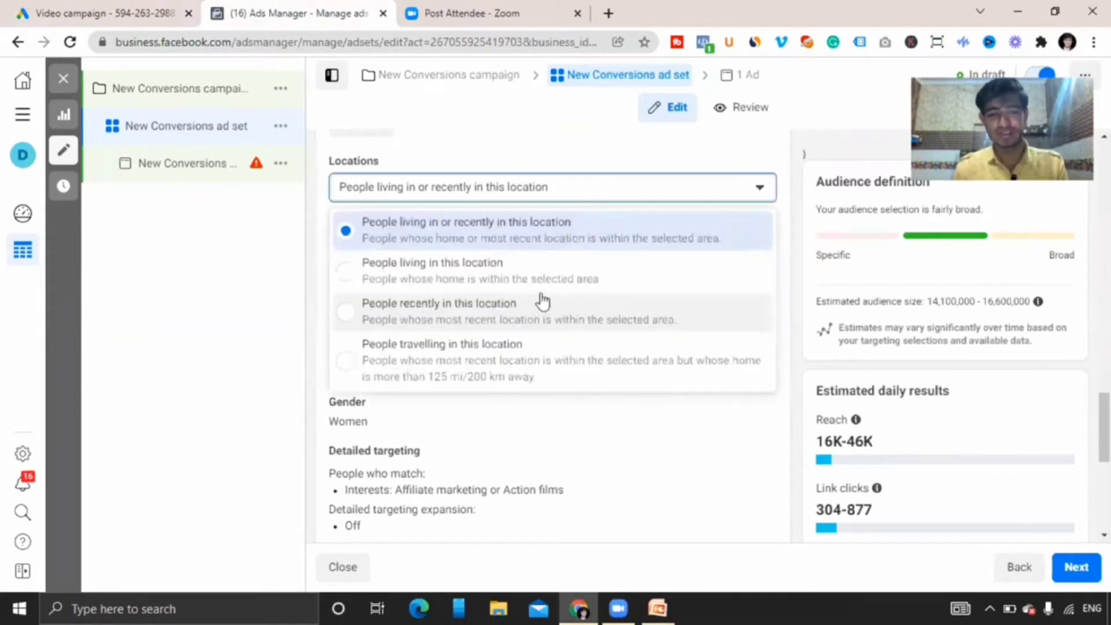
click(205, 305)
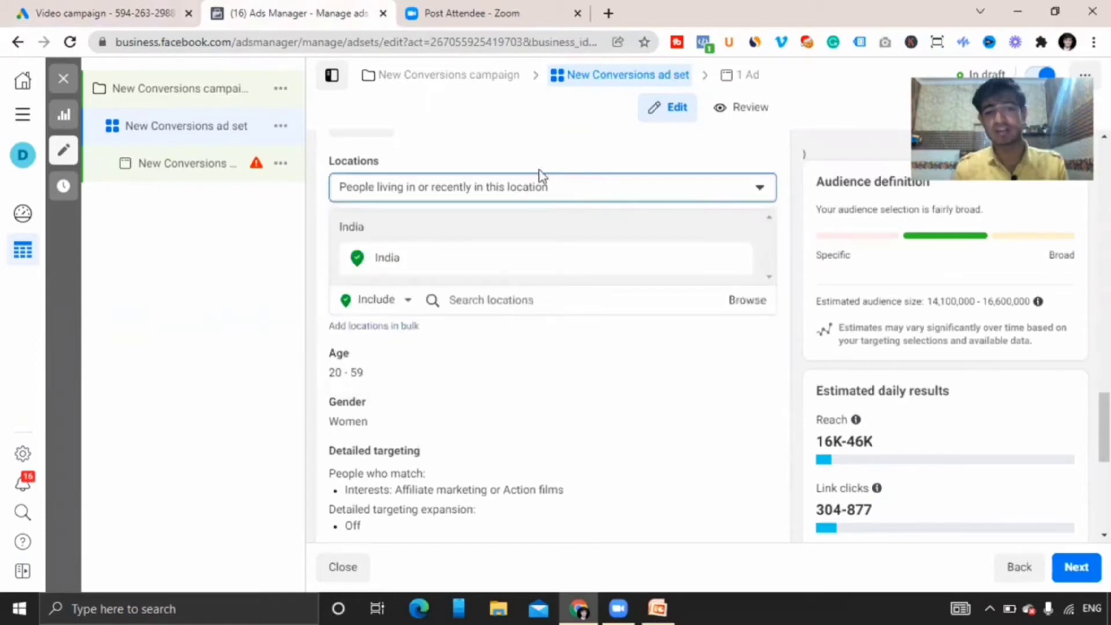
click(508, 192)
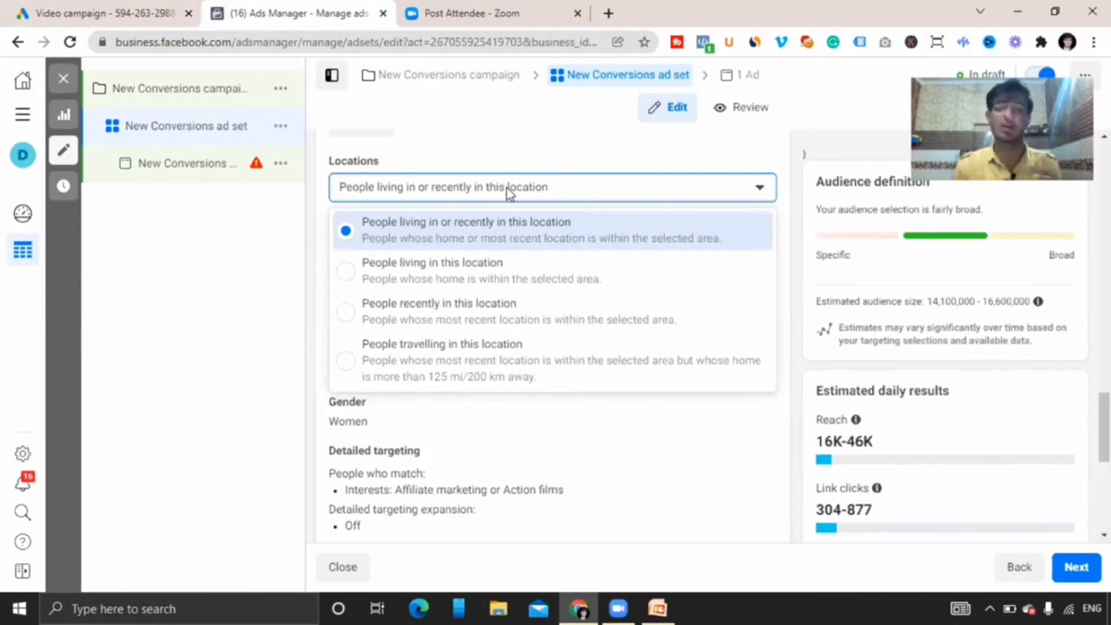
click(209, 298)
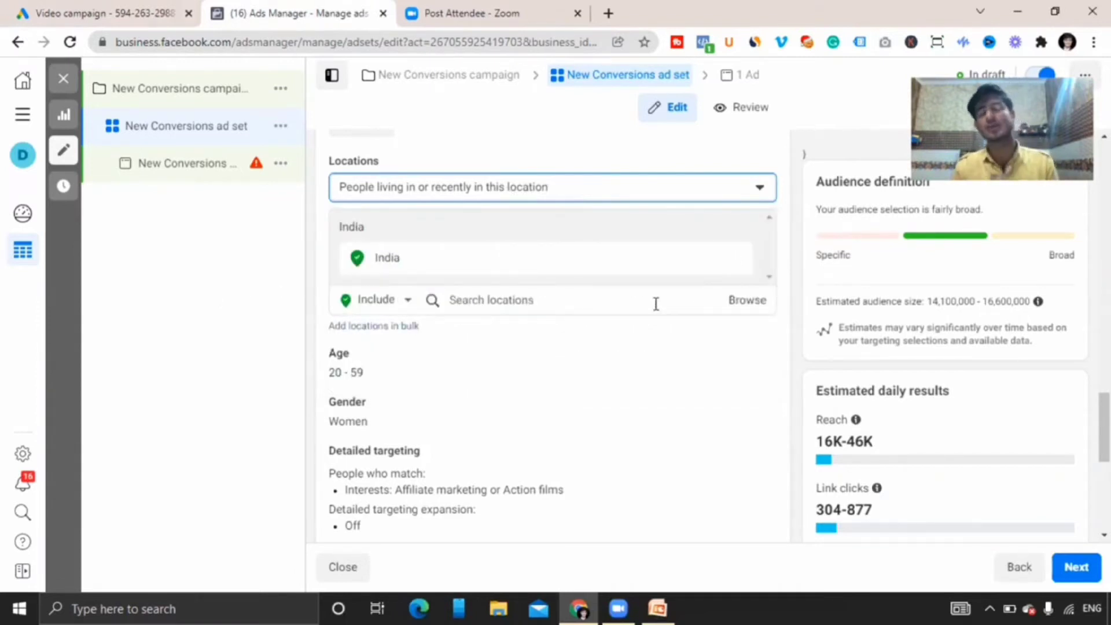
Search the ad set's locations for kaithal, then clear the search.
click(493, 303)
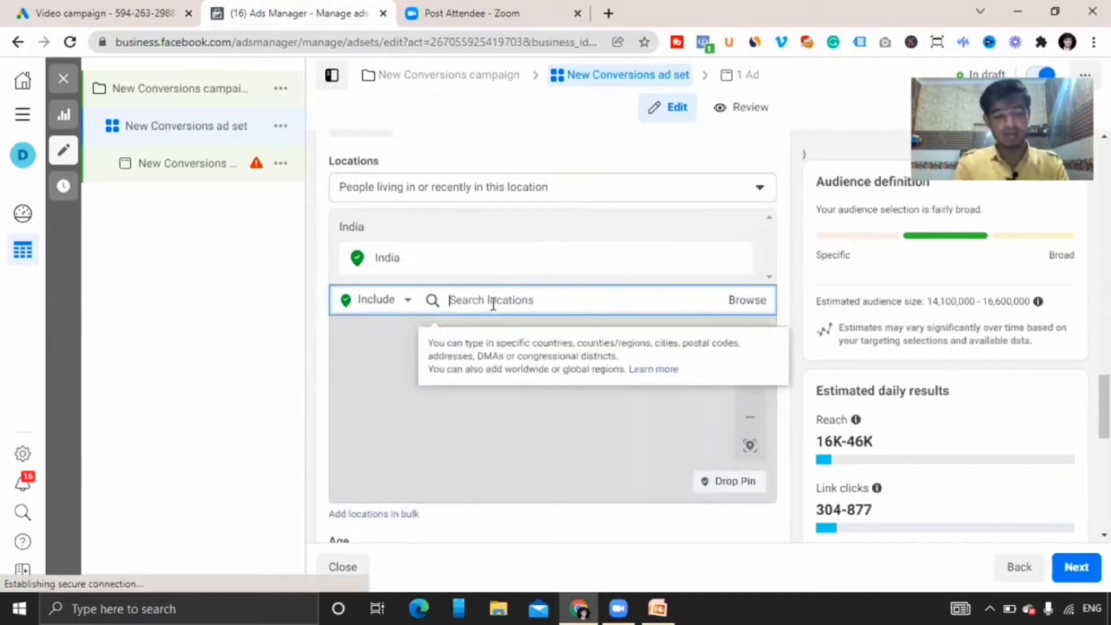
text(kaithal)
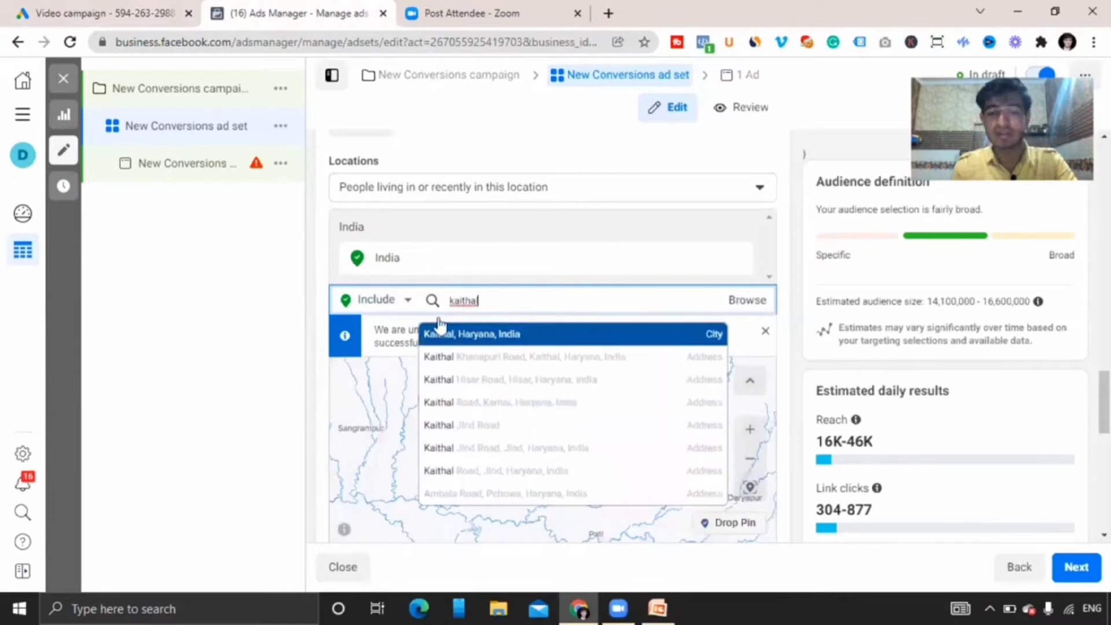
key(BackSpace)
key(BackSpace)
key(BackSpace)
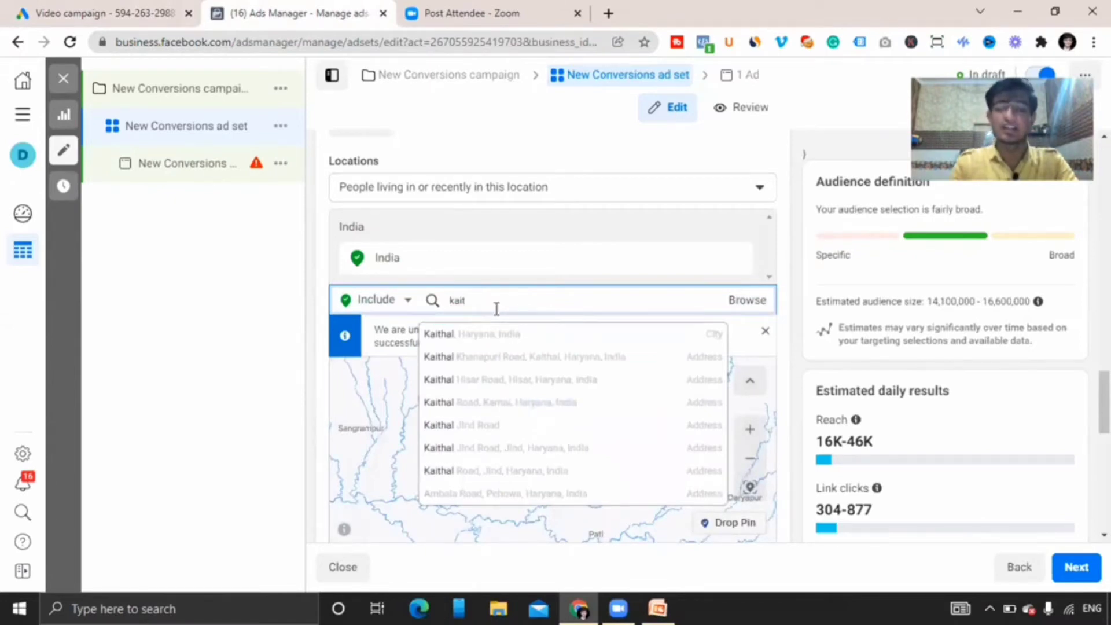
key(BackSpace)
key(BackSpace)
key(BackSpace)
key(BackSpace)
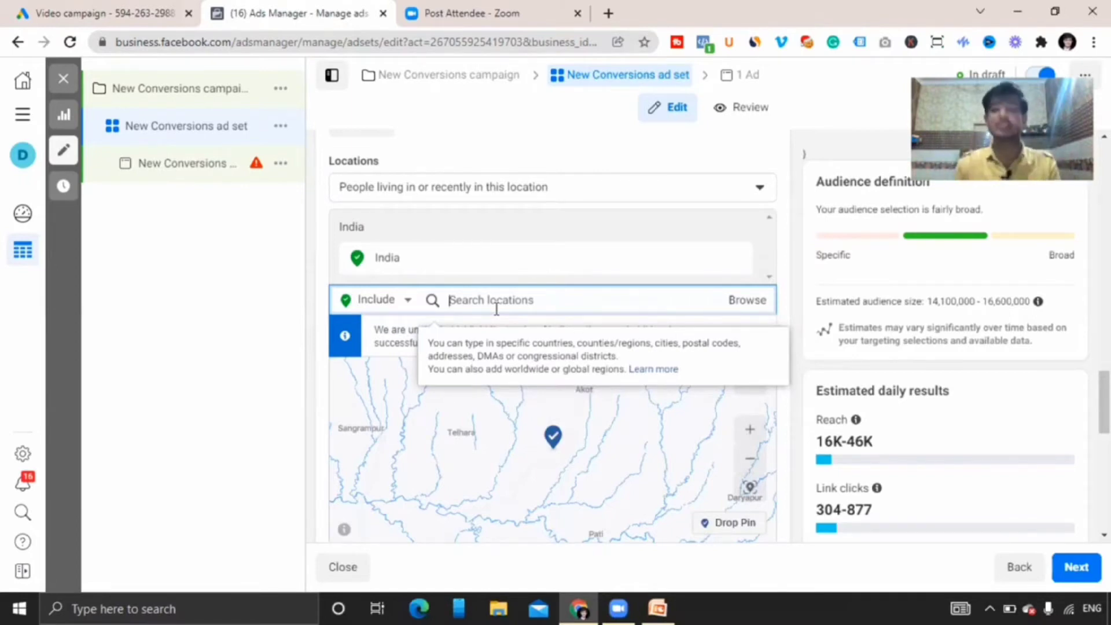
Browse the location list by Countries and Asia, and zoom into the location map.
click(748, 304)
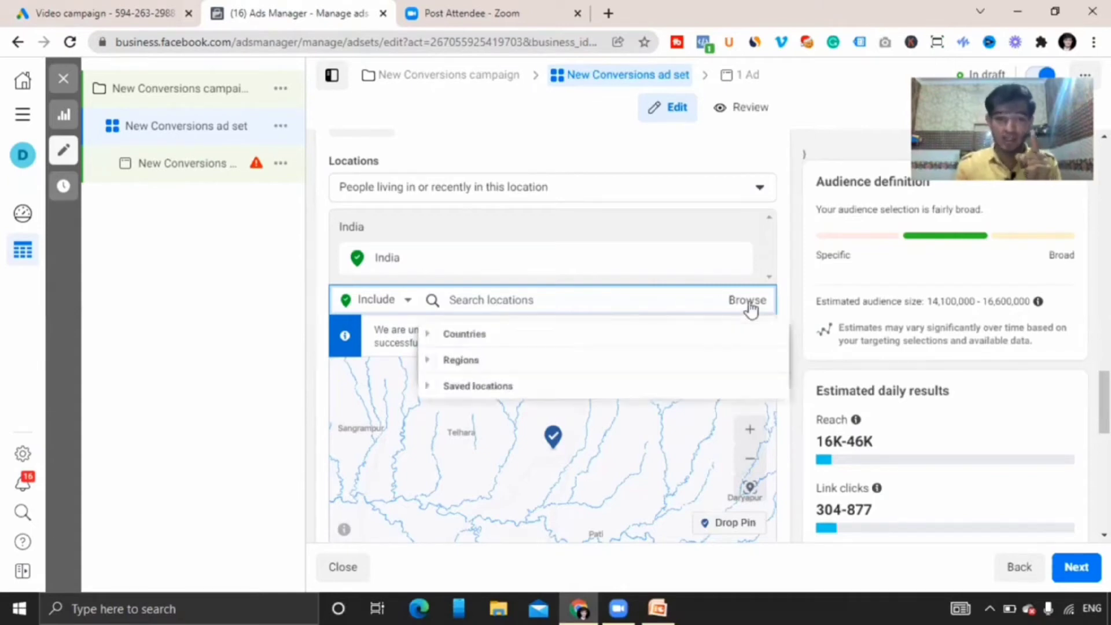
click(428, 335)
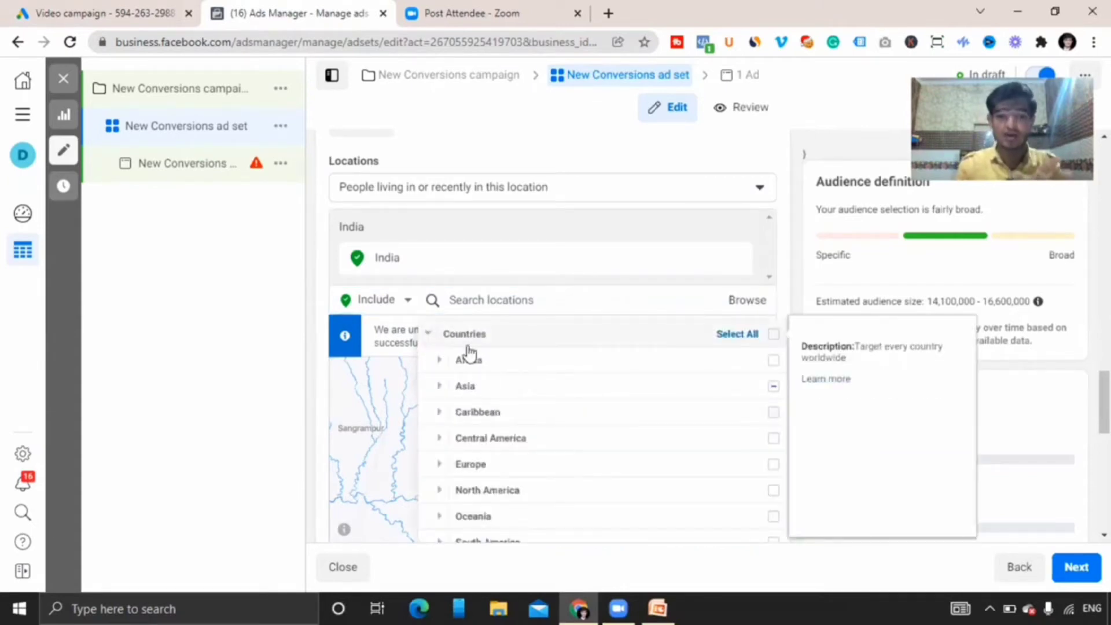
click(440, 386)
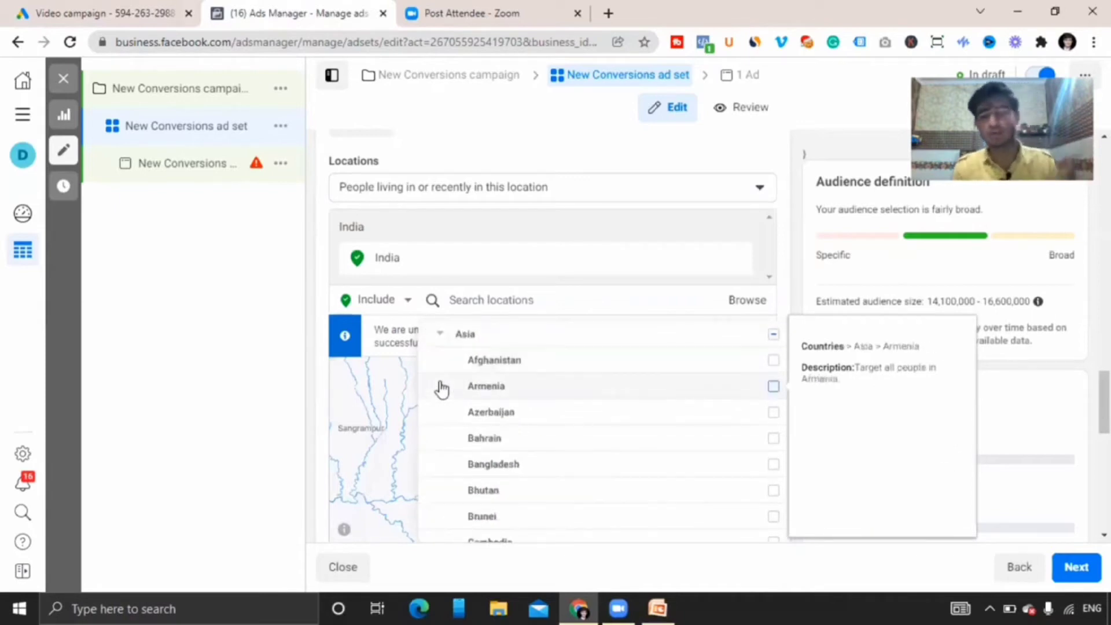
click(746, 305)
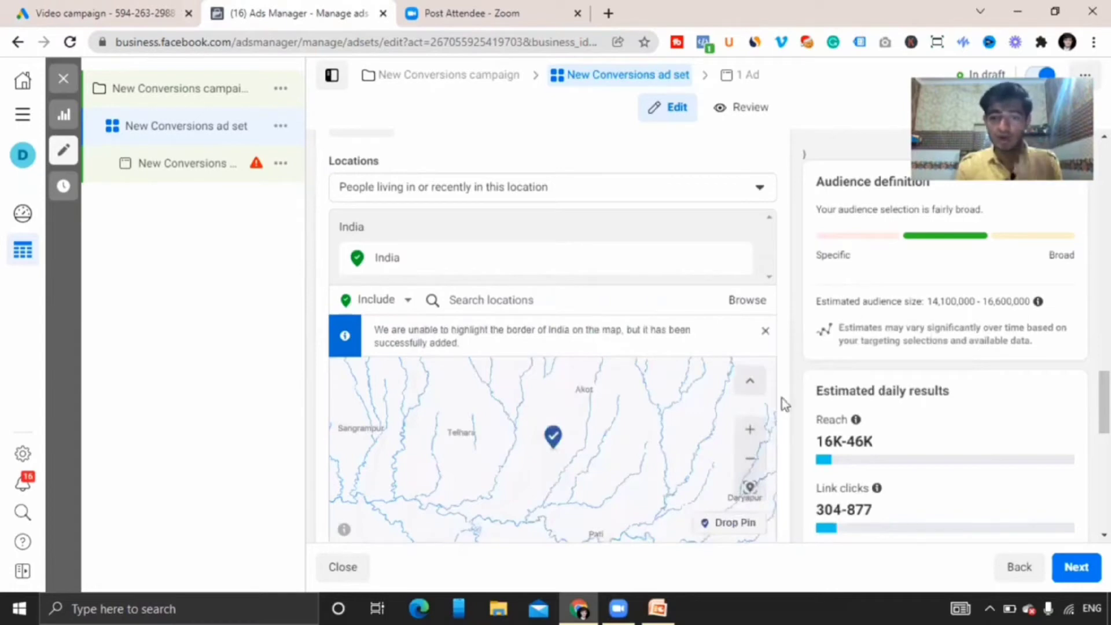
click(749, 431)
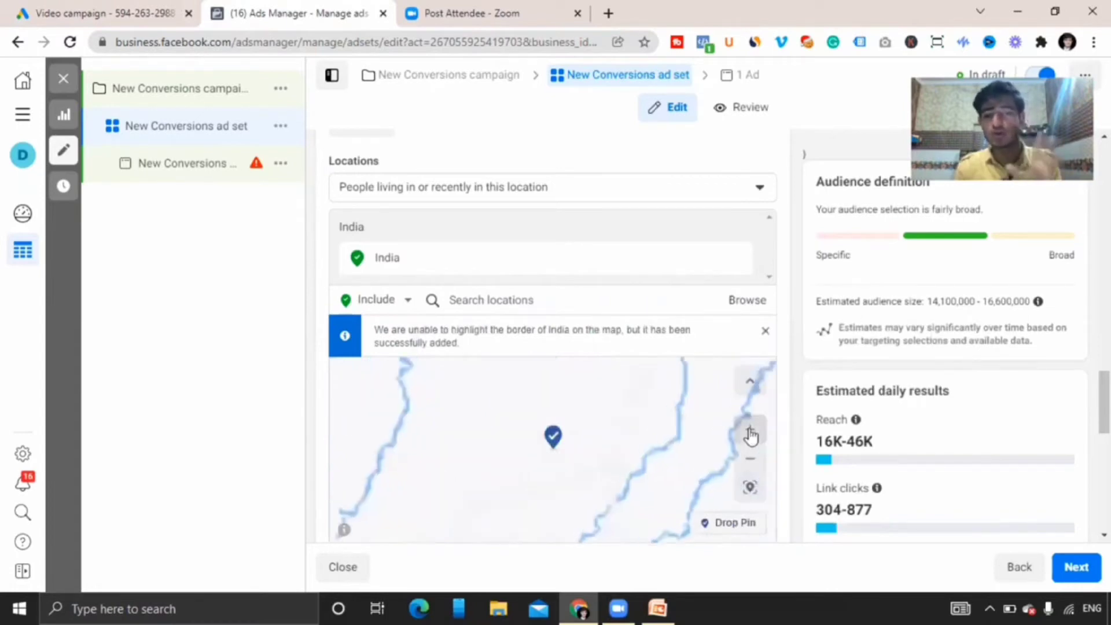
click(749, 435)
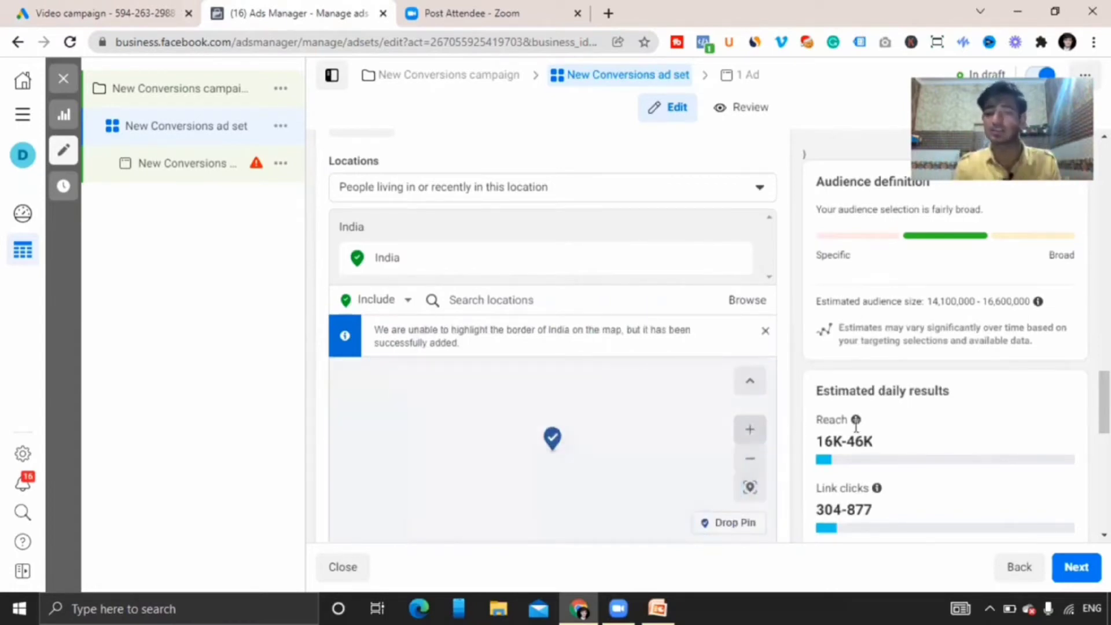
Set the ad set audience's age range to 19–58 and its gender to All.
scroll(734, 226, down, 5)
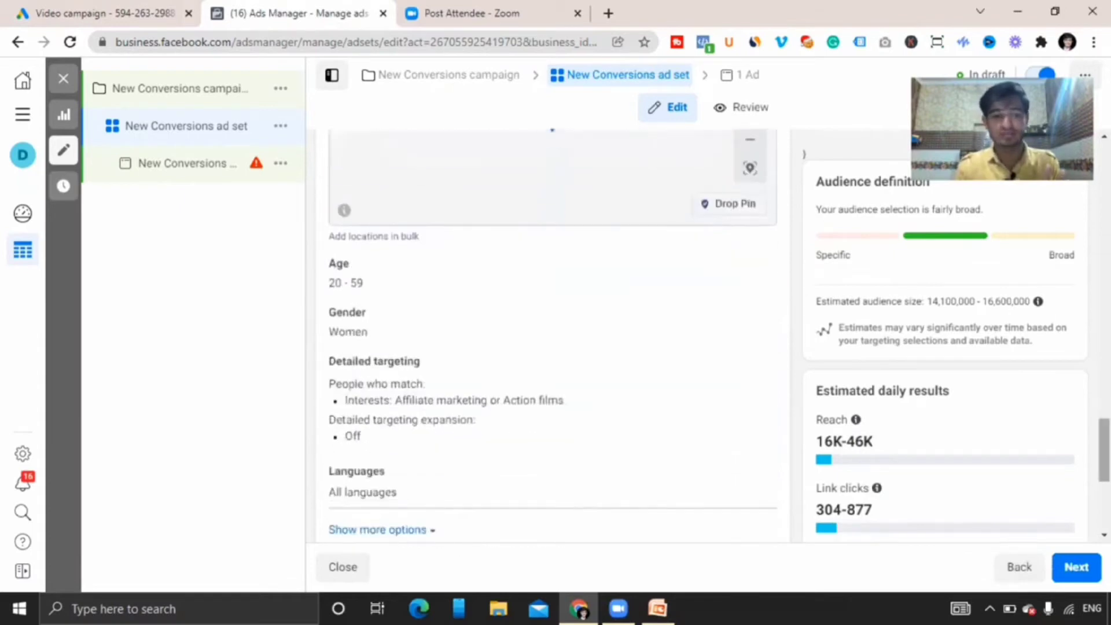
click(754, 266)
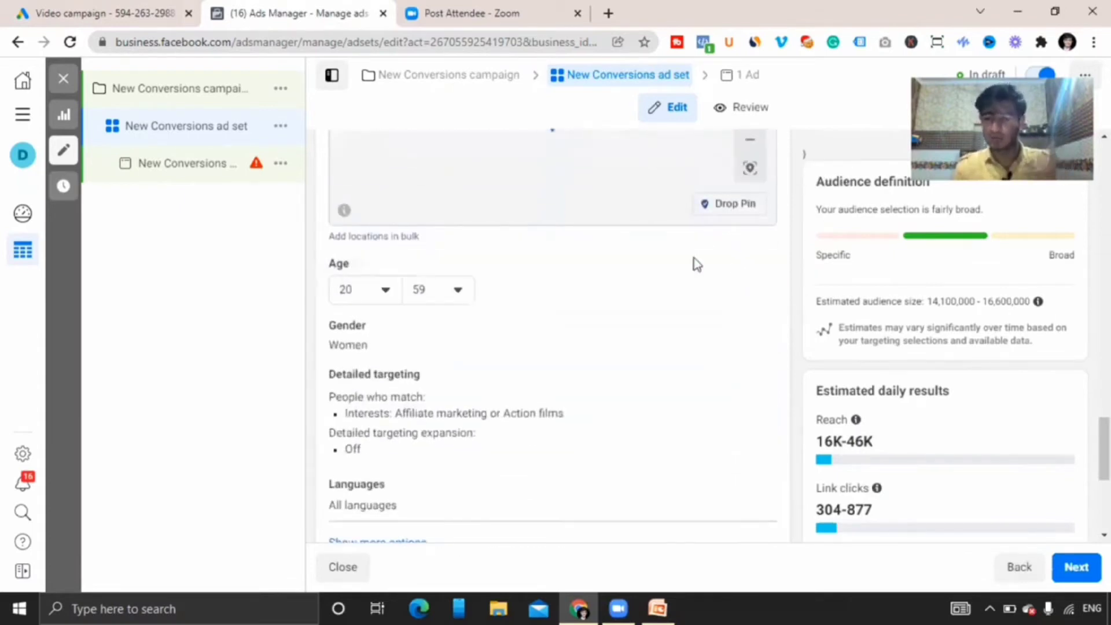
click(364, 292)
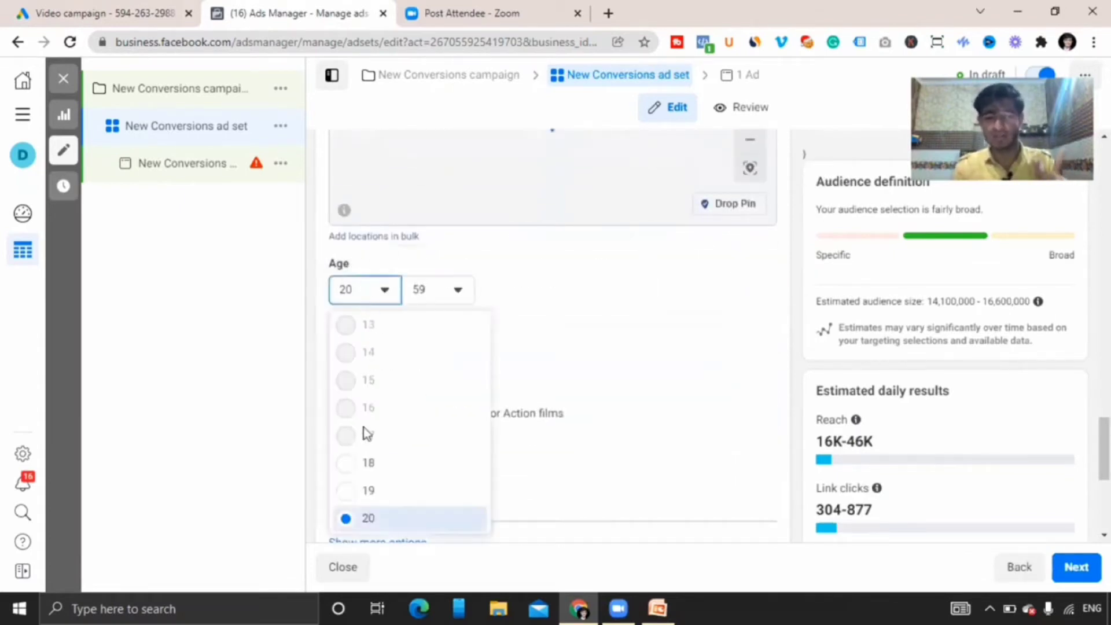
click(345, 502)
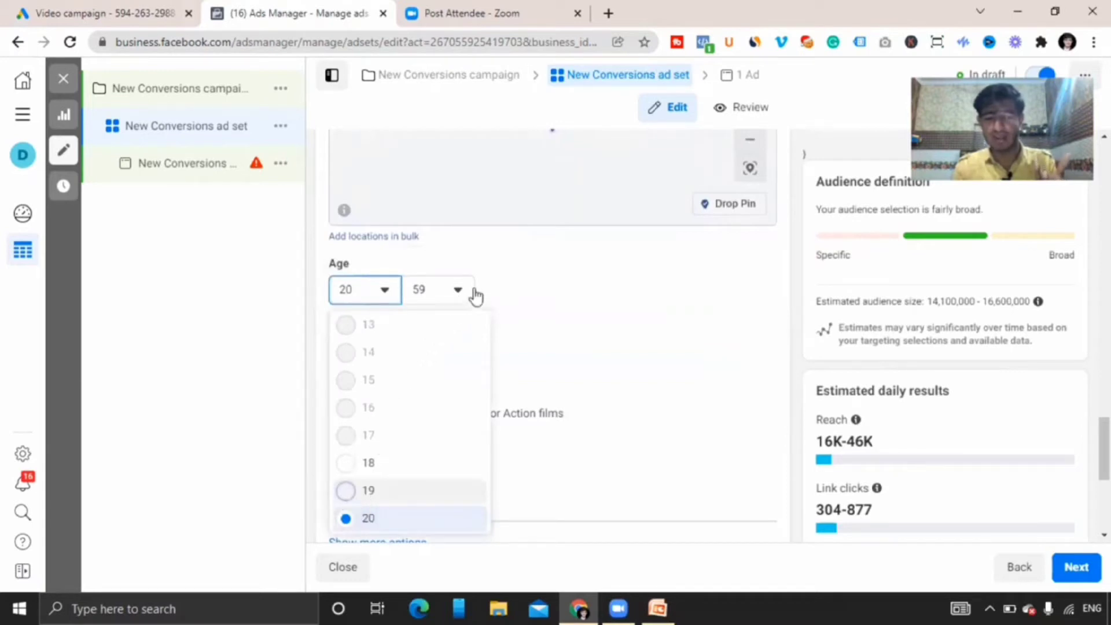
click(453, 290)
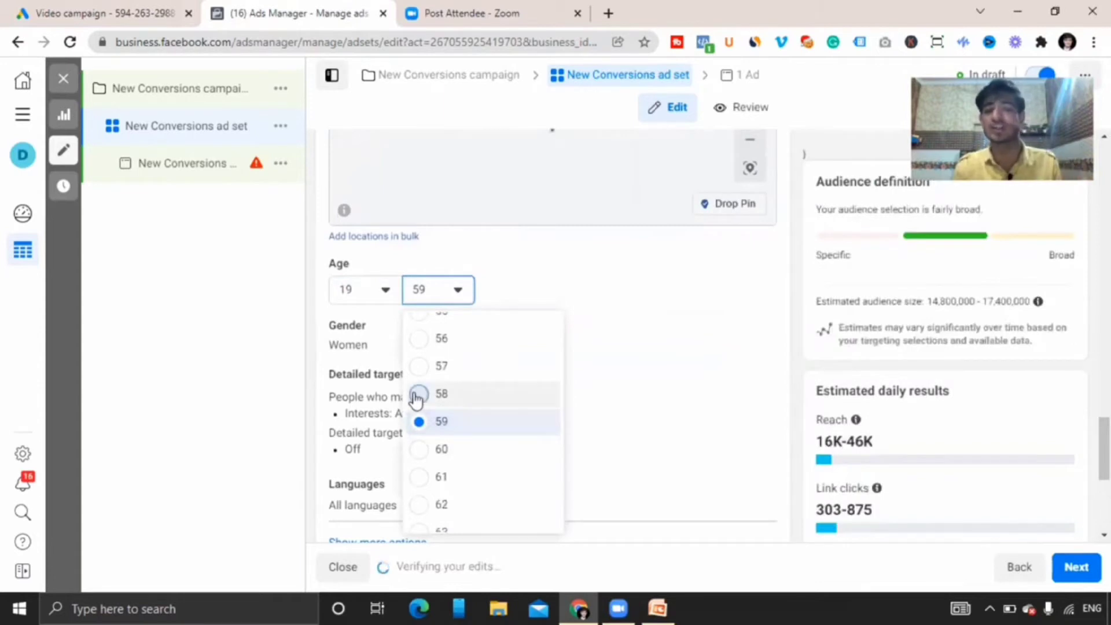
click(416, 395)
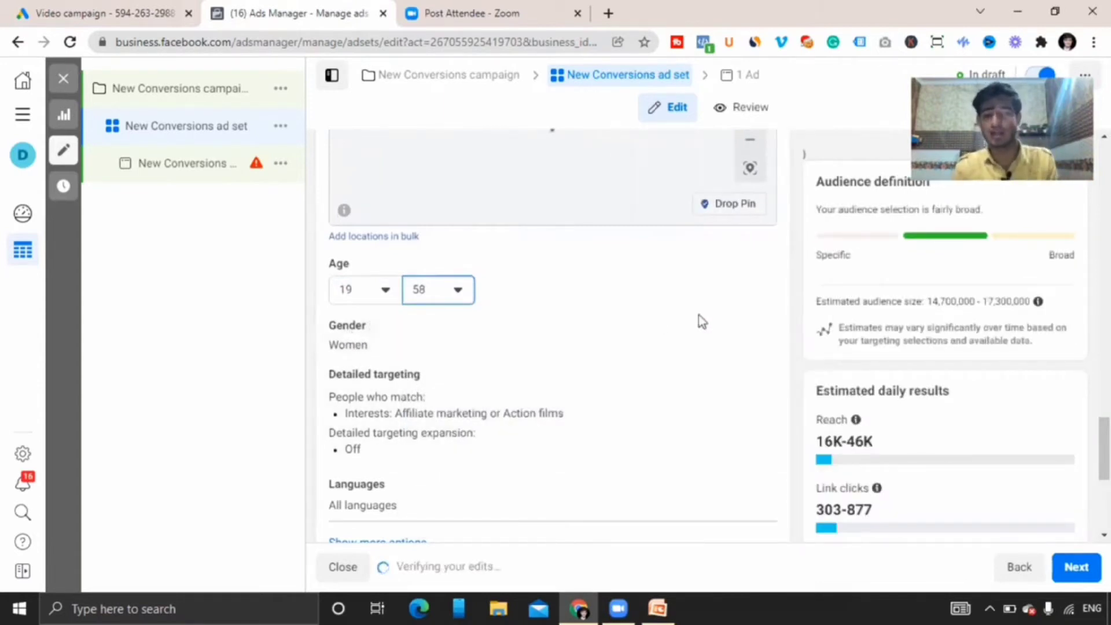
click(755, 330)
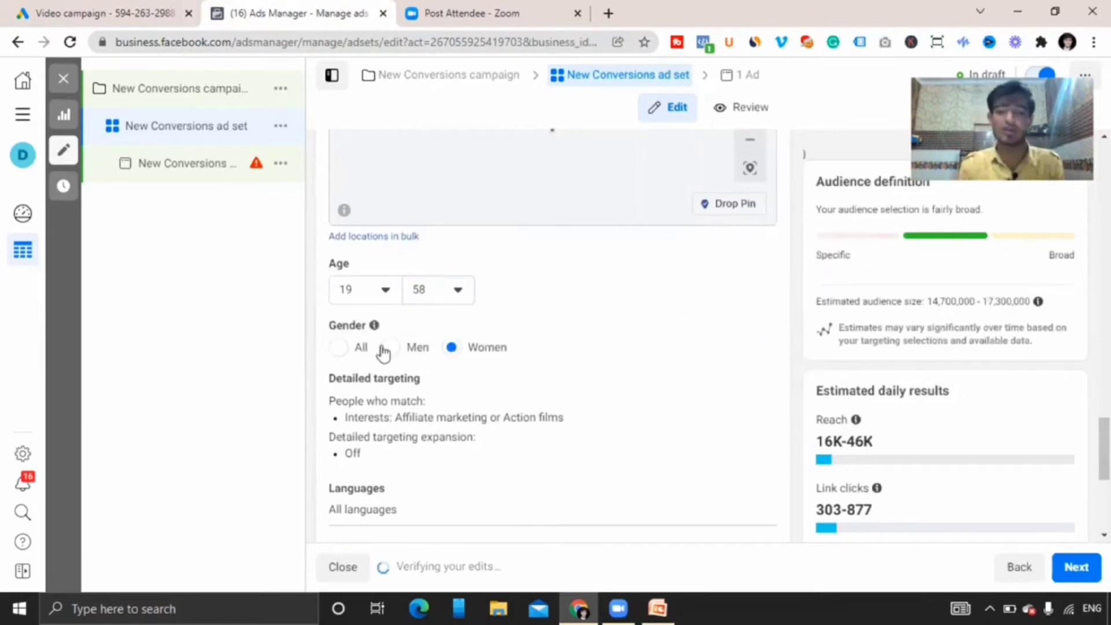
click(339, 349)
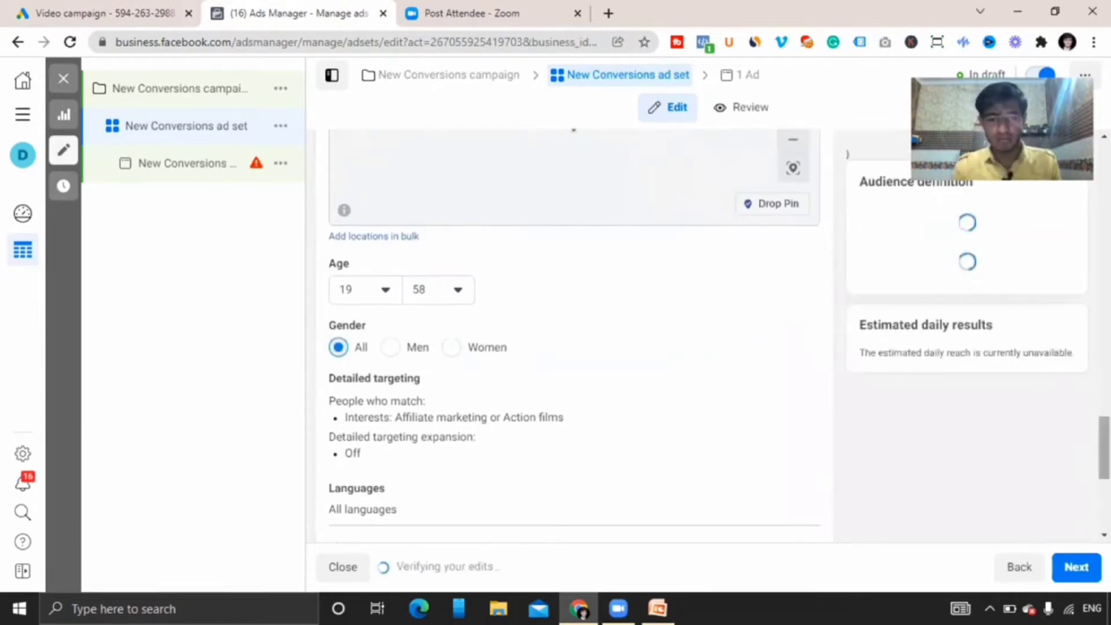
Open the detailed targeting and languages sections of the audience for editing.
scroll(584, 350, down, 1)
mouse_move(672, 325)
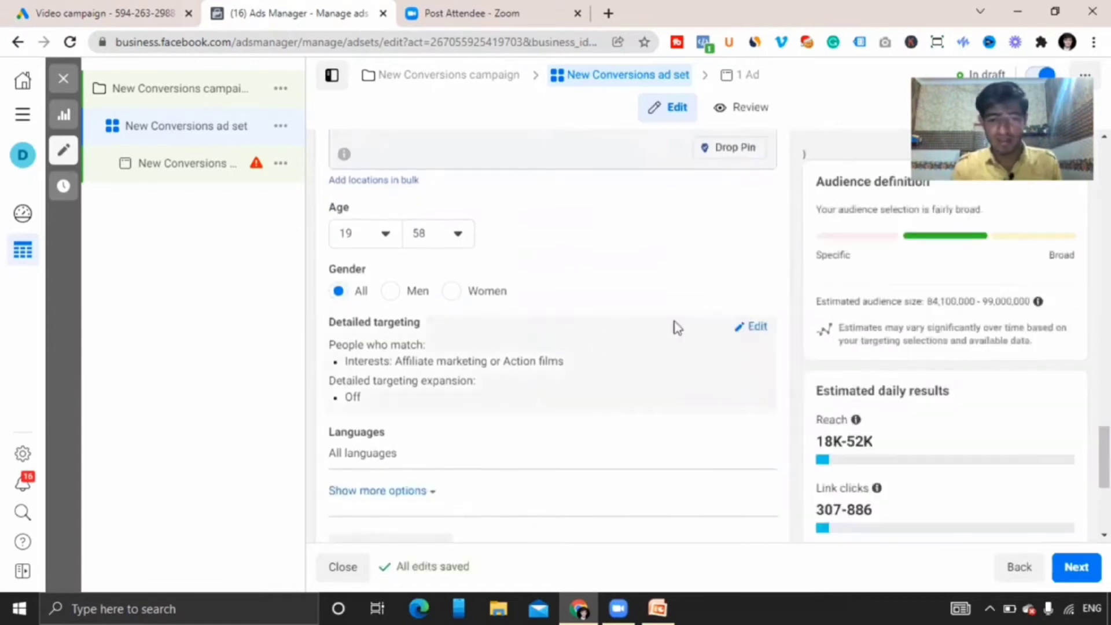
click(749, 327)
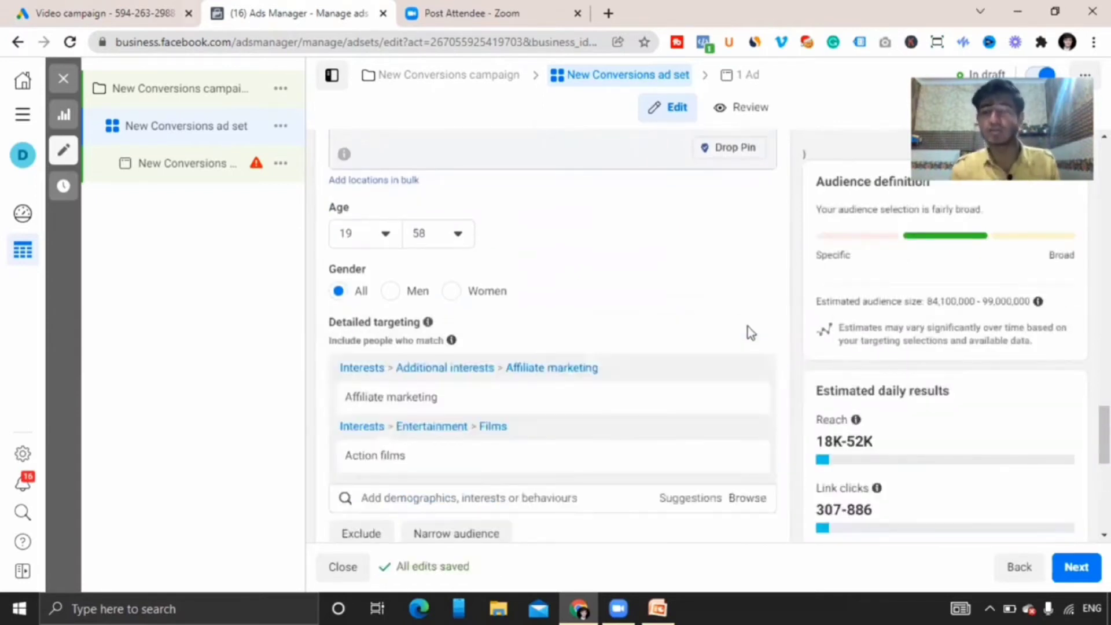
scroll(552, 336, down, 3)
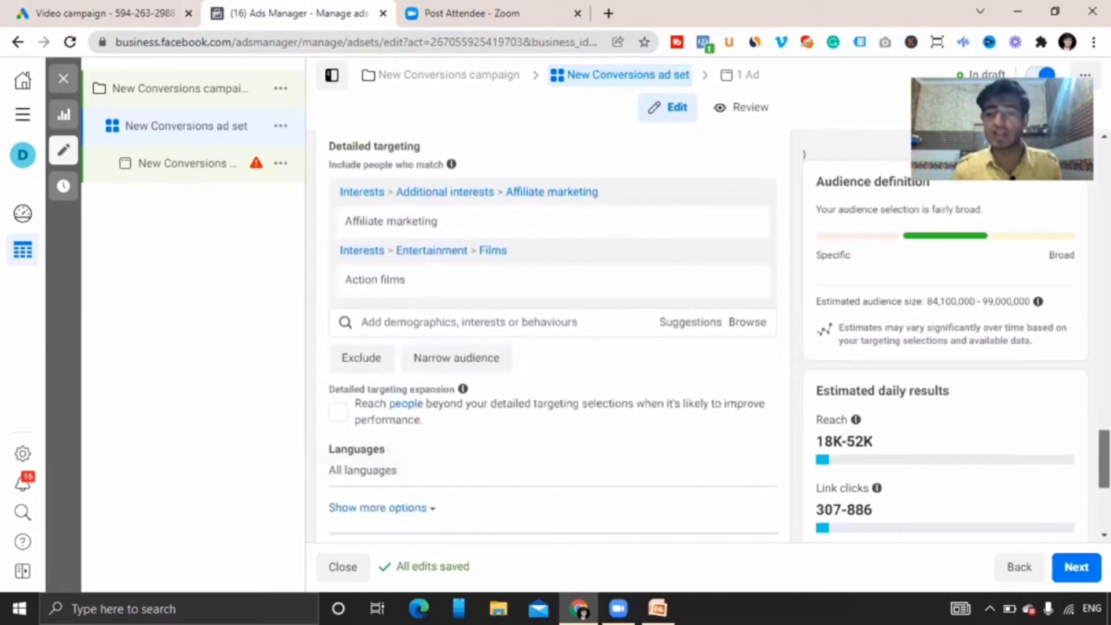
scroll(553, 335, down, 1)
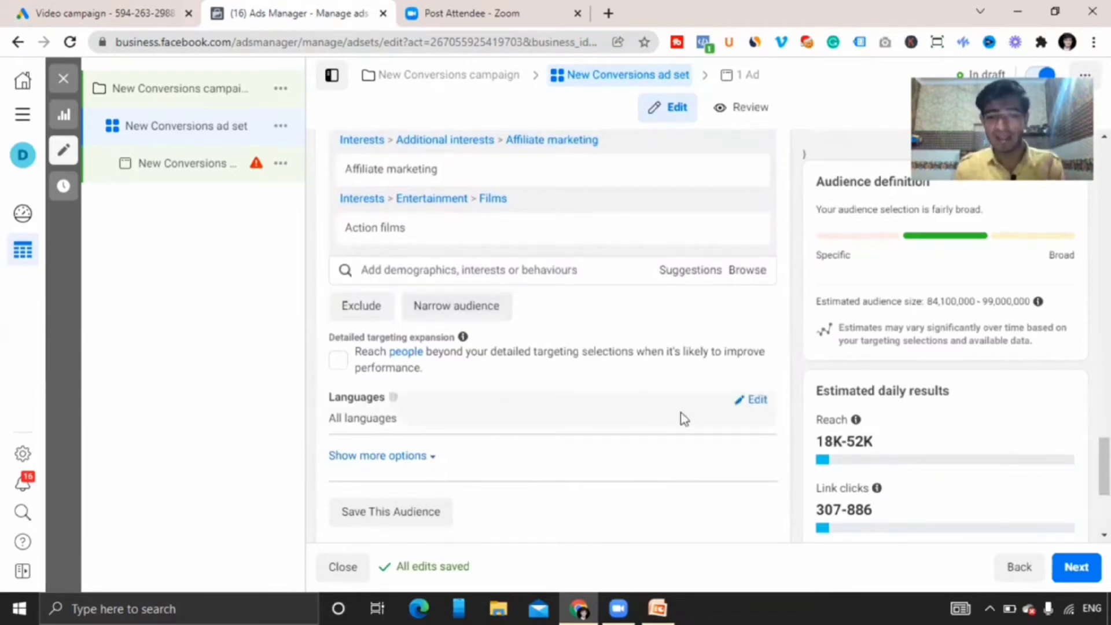
click(754, 399)
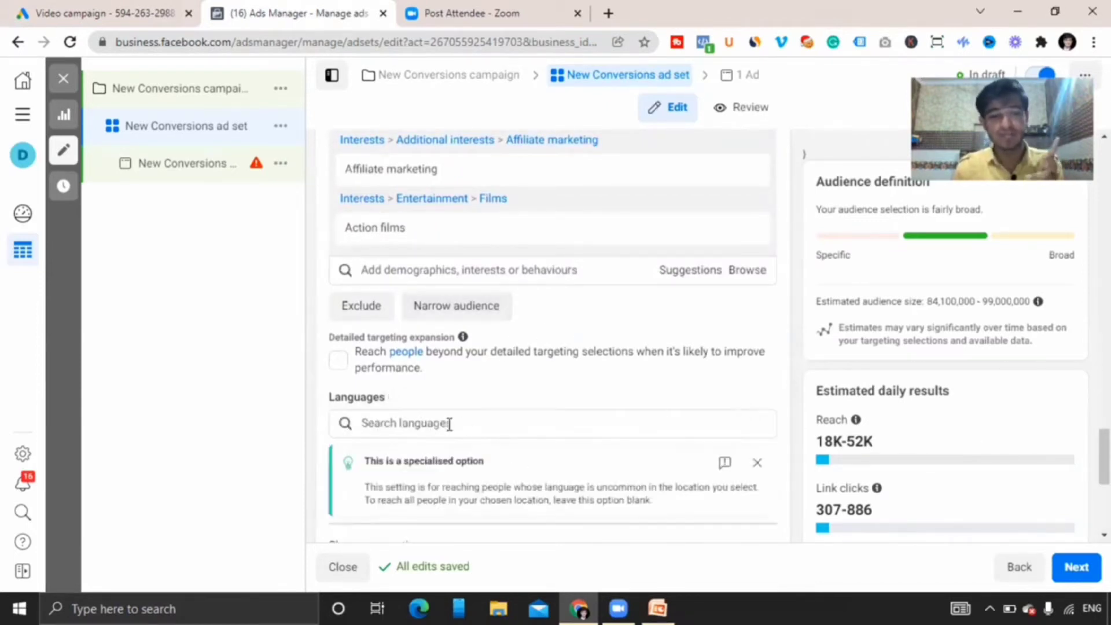
scroll(976, 471, down, 2)
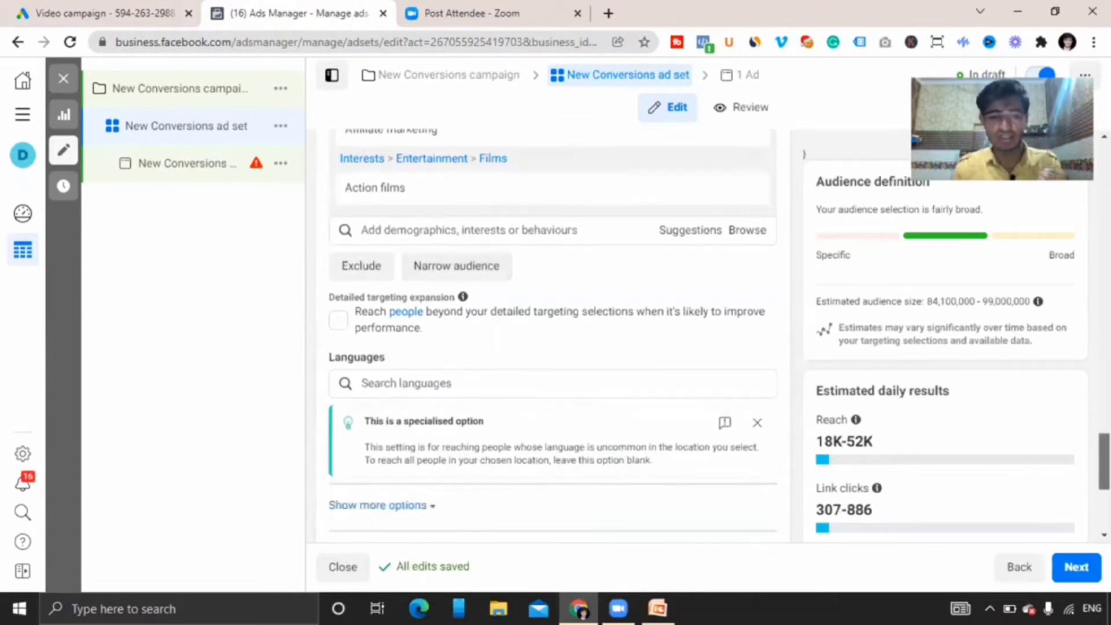
scroll(751, 303, up, 3)
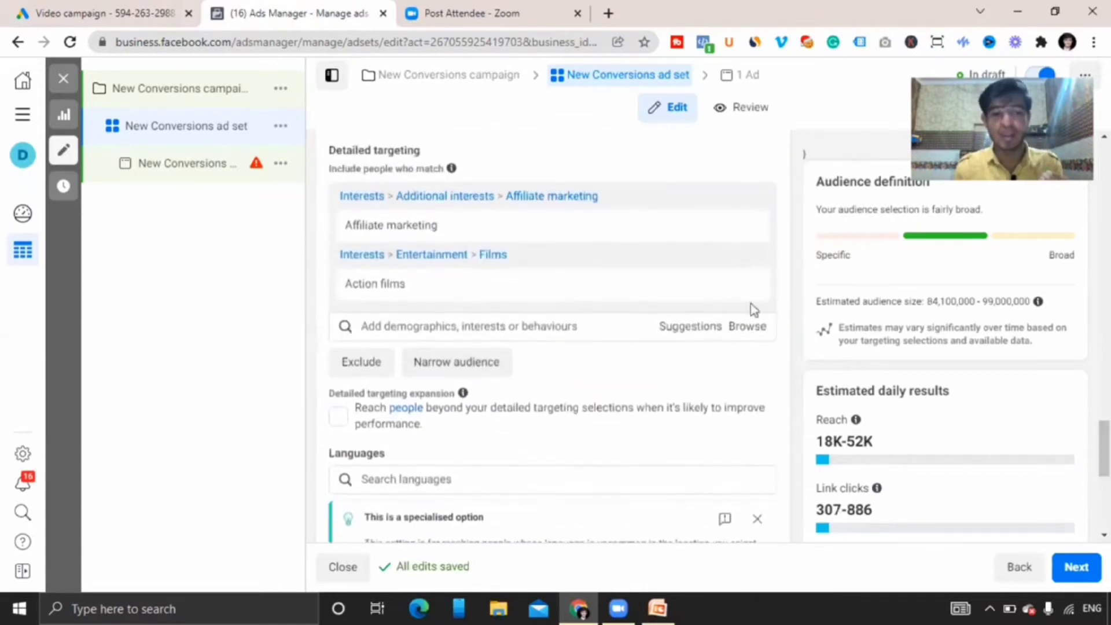
Search the detailed targeting interests for affiliate marketing, correcting the spelling of the query.
click(463, 326)
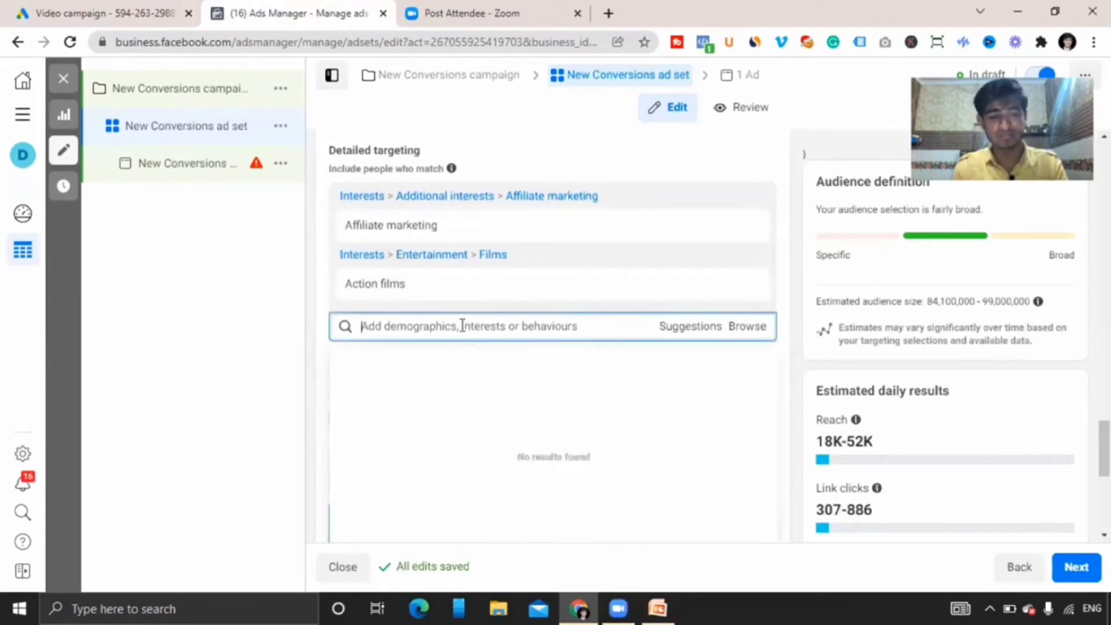
text(affilaite)
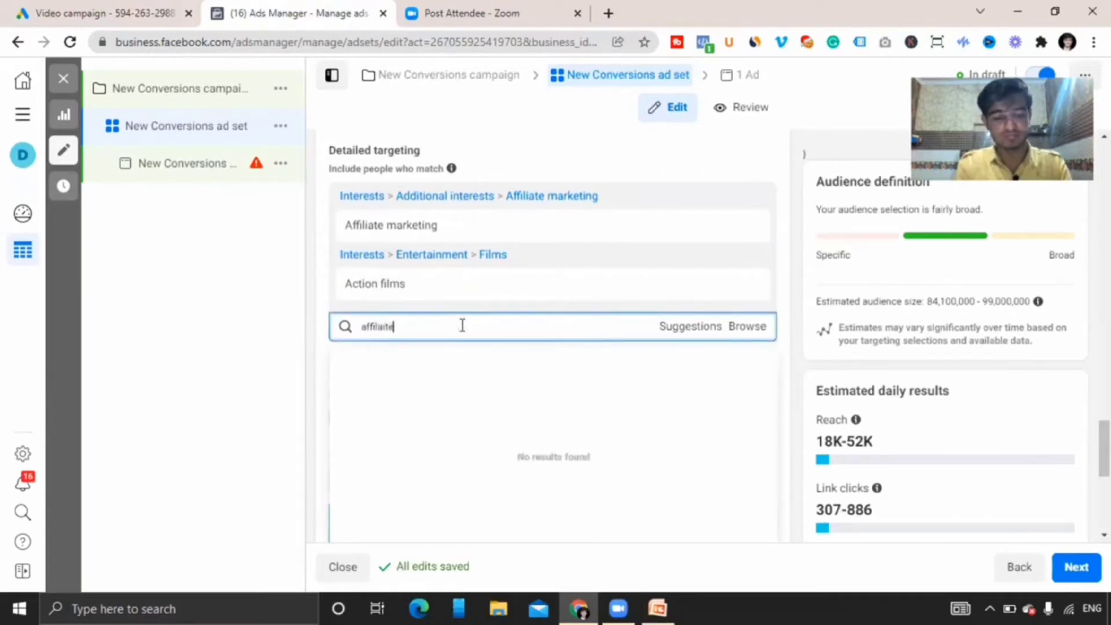
text( marketing)
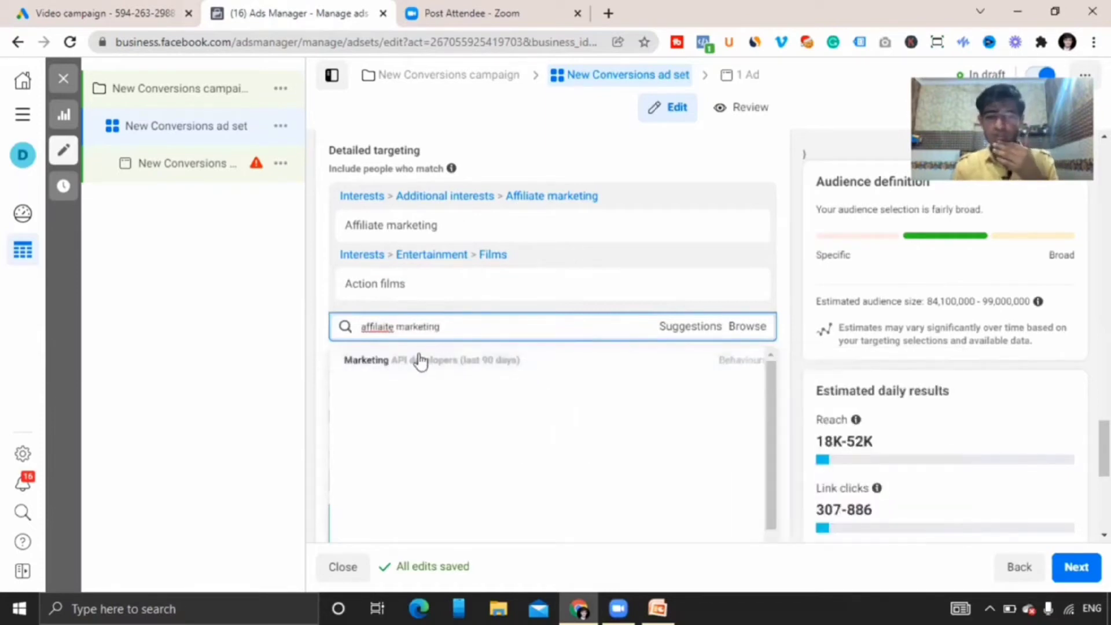
key(ctrl+a)
key(BackSpace)
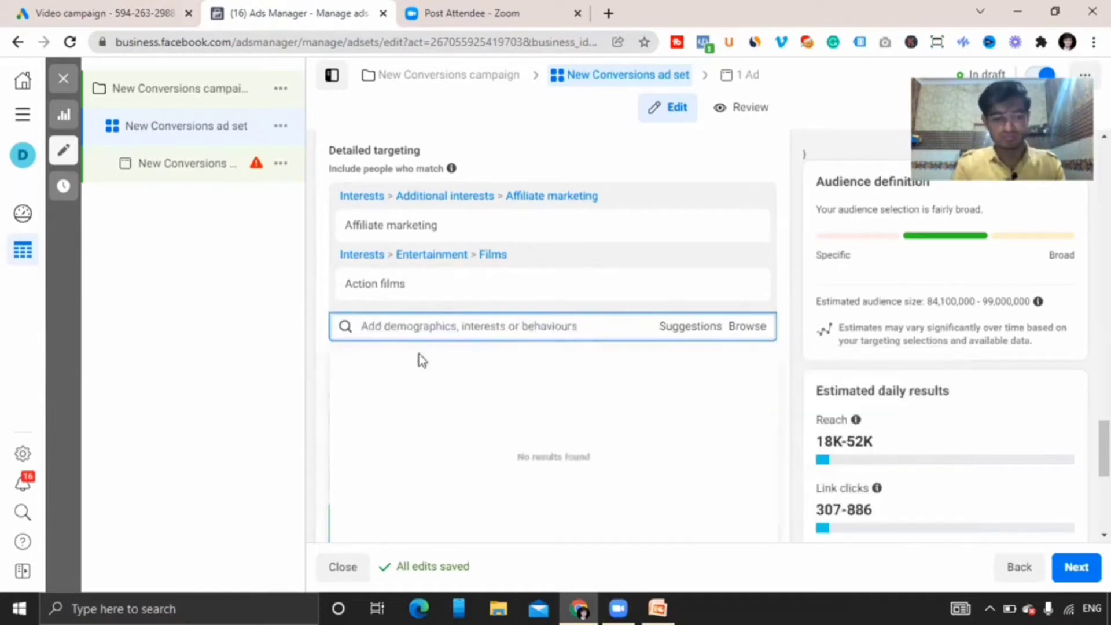
text(affiliate)
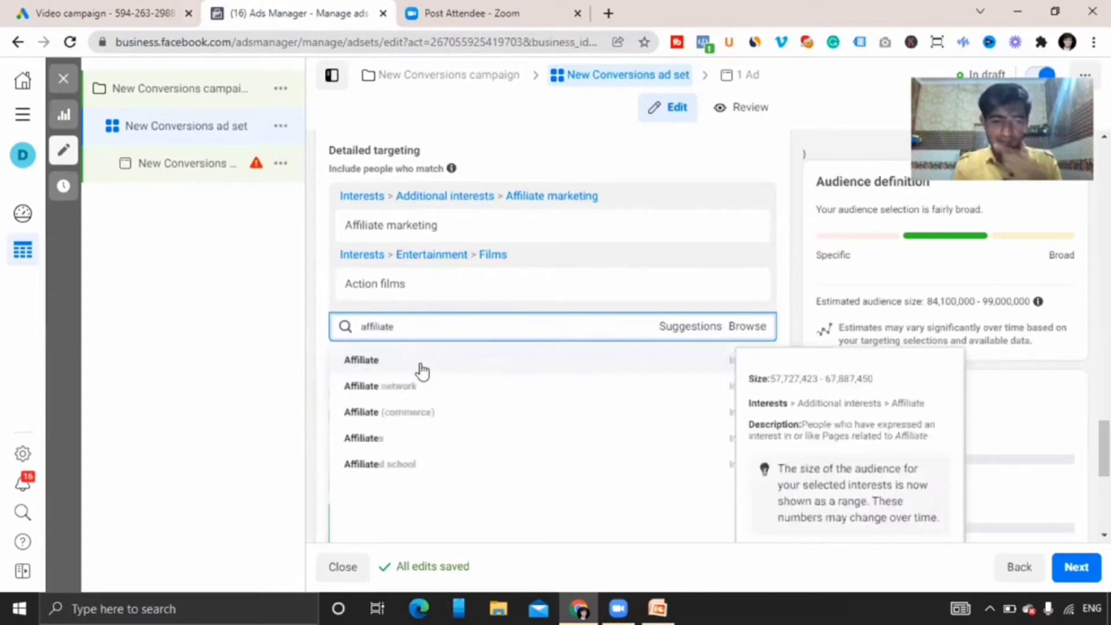
text( marketing)
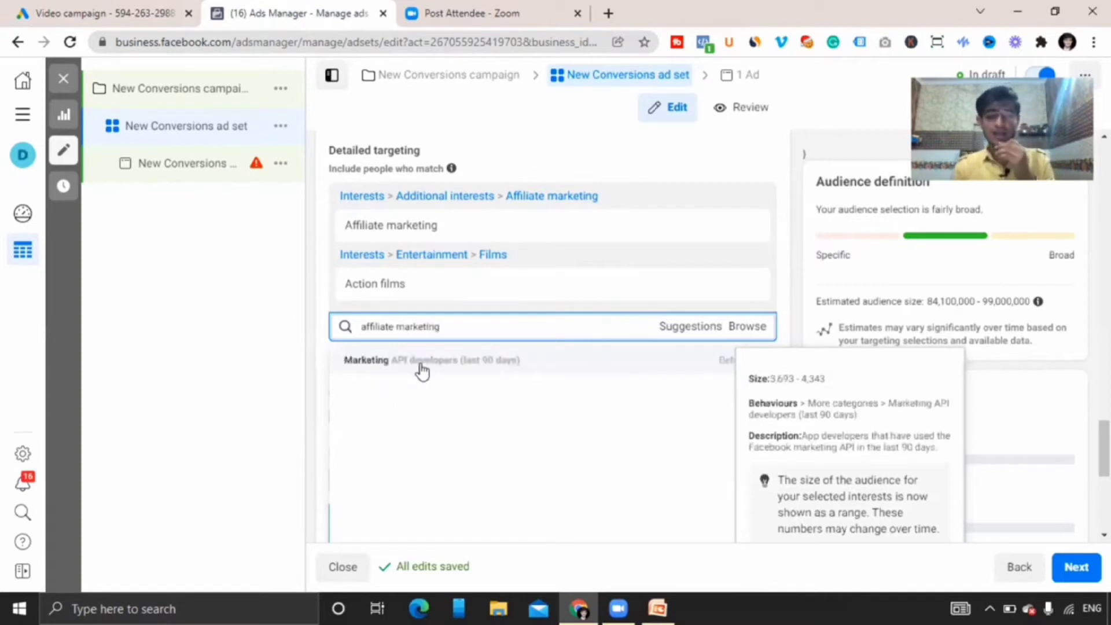
key(BackSpace)
key(ctrl+a)
key(BackSpace)
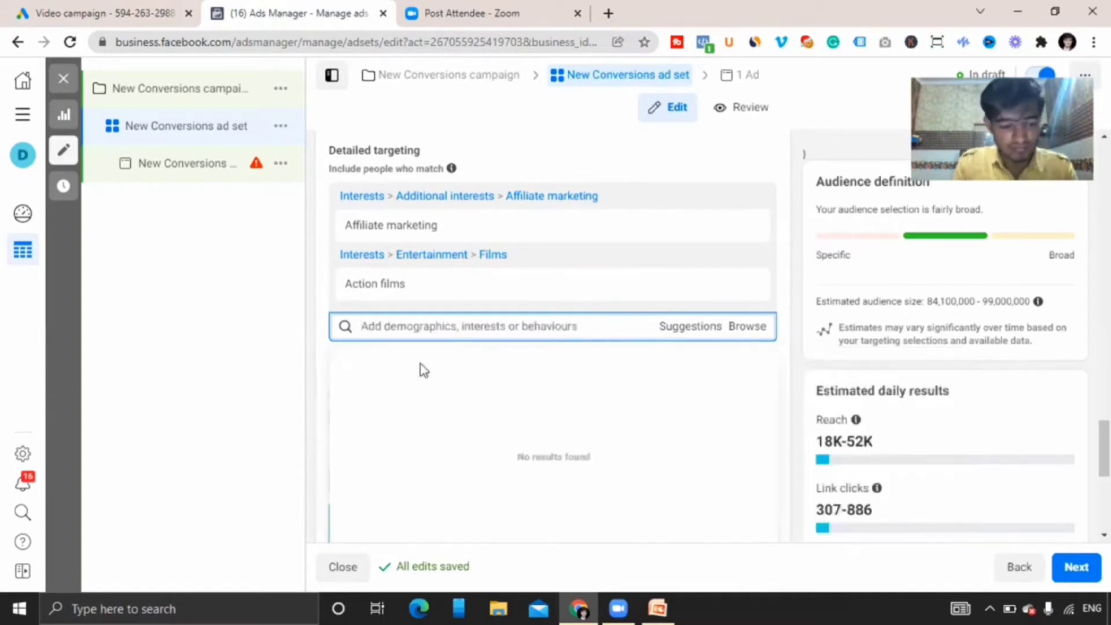
text(Affiliate Markeing)
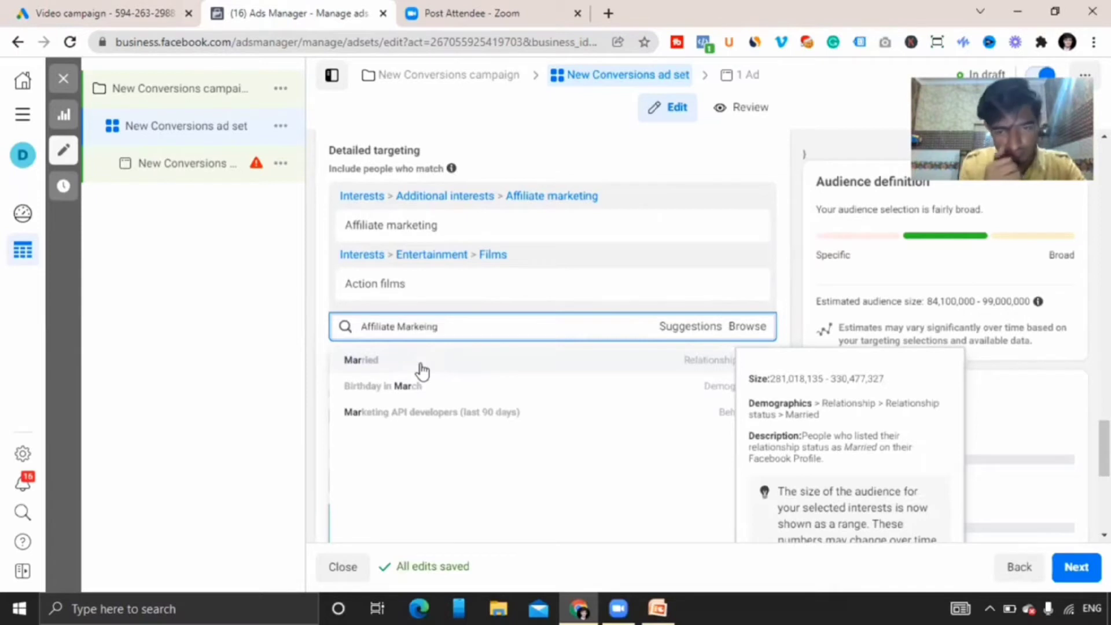
double_click(409, 327)
right_click(408, 326)
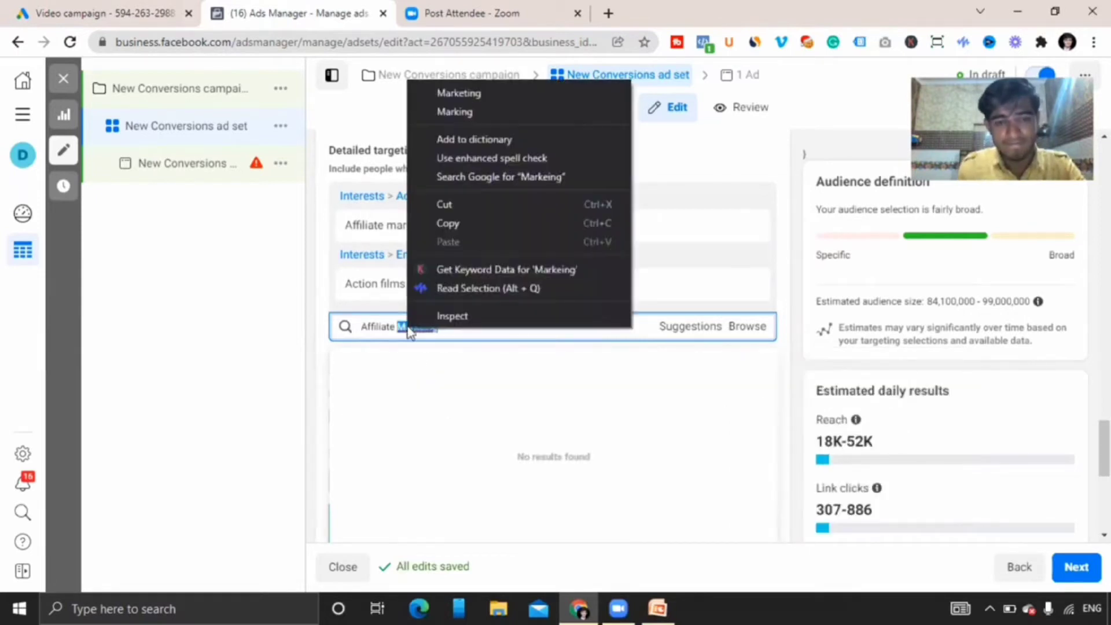
click(460, 92)
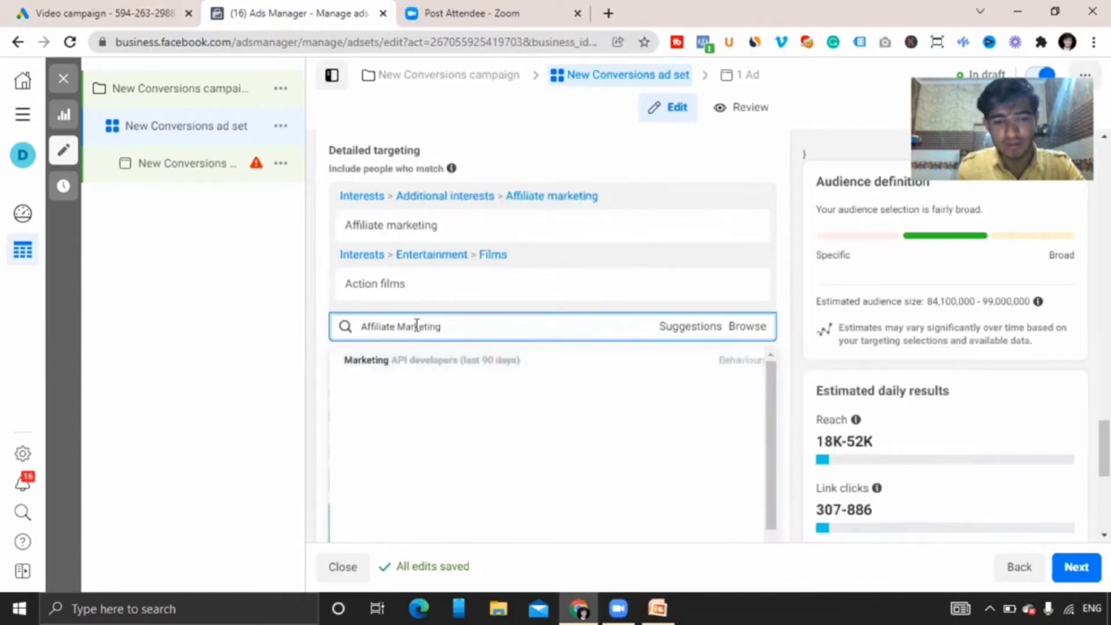
key(BackSpace)
key(BackSpace)
key(BackSpace)
key(BackSpace)
key(BackSpace)
key(BackSpace)
key(BackSpace)
key(BackSpace)
key(BackSpace)
key(BackSpace)
key(BackSpace)
key(BackSpace)
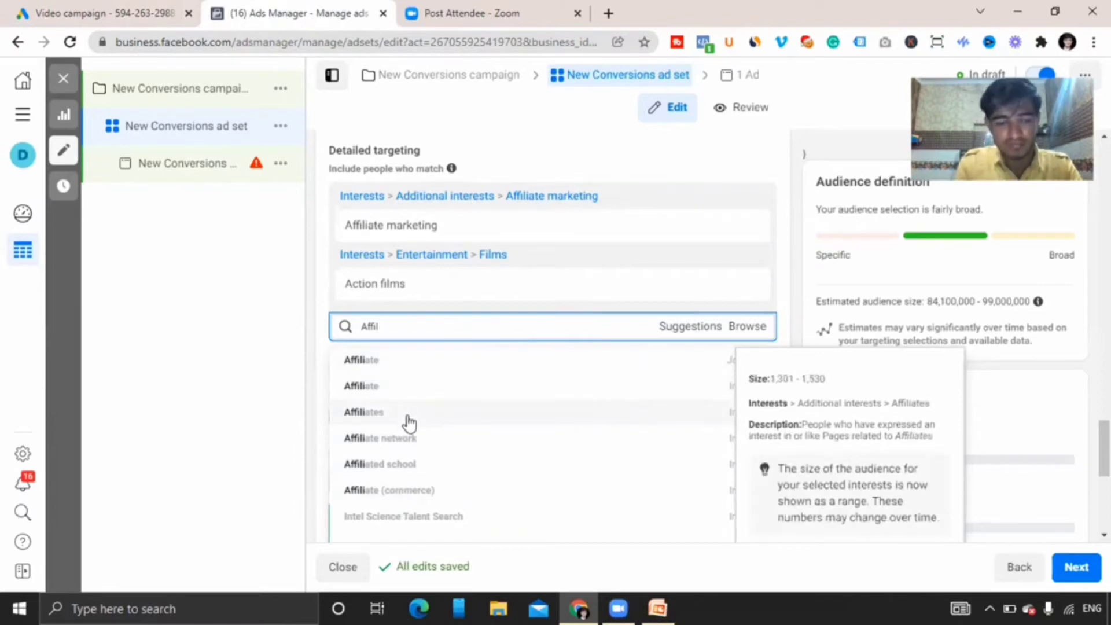
Add Digital marketing as a detailed targeting interest.
key(BackSpace)
key(BackSpace)
key(BackSpace)
key(BackSpace)
key(BackSpace)
key(BackSpace)
text(D)
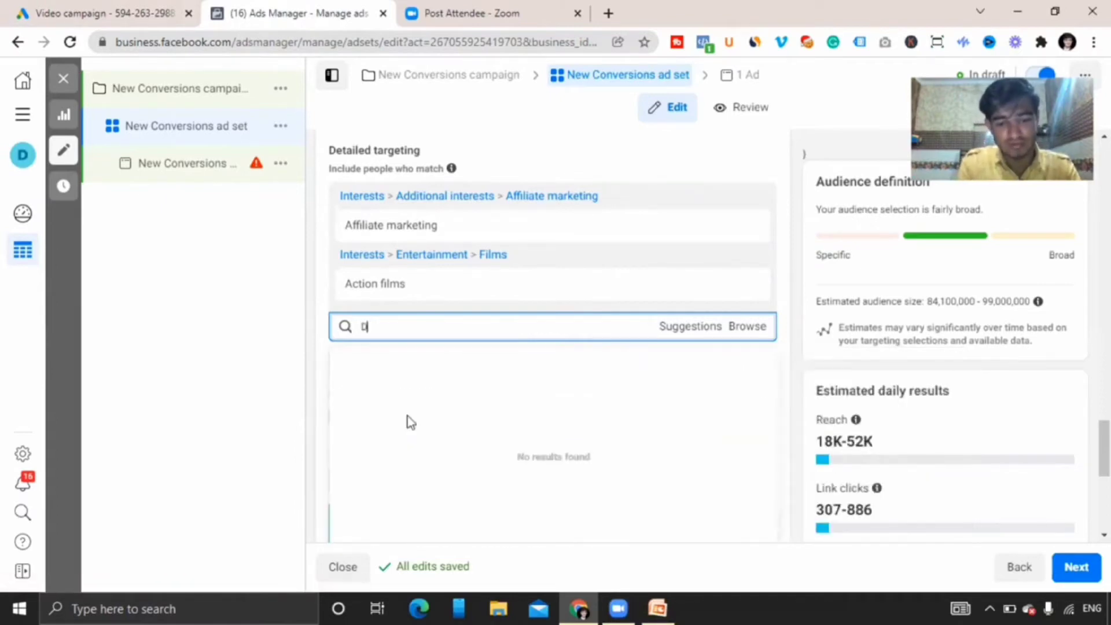
text(igitas)
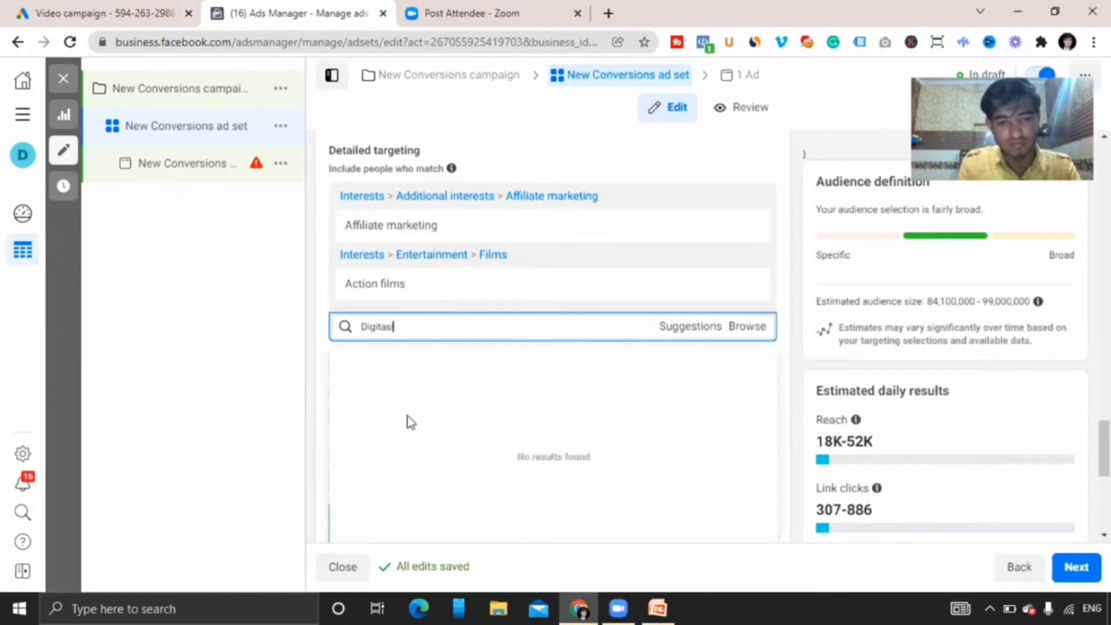
key(BackSpace)
key(BackSpace)
text(al)
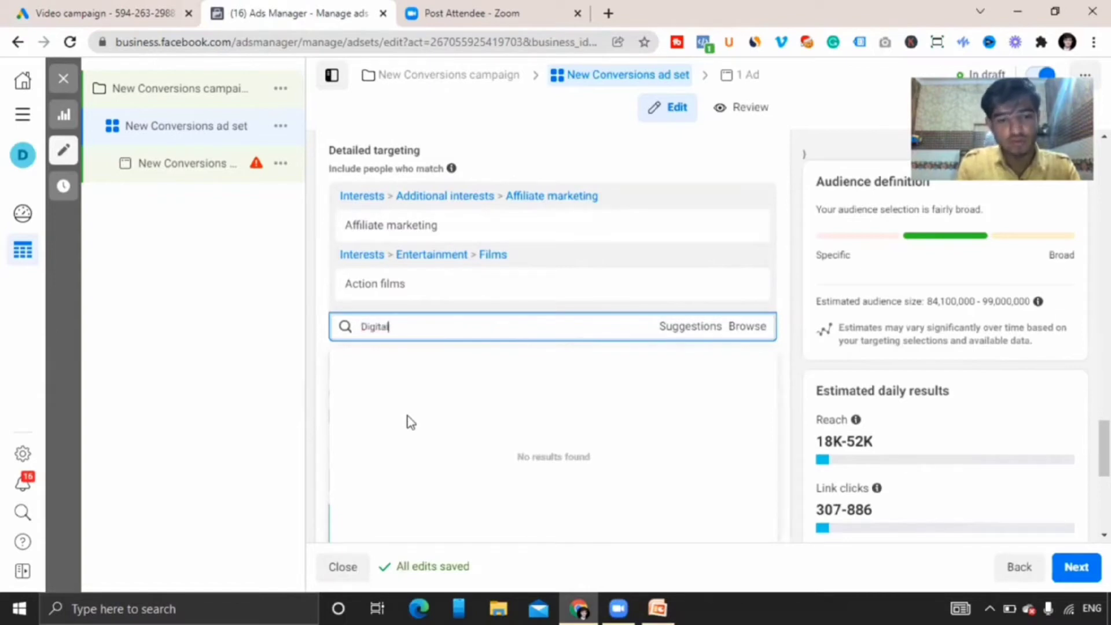
text( Market)
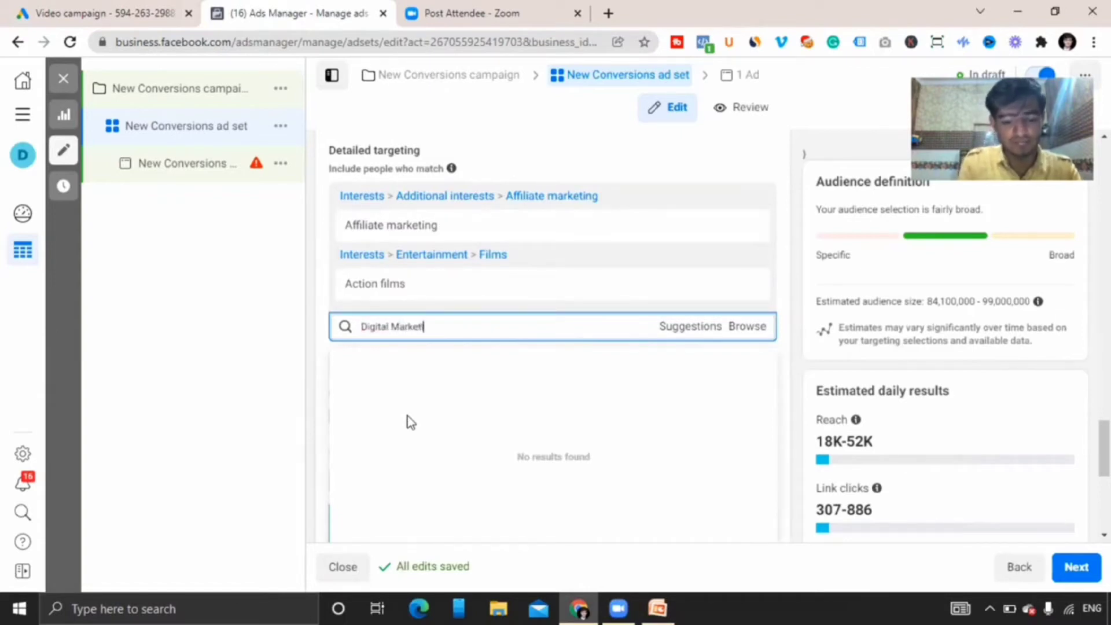
text(ing)
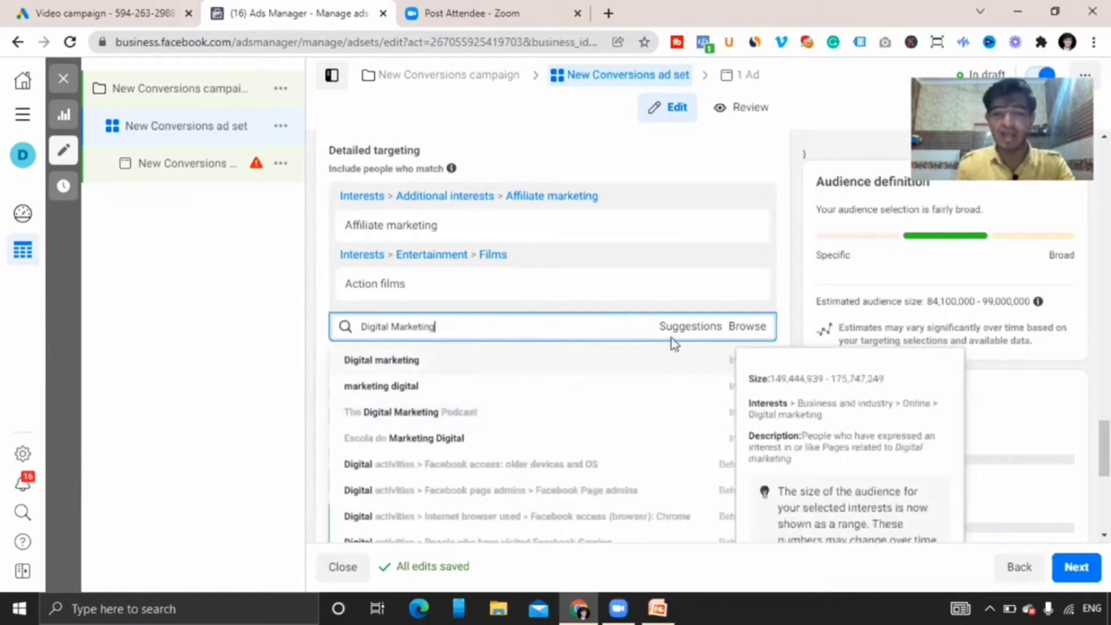
key(Return)
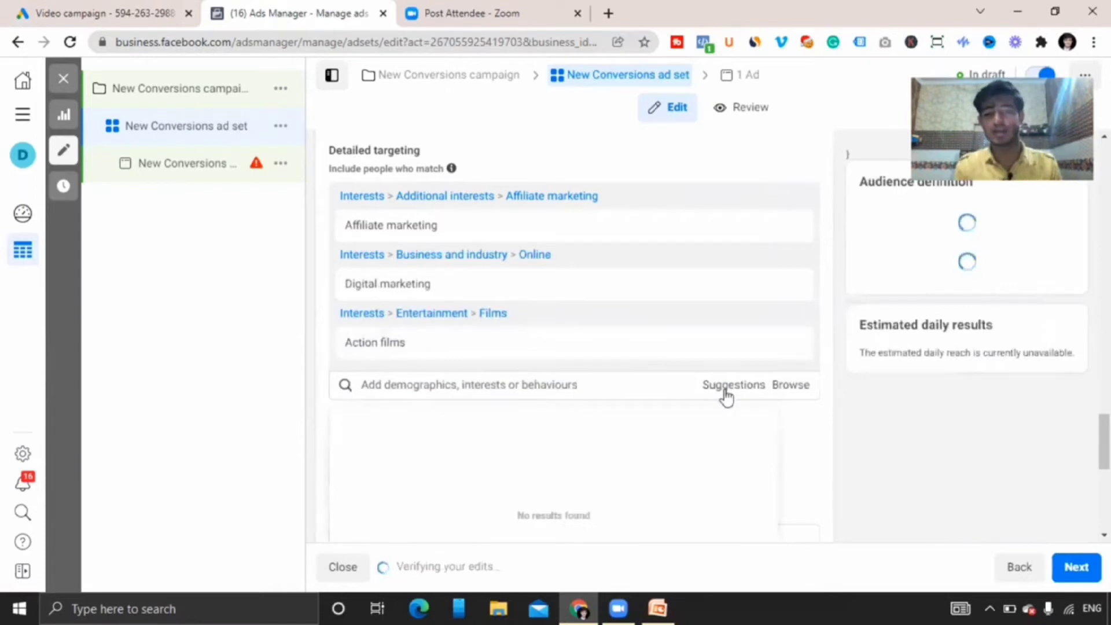
View the interest suggestions and the browse option for detailed targeting.
click(726, 393)
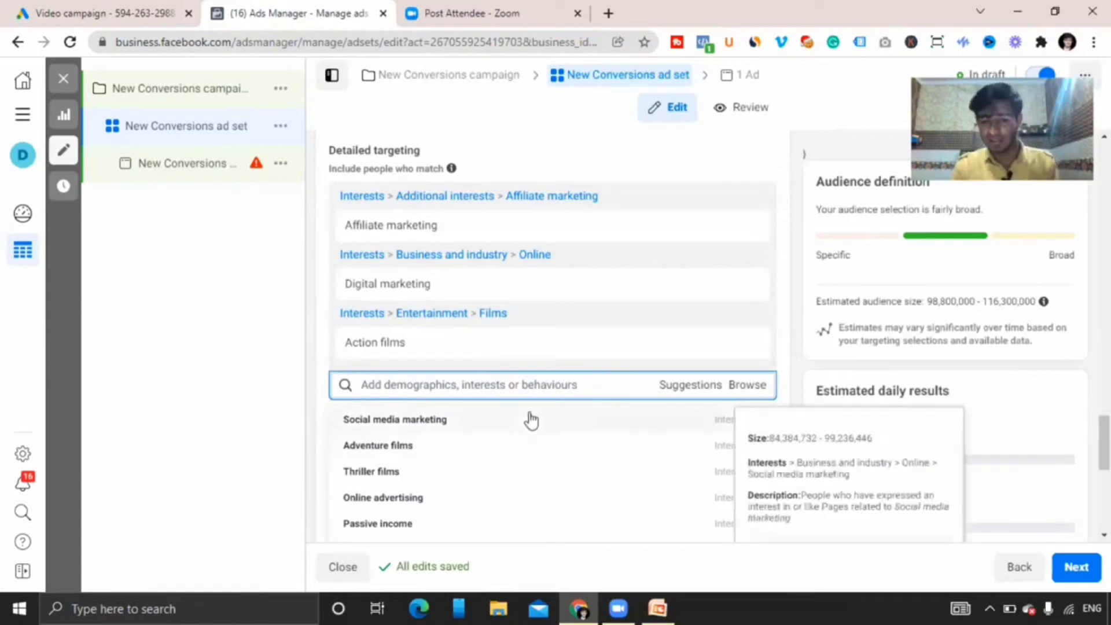
mouse_move(687, 422)
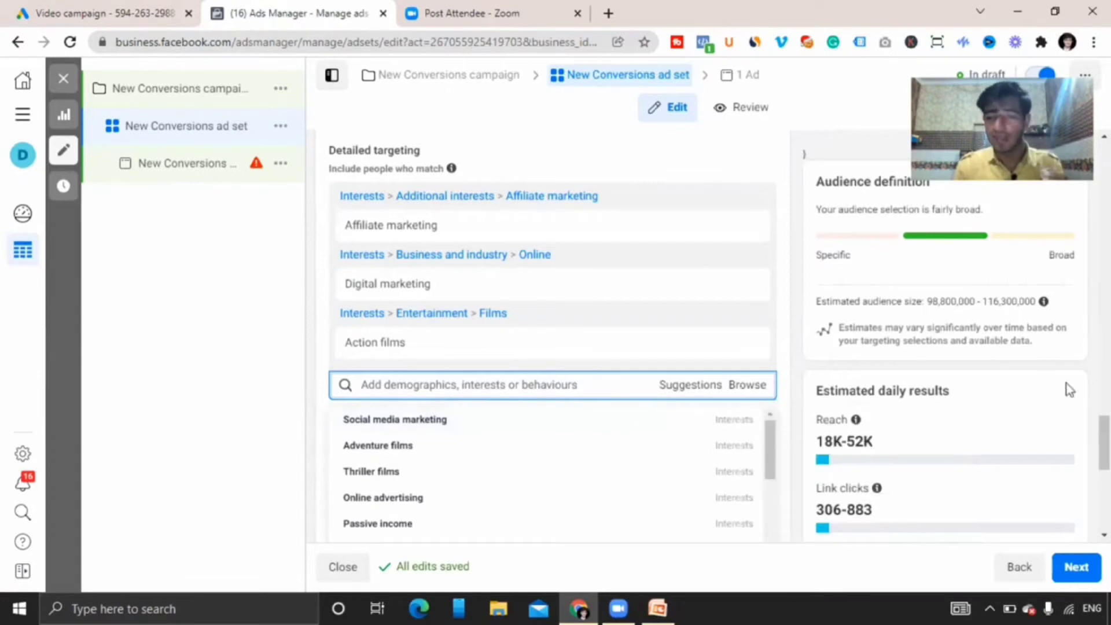
mouse_move(1104, 442)
mouse_down()
mouse_move(1104, 476)
mouse_move(1103, 437)
mouse_move(1103, 451)
mouse_up()
click(747, 425)
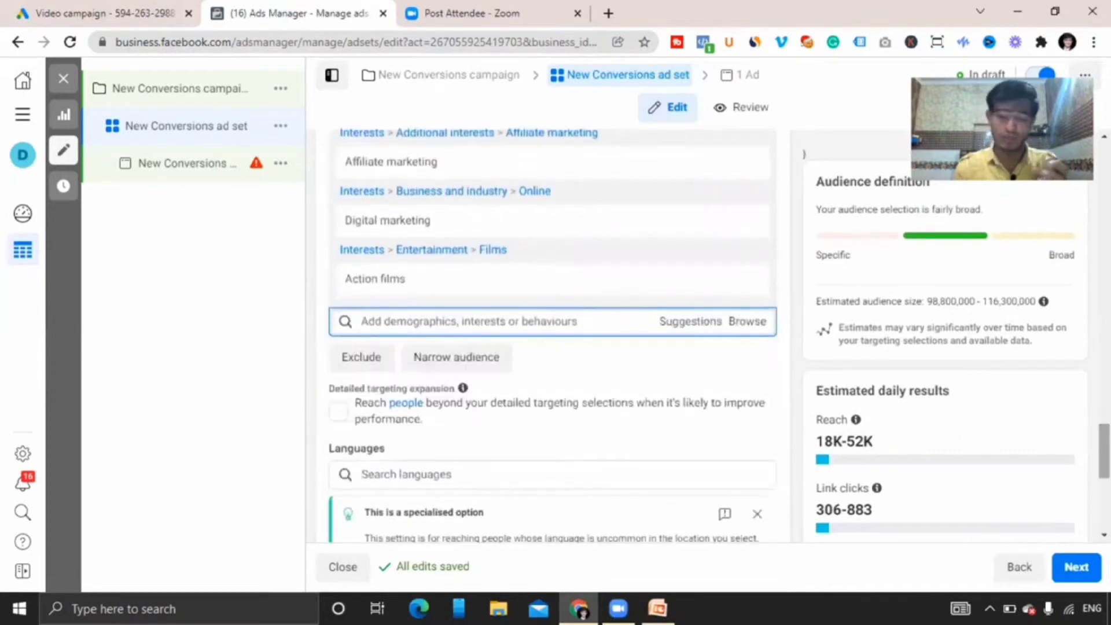
Browse the detailed targeting demographics categories, expanding education, financial income and life events subcategories.
click(746, 331)
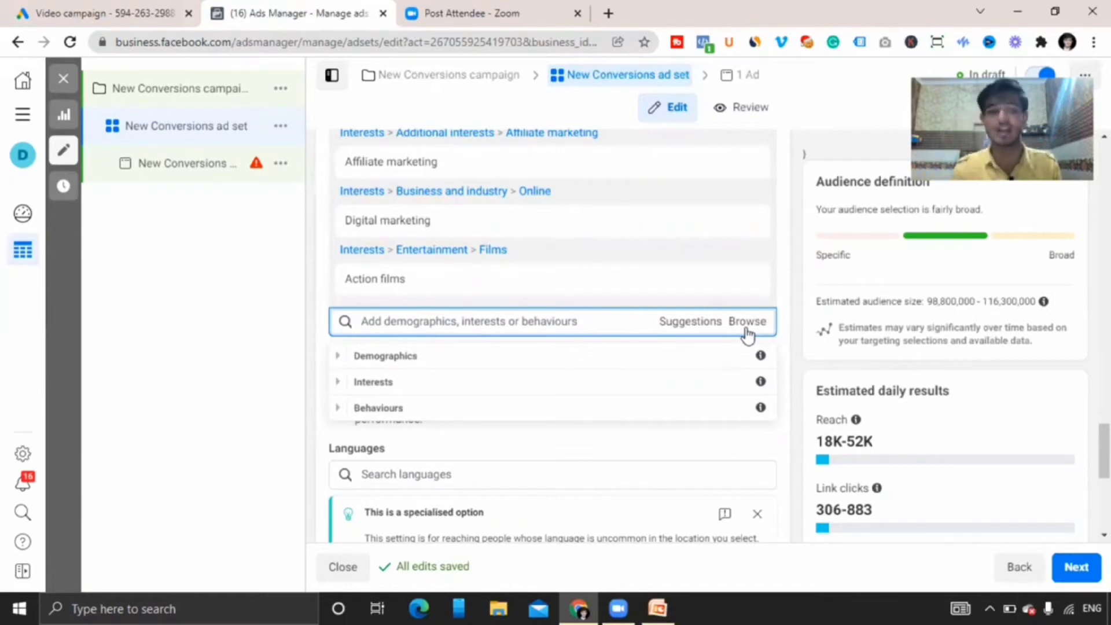
click(340, 357)
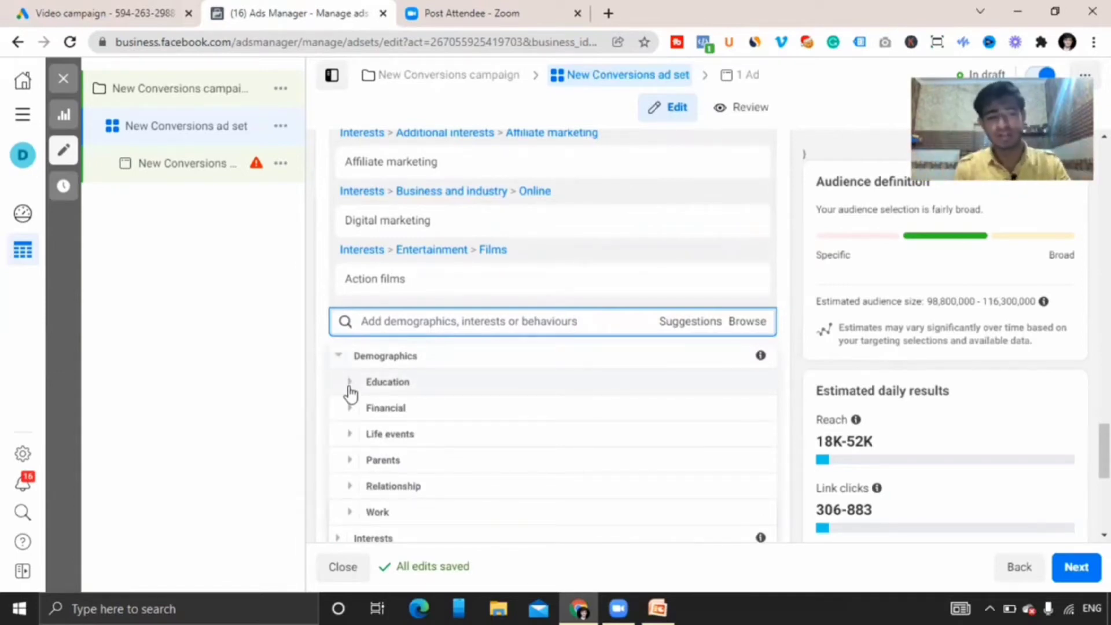
click(350, 383)
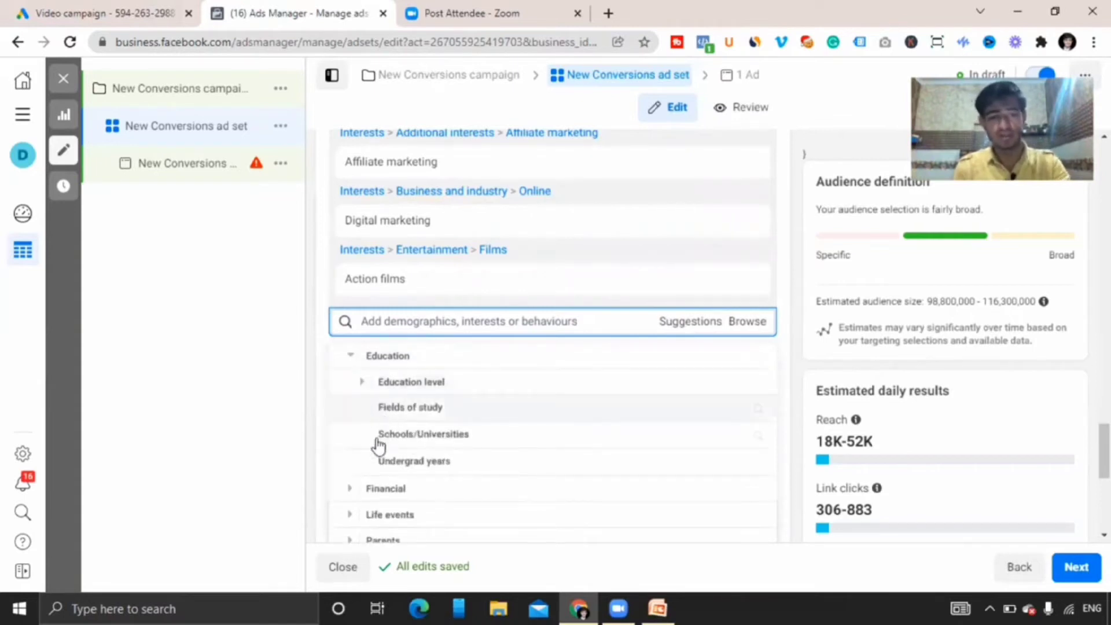
click(350, 492)
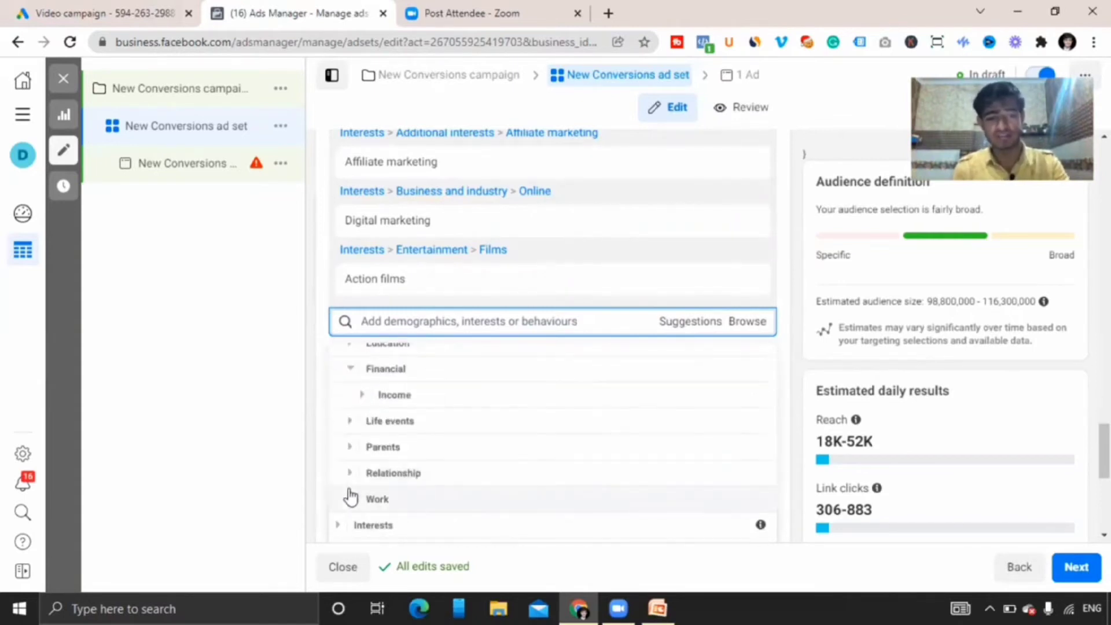
click(355, 398)
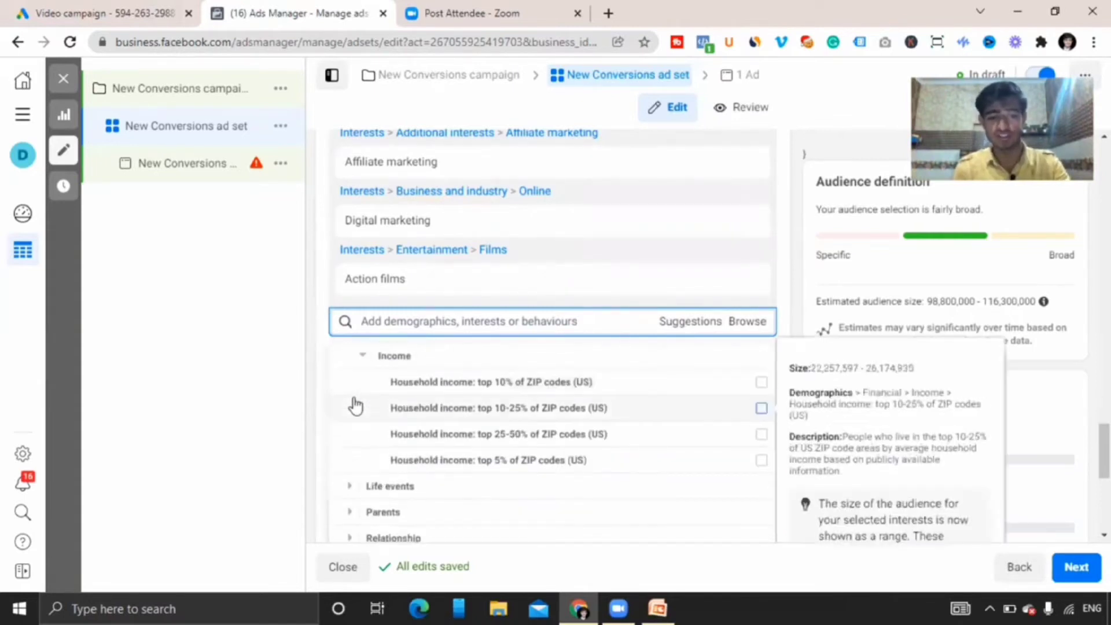
click(350, 491)
click(362, 383)
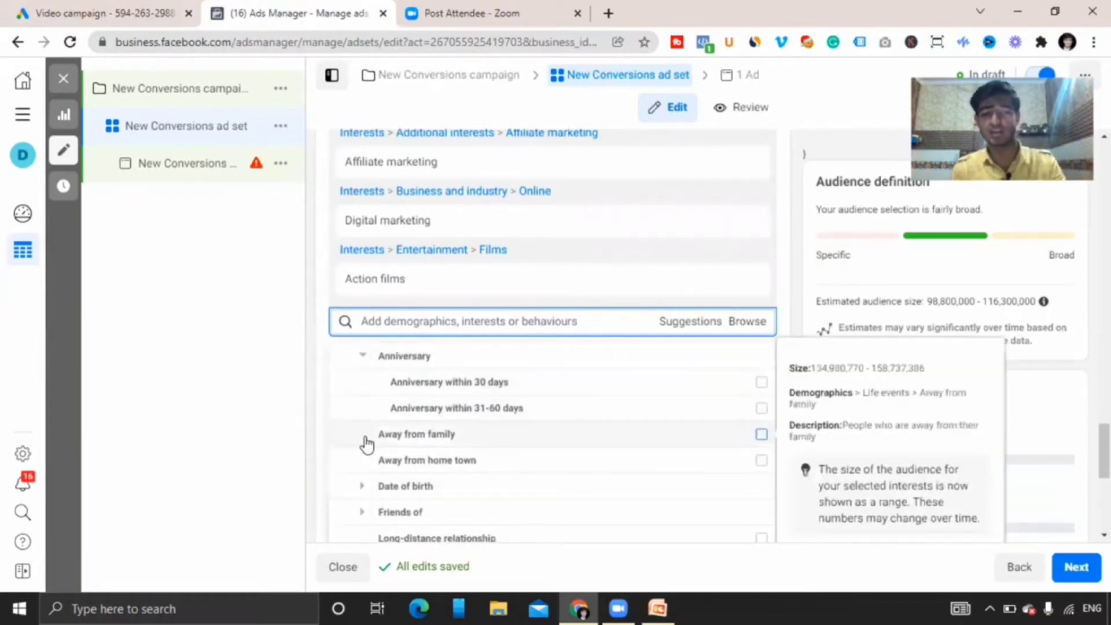
click(363, 486)
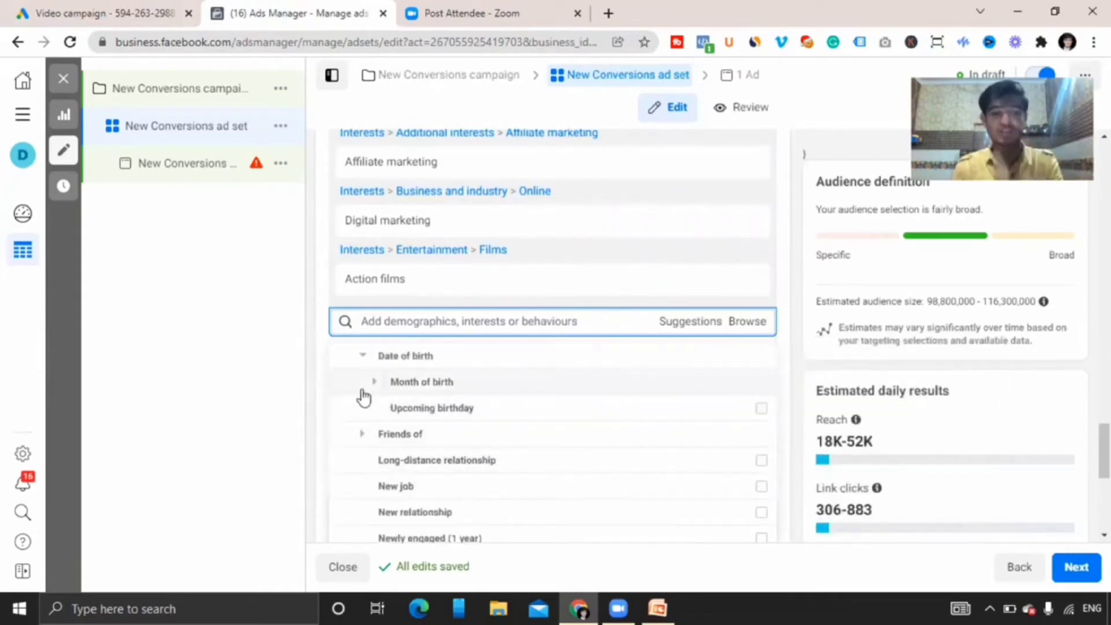
click(364, 392)
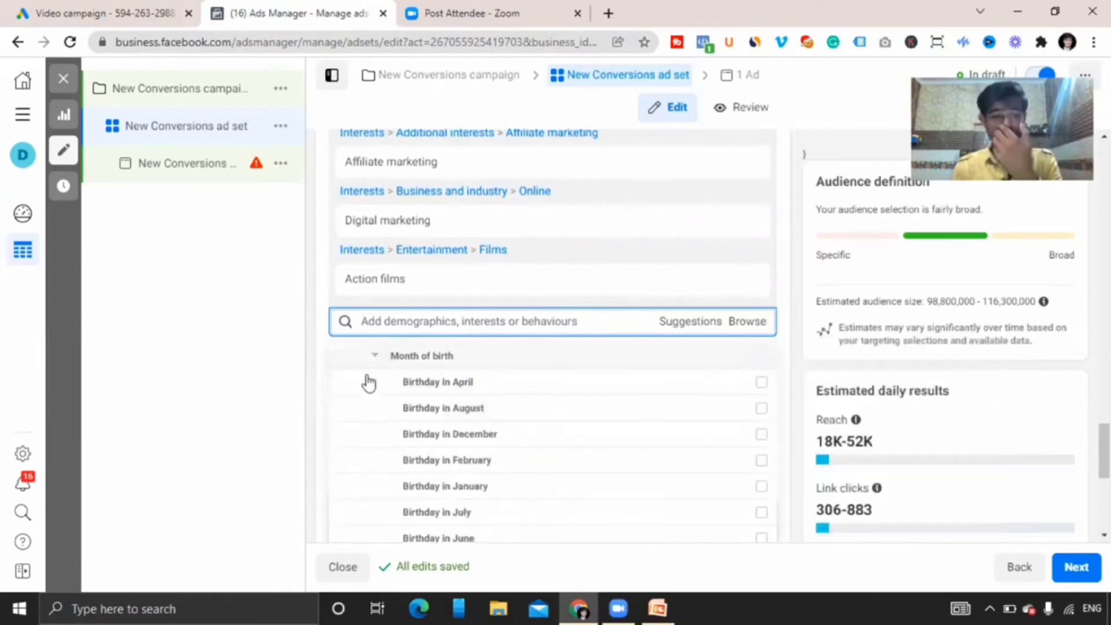
drag(387, 382, 360, 364)
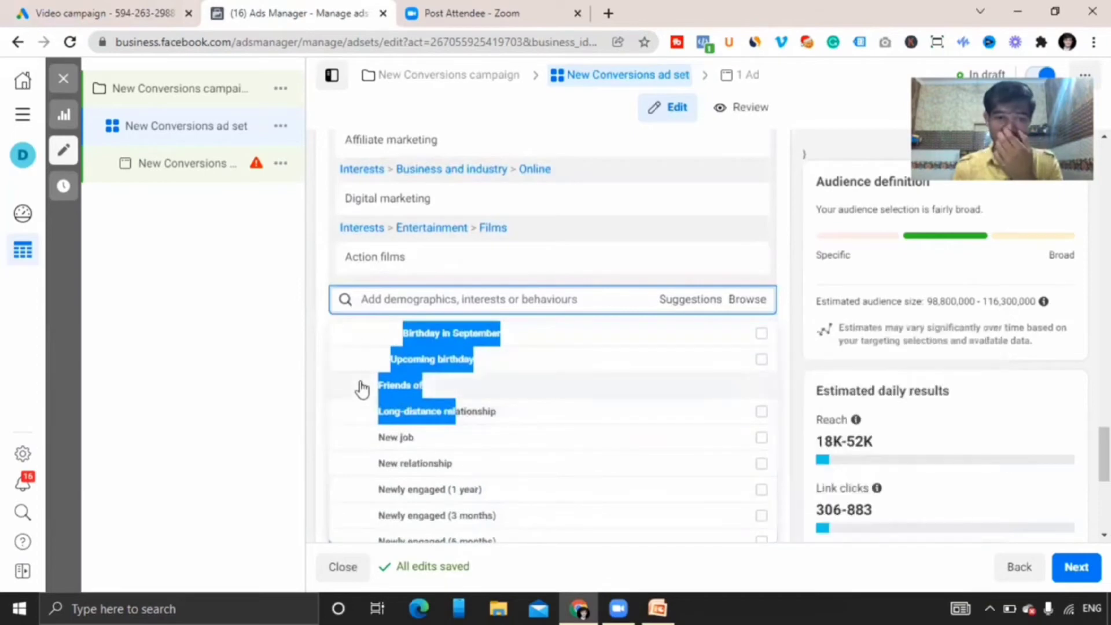
click(362, 386)
scroll(362, 389, down, 1)
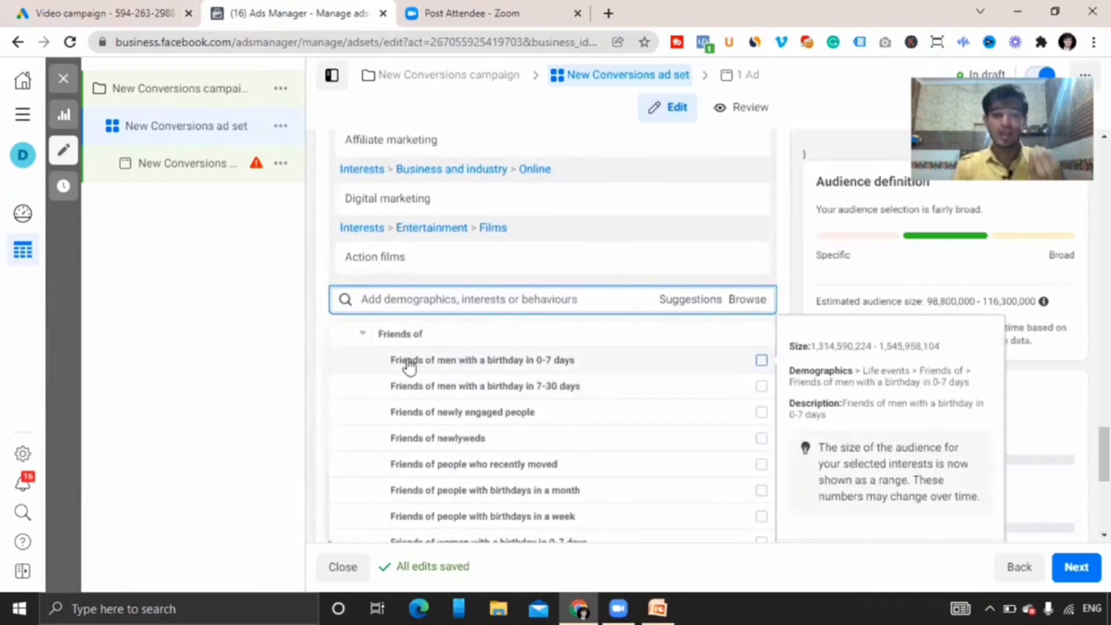
click(362, 333)
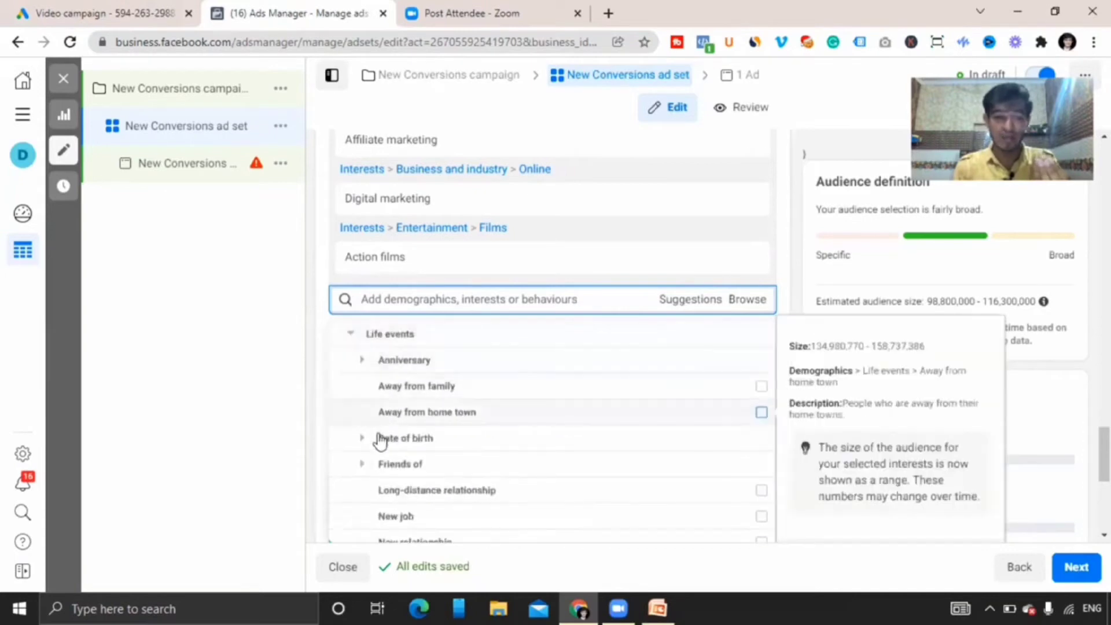
mouse_move(408, 494)
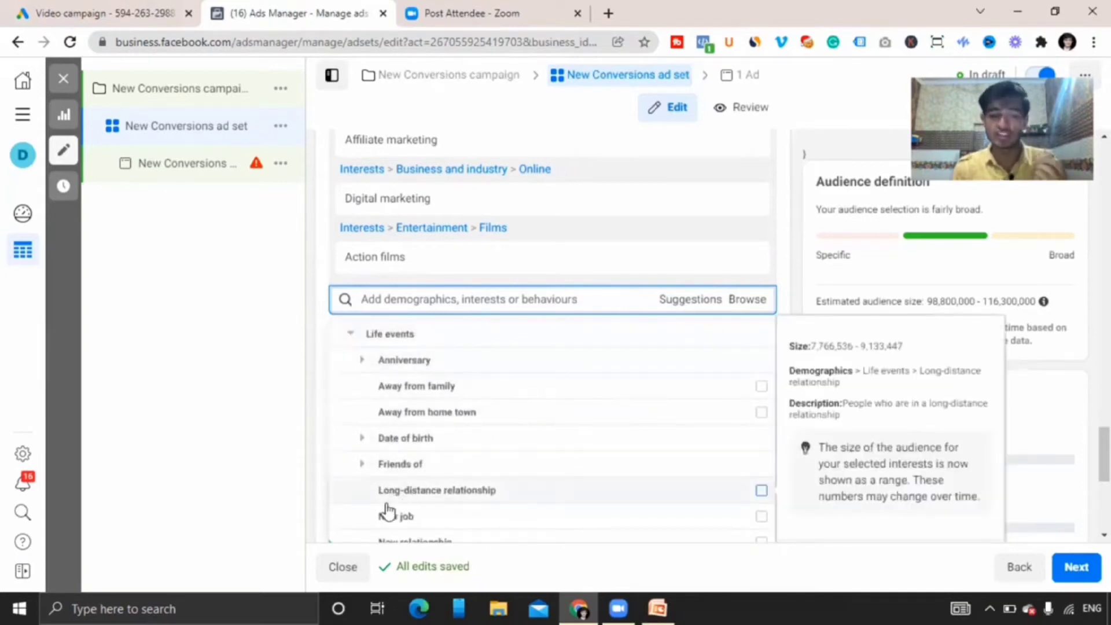
drag(354, 426, 390, 266)
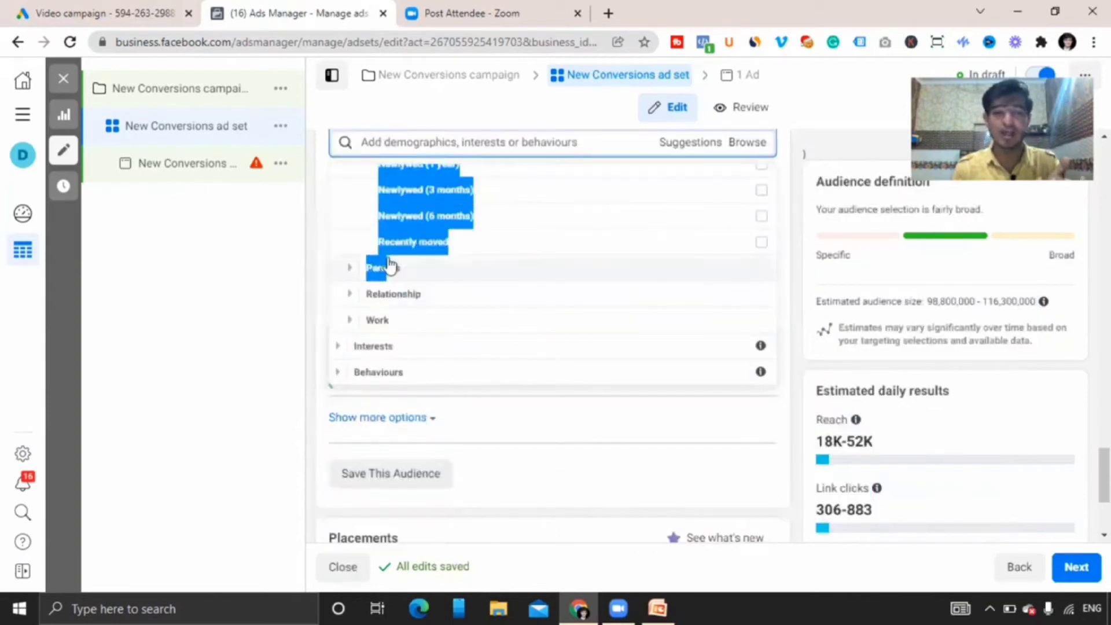
Add Parents with teenagers (aged 13-17) from the demographics parents category to the detailed targeting.
click(350, 269)
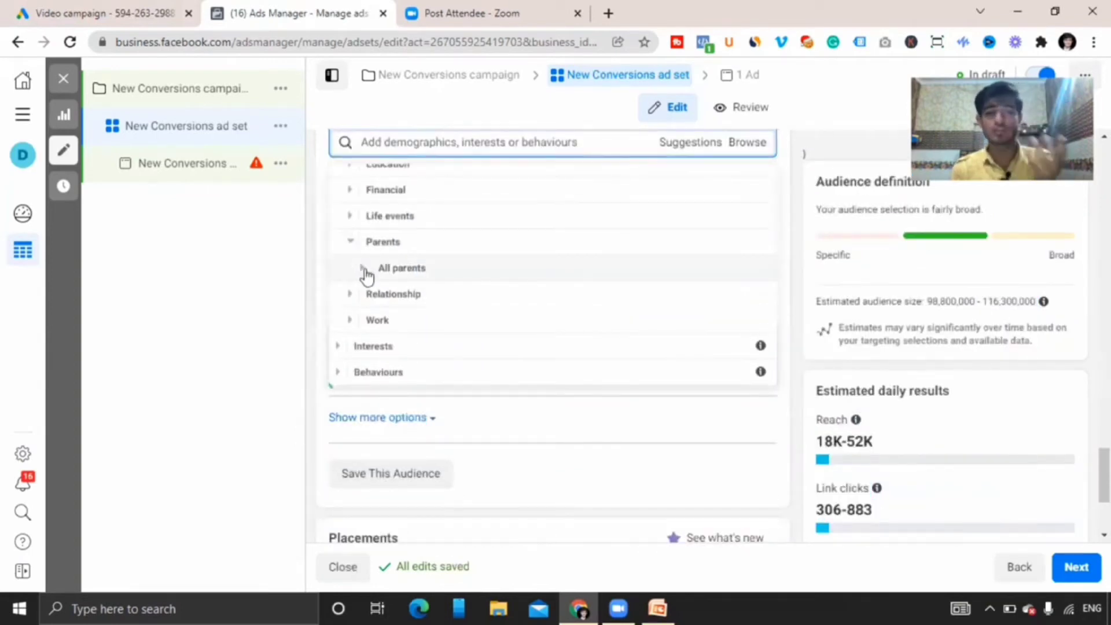
click(364, 270)
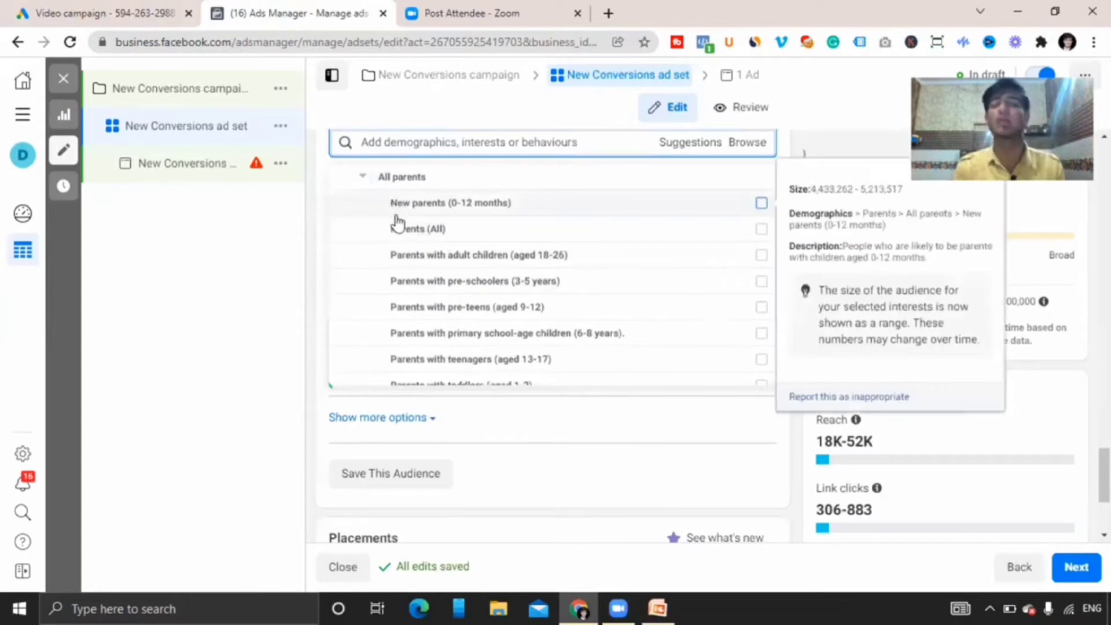
drag(377, 215, 466, 273)
click(367, 252)
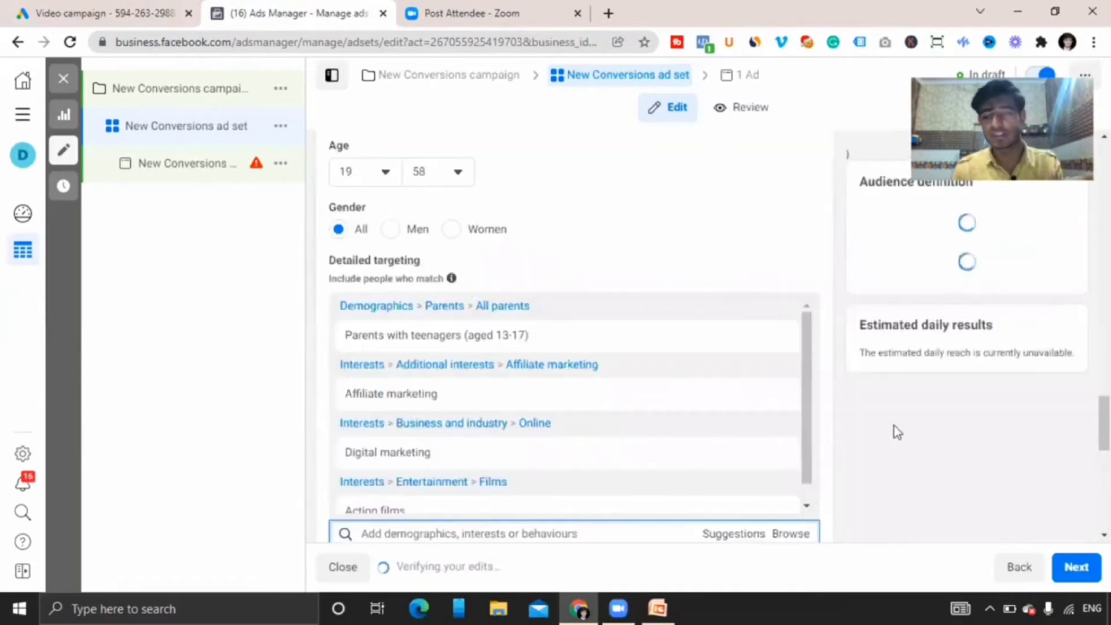
Browse the demographics categories again, expanding parents, relationship status and work industries.
scroll(649, 191, down, 6)
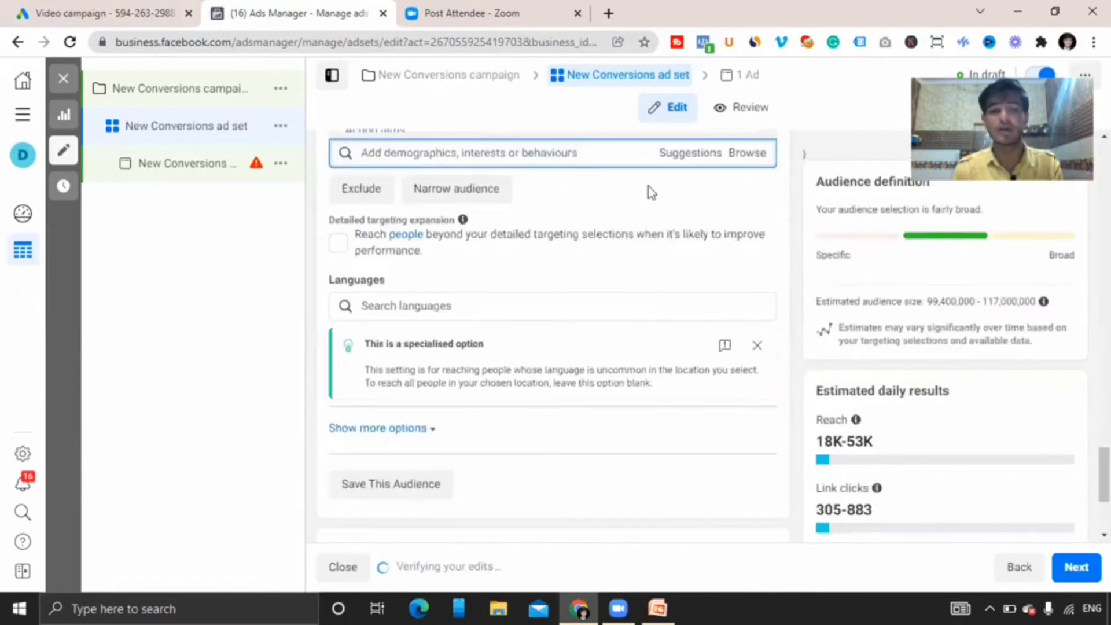
click(749, 156)
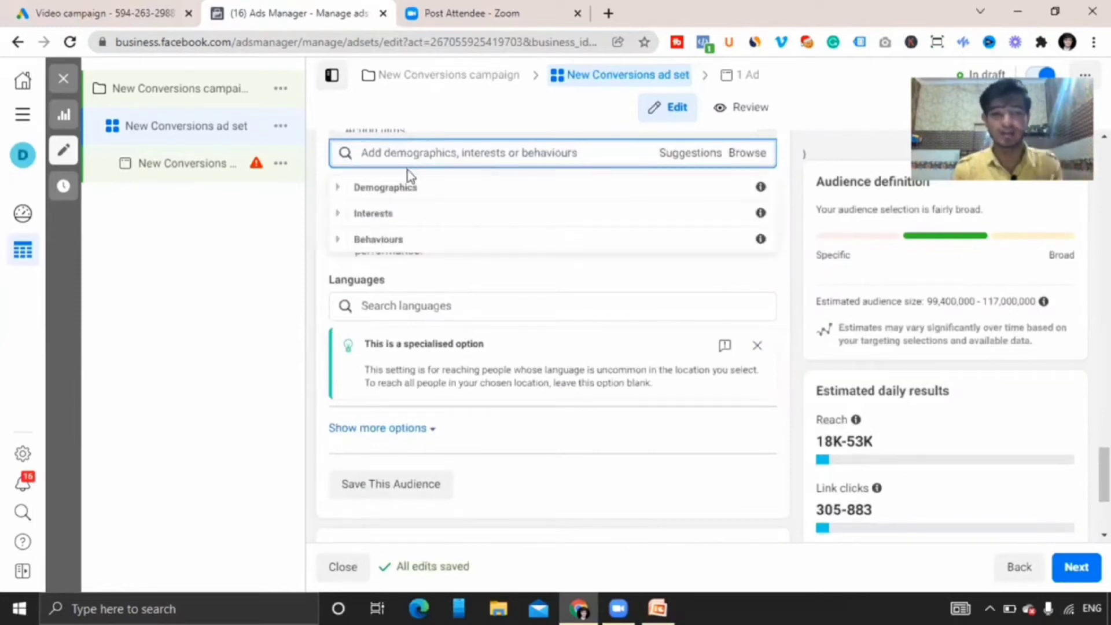
click(337, 188)
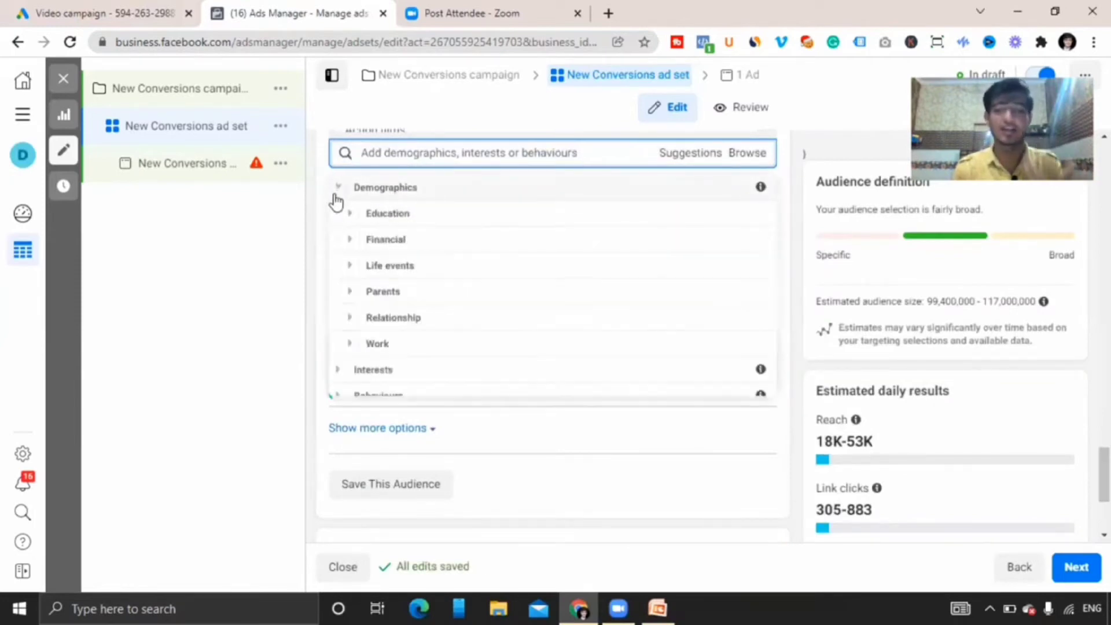
click(352, 292)
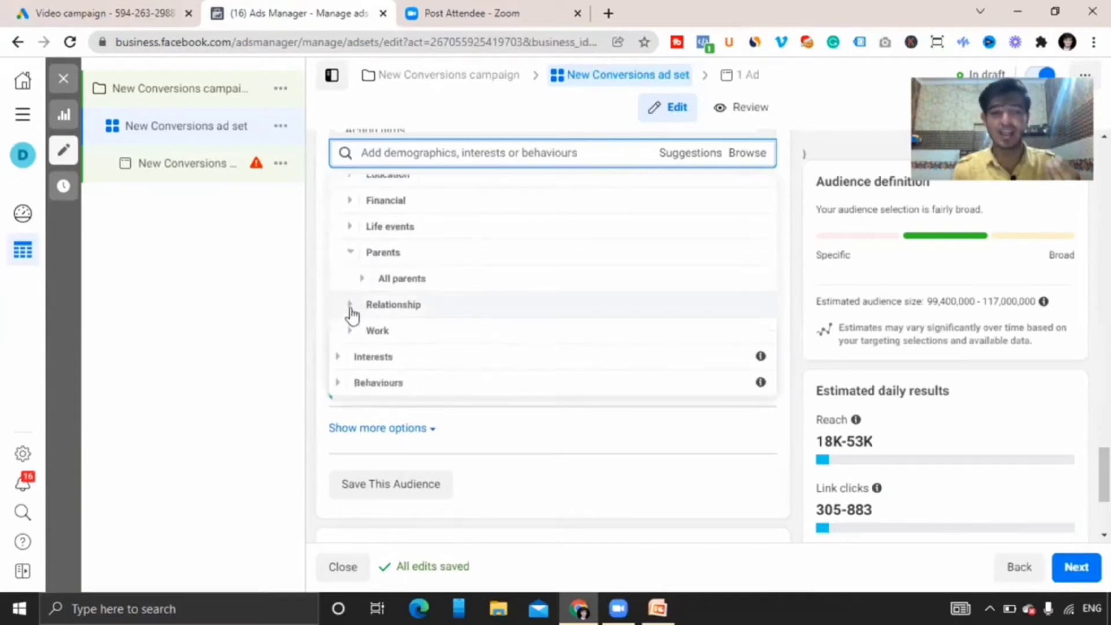
click(349, 305)
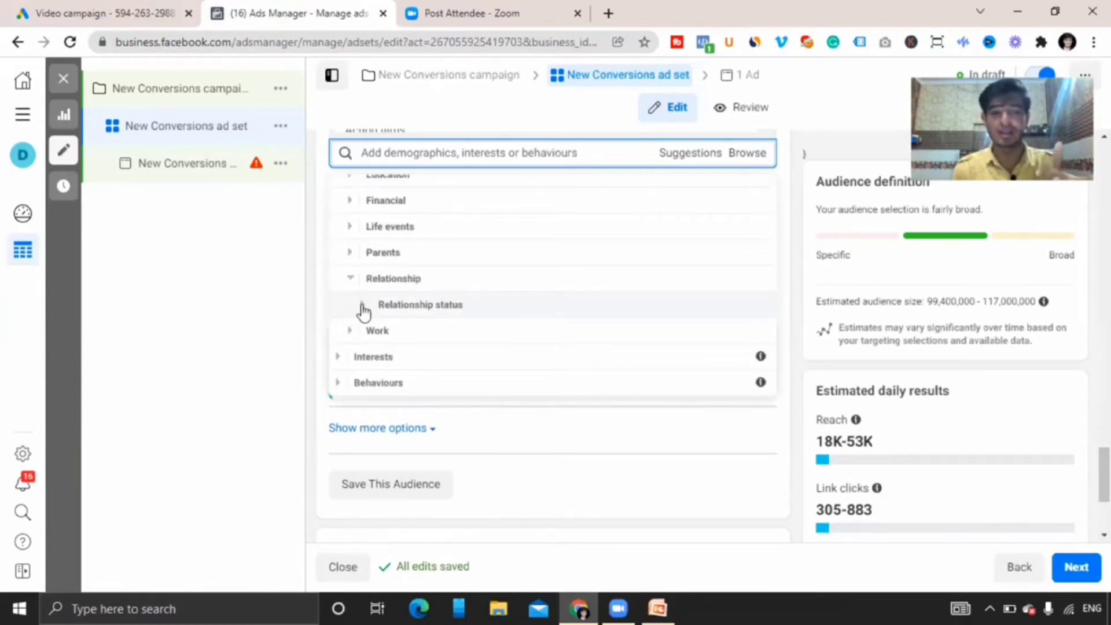
click(363, 306)
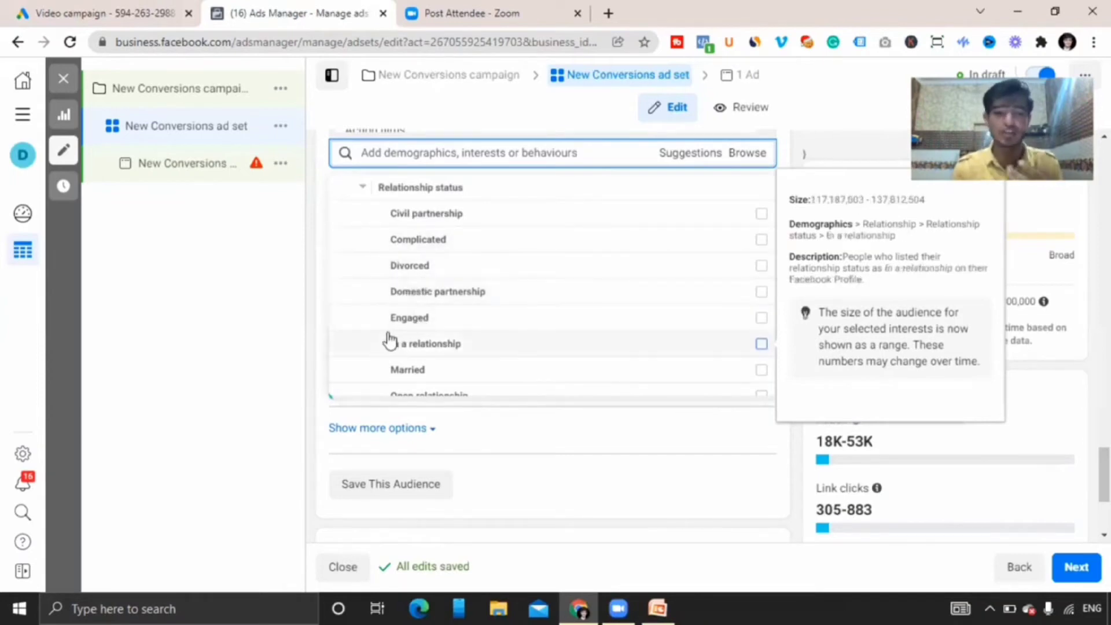
drag(372, 271, 351, 342)
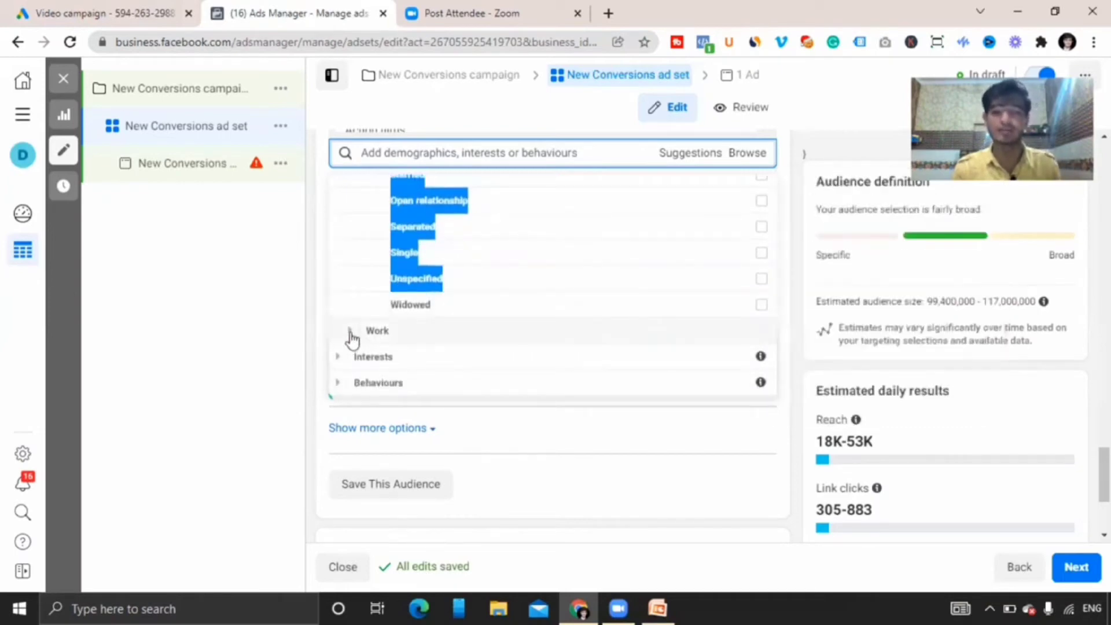
click(350, 332)
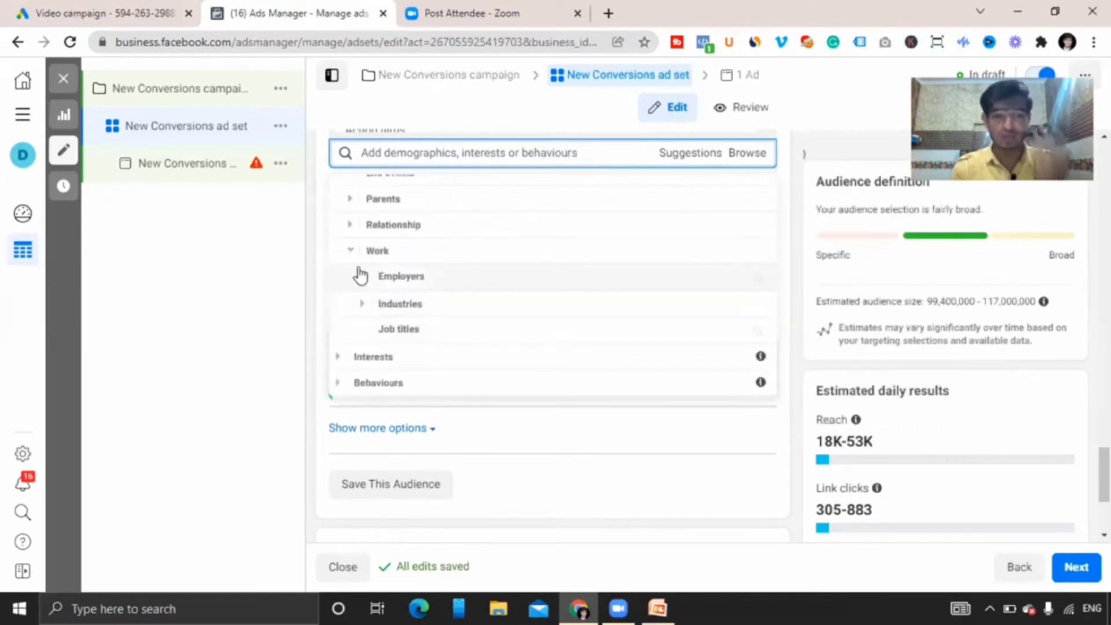
click(361, 303)
scroll(370, 289, down, 1)
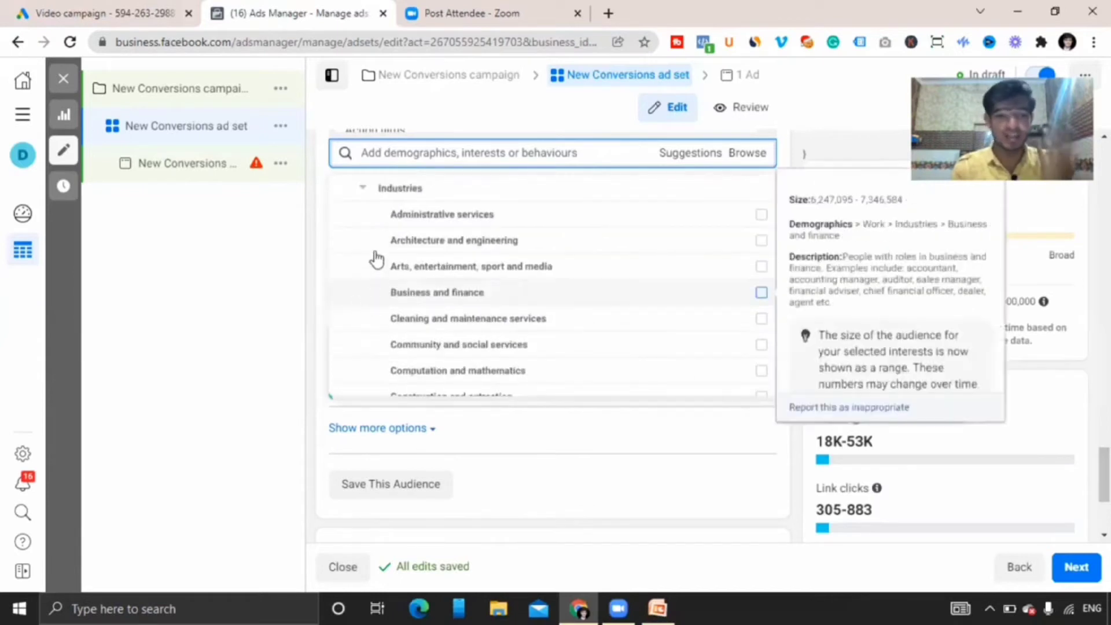
drag(376, 223, 365, 316)
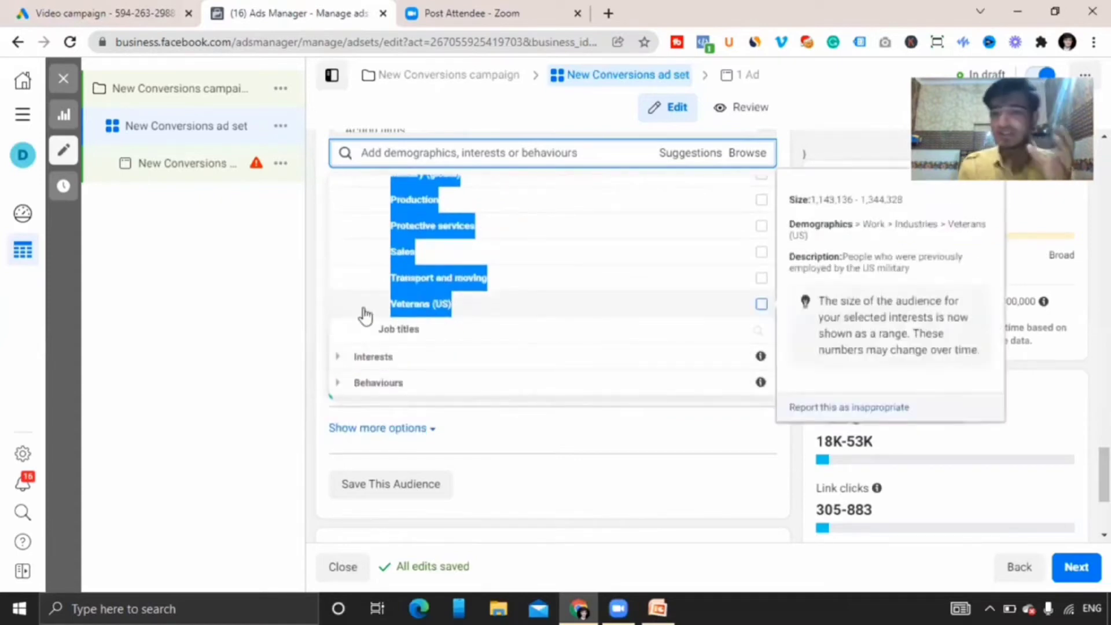
Browse the interest categories such as business, entertainment, food and hobbies, and the behaviours categories.
click(339, 359)
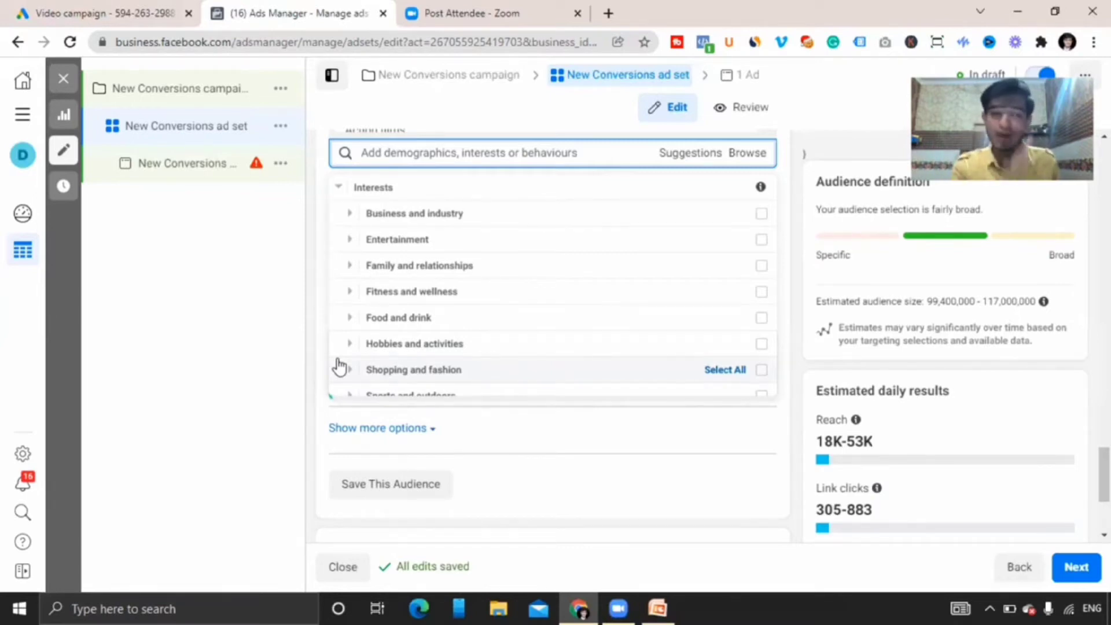
click(348, 215)
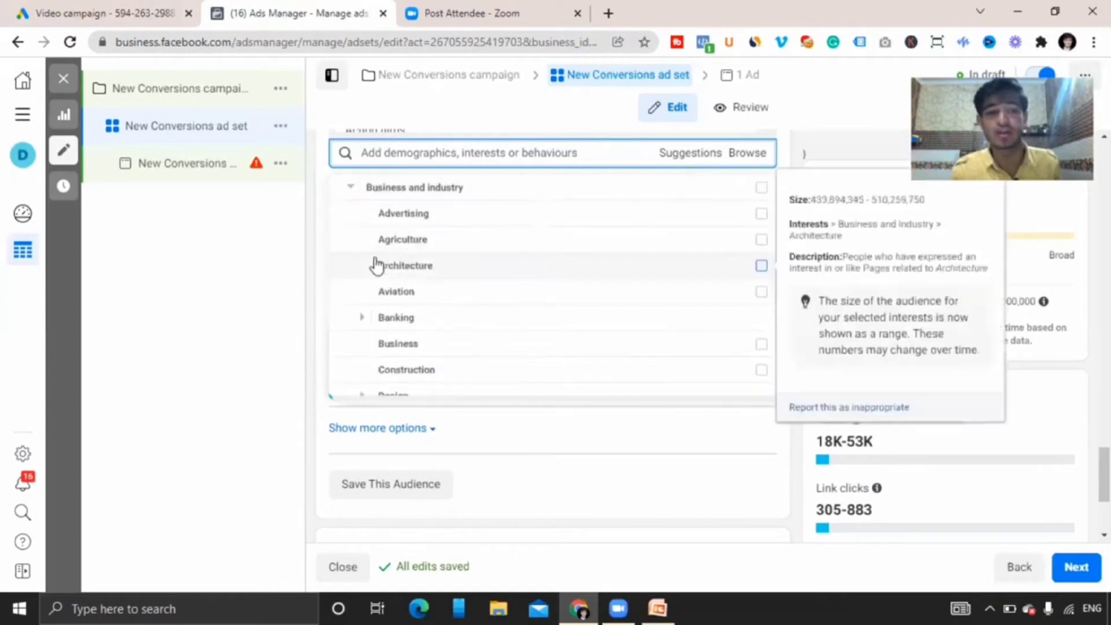
drag(370, 222, 350, 298)
click(350, 298)
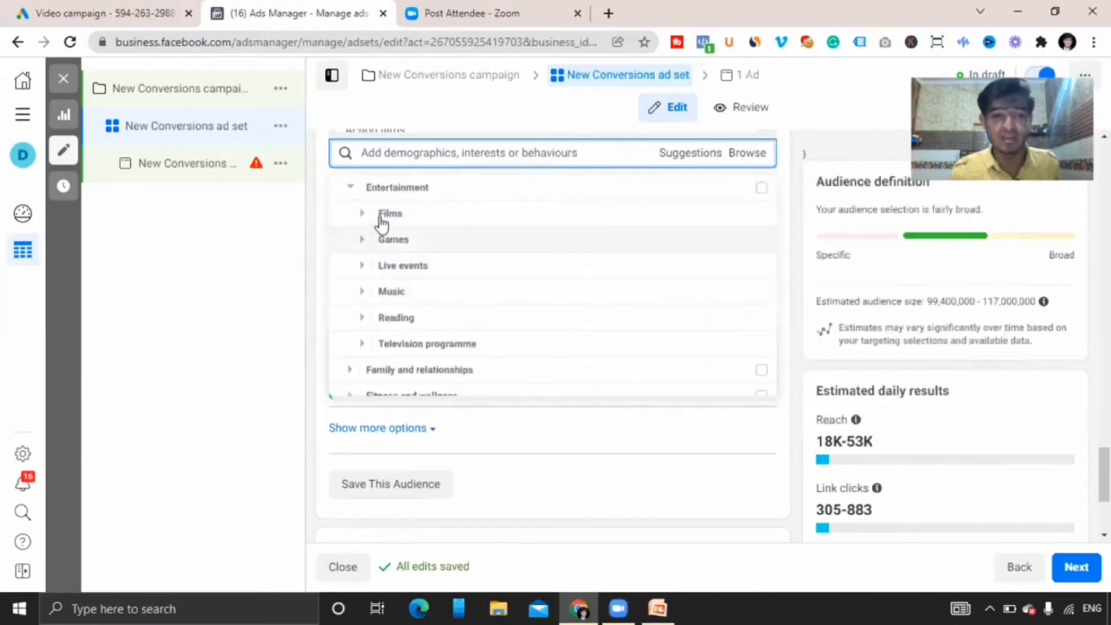
drag(373, 224, 365, 268)
click(343, 260)
scroll(350, 258, down, 1)
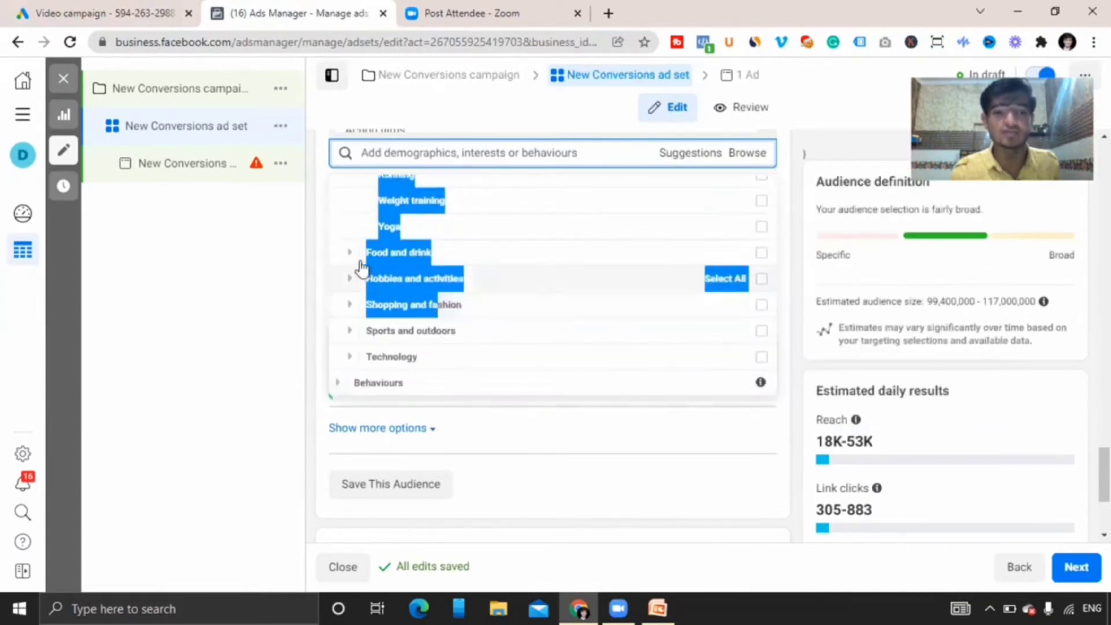
click(356, 254)
scroll(354, 241, down, 1)
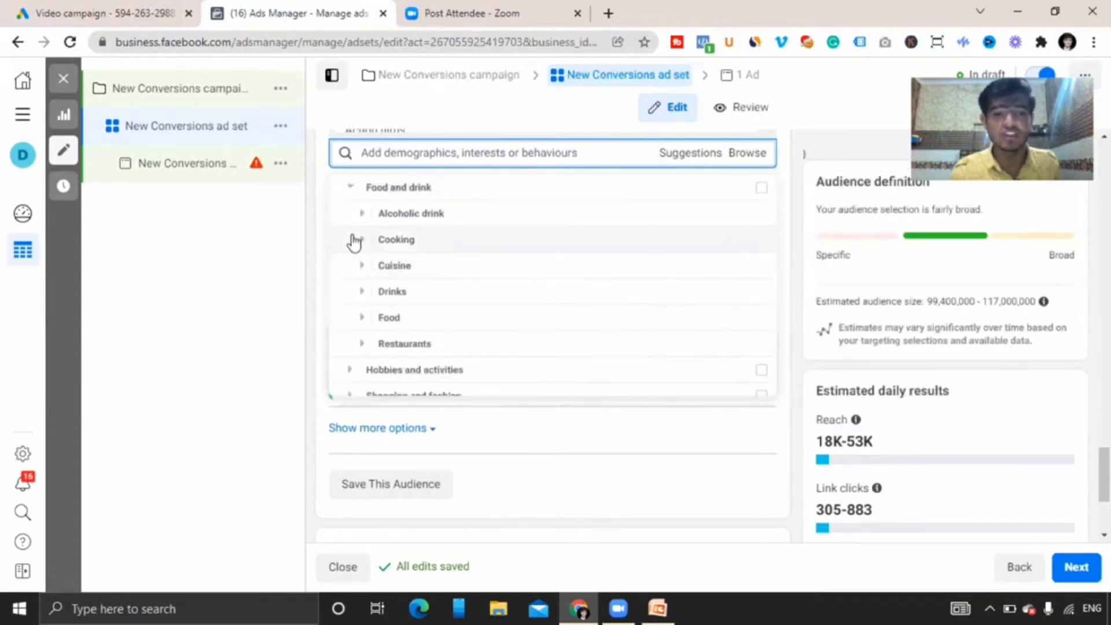
click(353, 371)
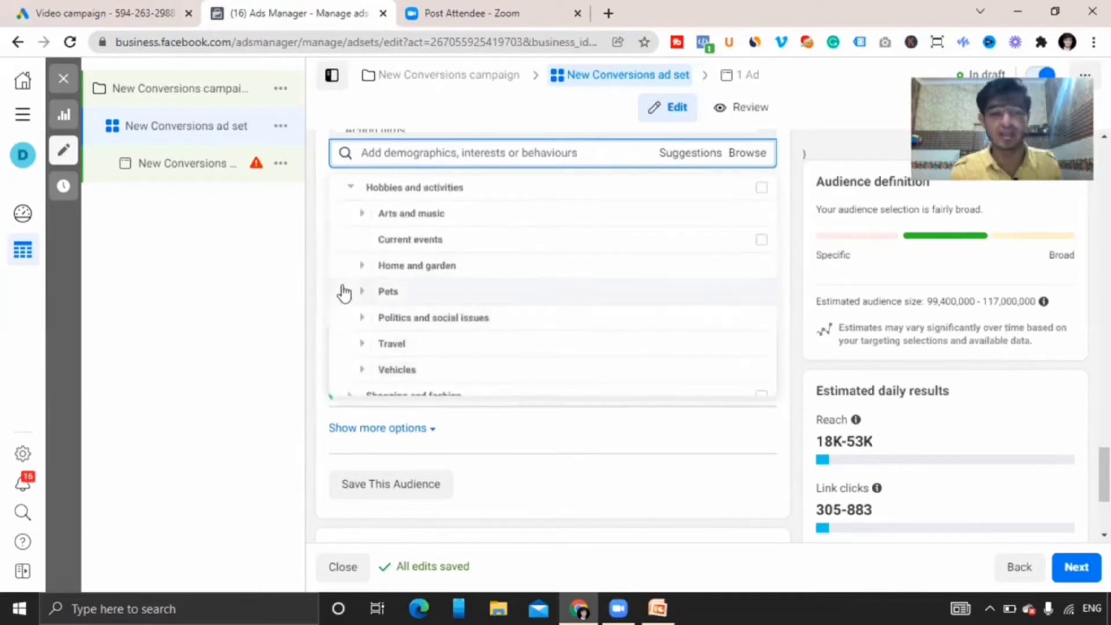
drag(380, 304, 429, 279)
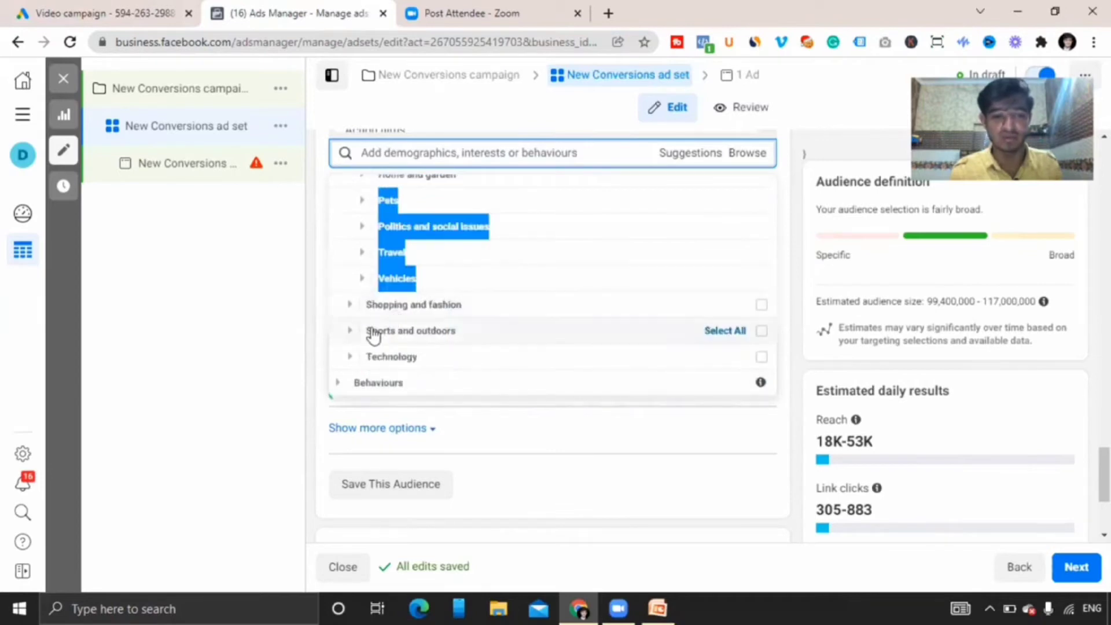
click(344, 382)
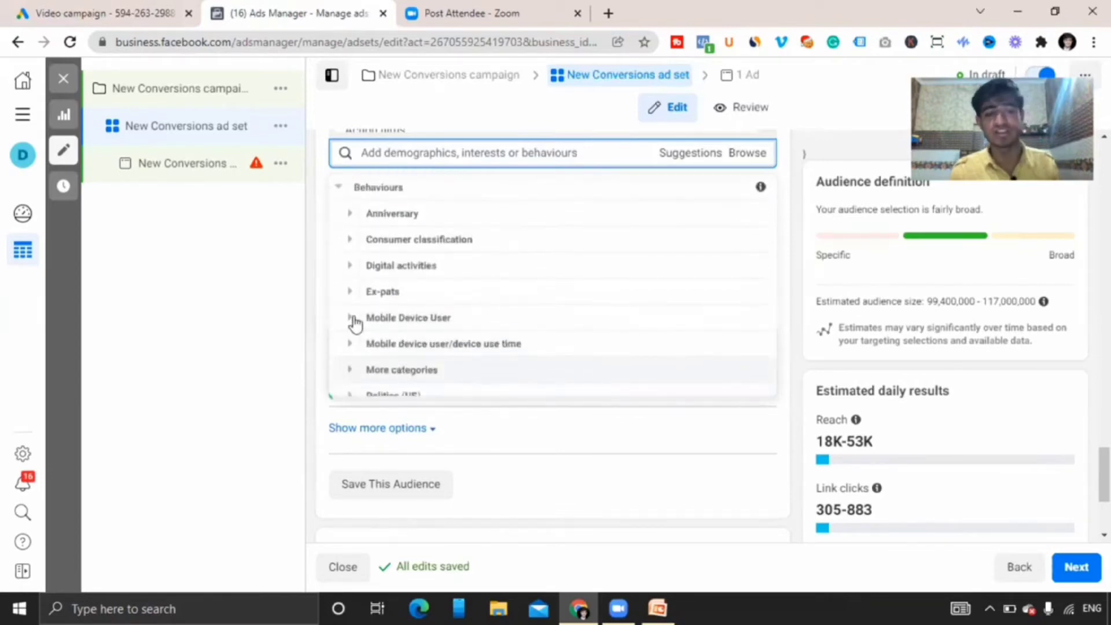
click(351, 214)
scroll(354, 226, down, 1)
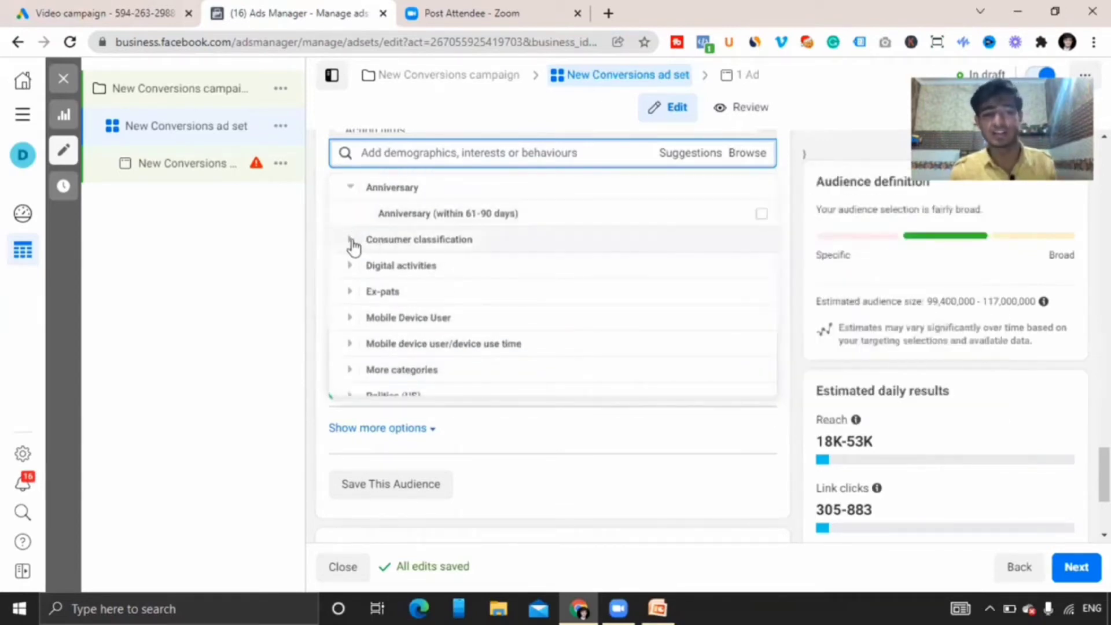
Browse the behaviours categories, expanding digital activities, Facebook page admins, purchase behaviour, soccer and travel.
click(353, 266)
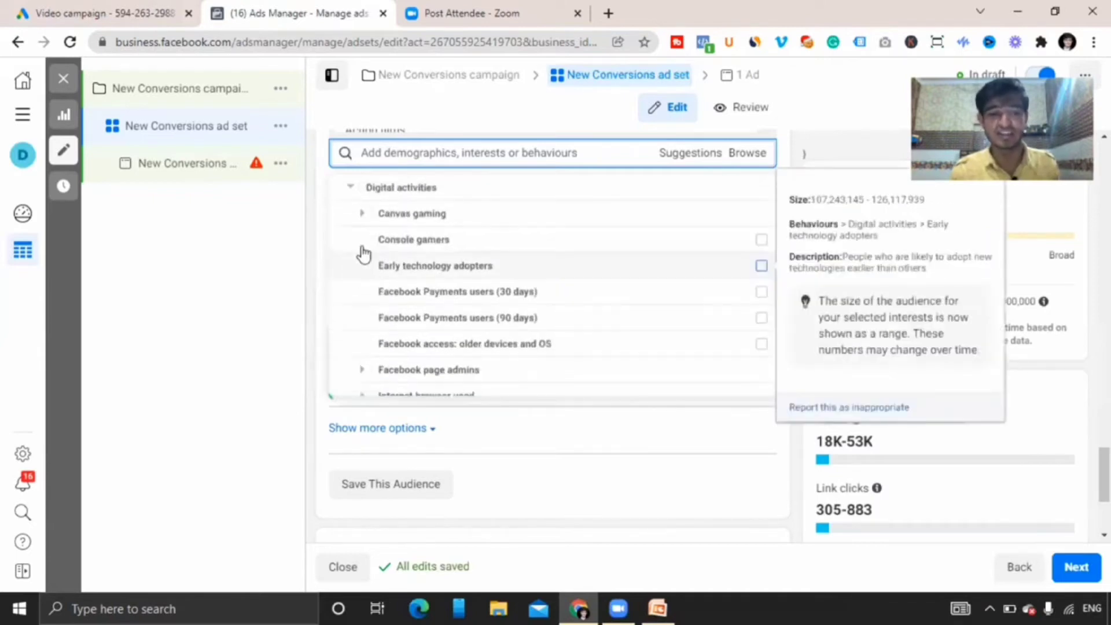
drag(367, 238, 491, 376)
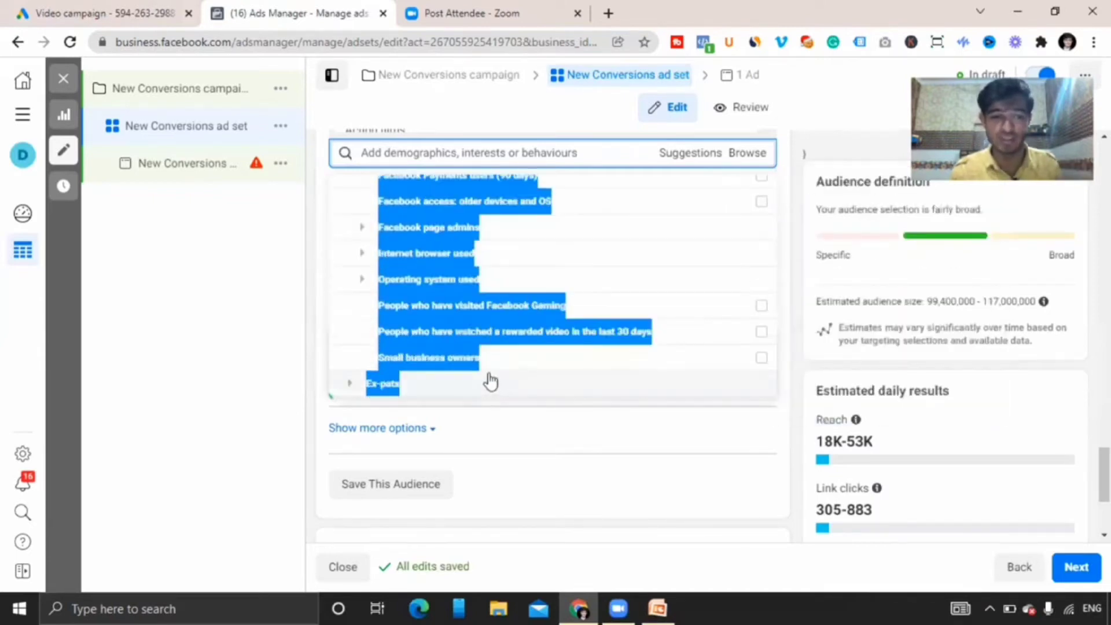
click(361, 230)
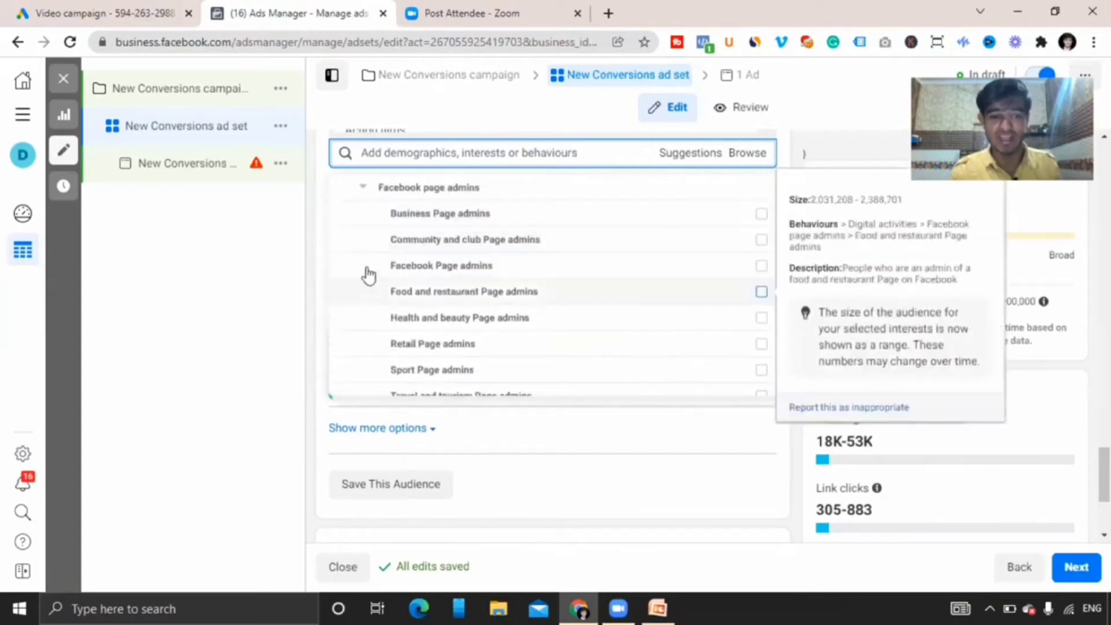
drag(398, 294, 352, 338)
click(348, 333)
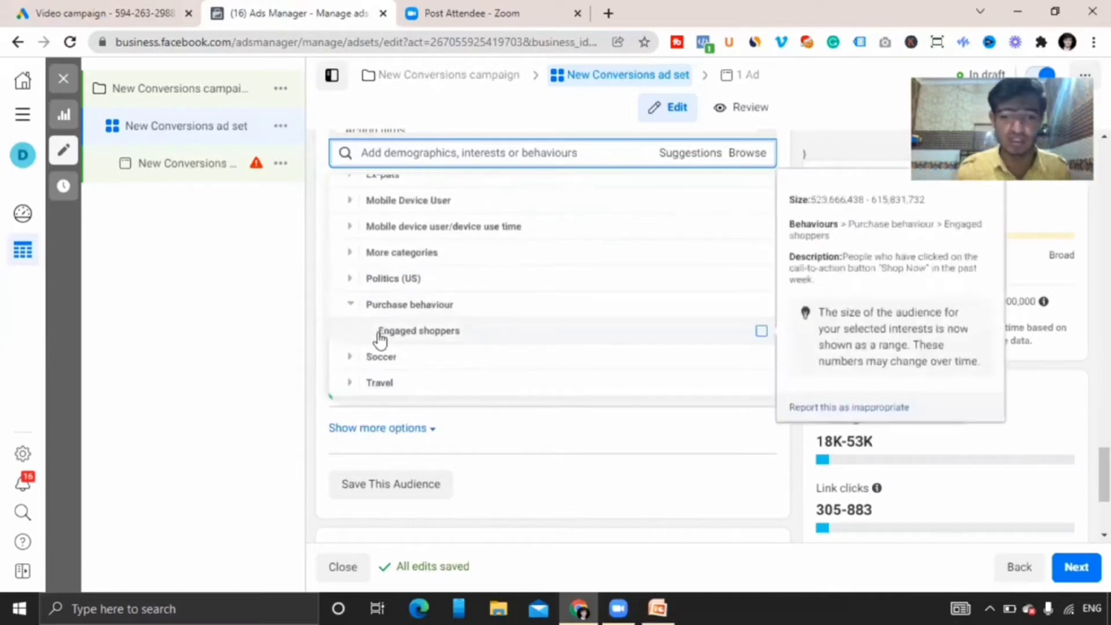
click(349, 359)
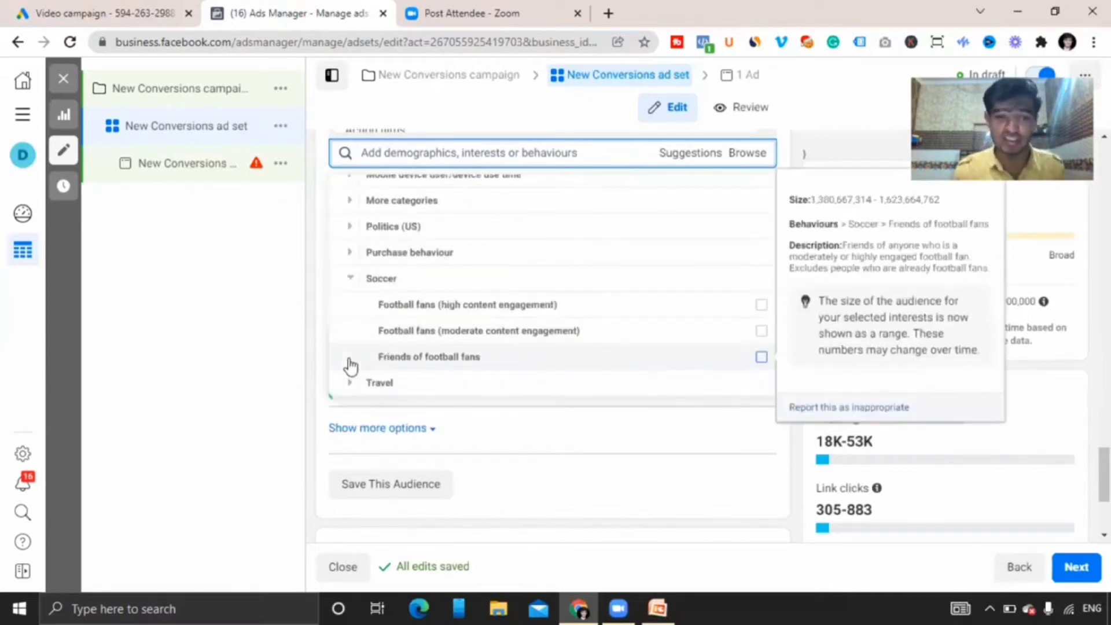
click(348, 384)
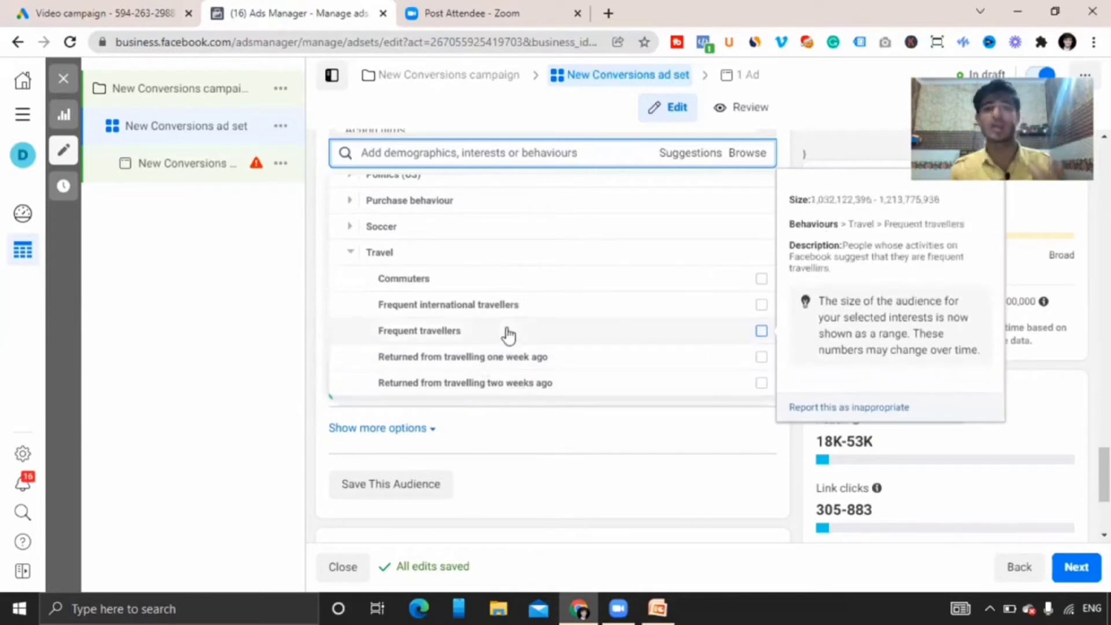
Switch to PowerPoint to show the Targeting slide of the webinar presentation.
click(671, 604)
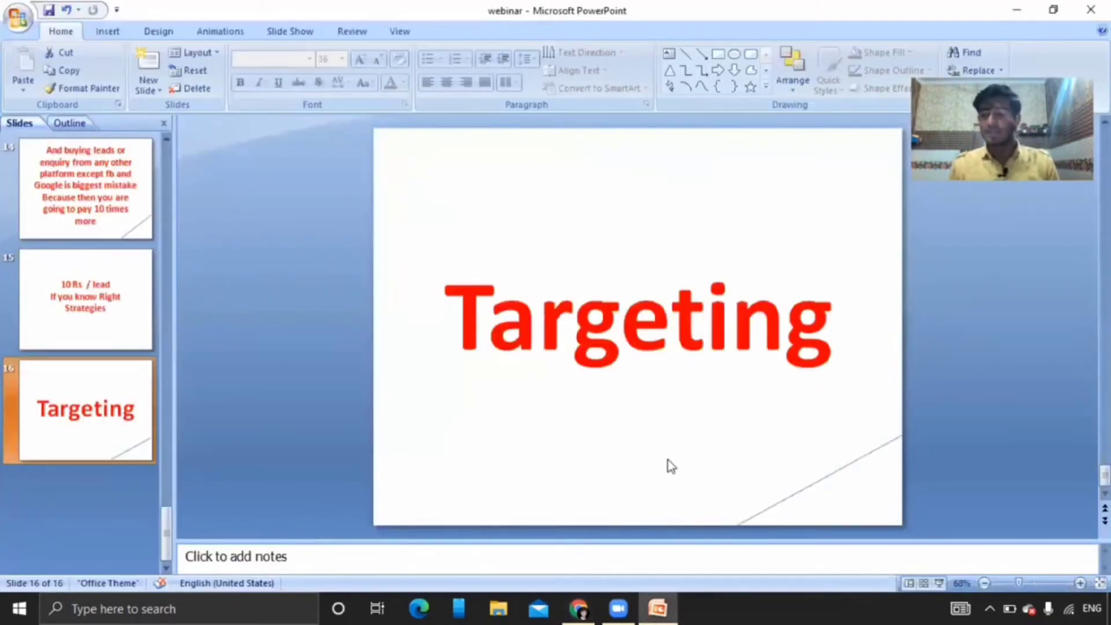